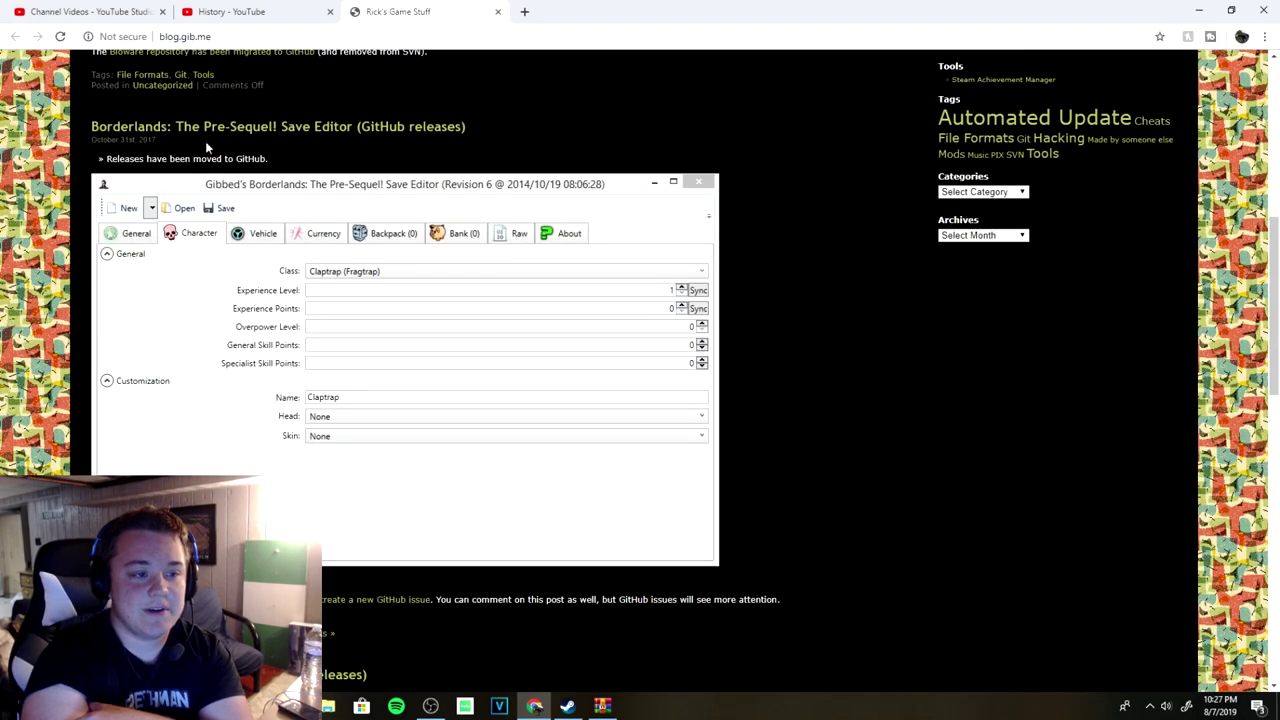
Open the Borderlands 2 Save Editor post and follow it to the latest GitHub release page
scroll(207, 250, down, 3)
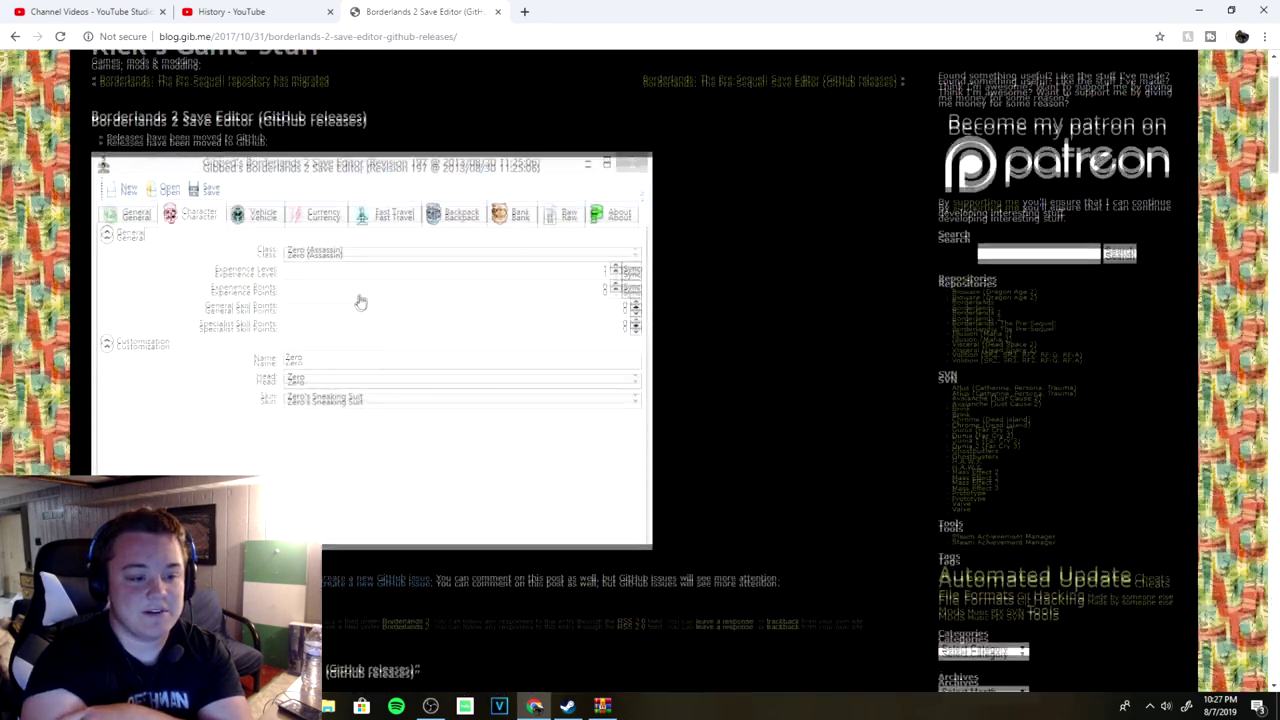
scroll(246, 368, down, 1)
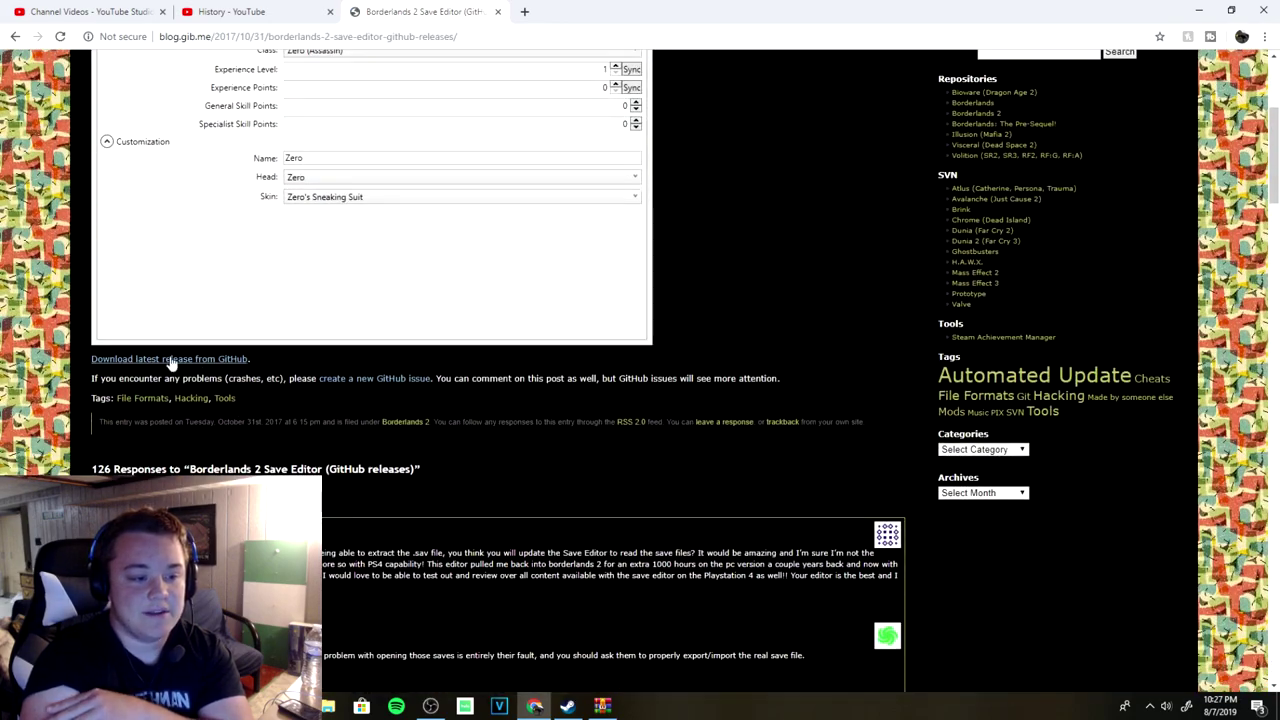
click(155, 369)
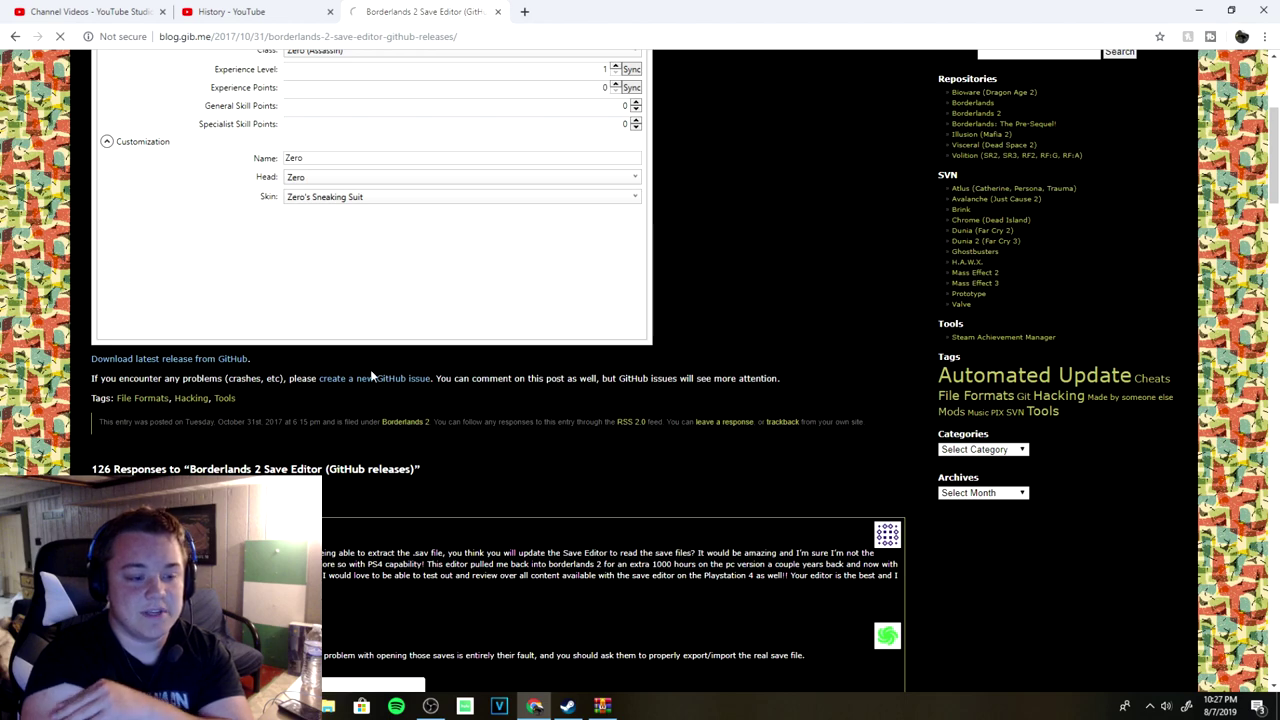
scroll(560, 483, down, 1)
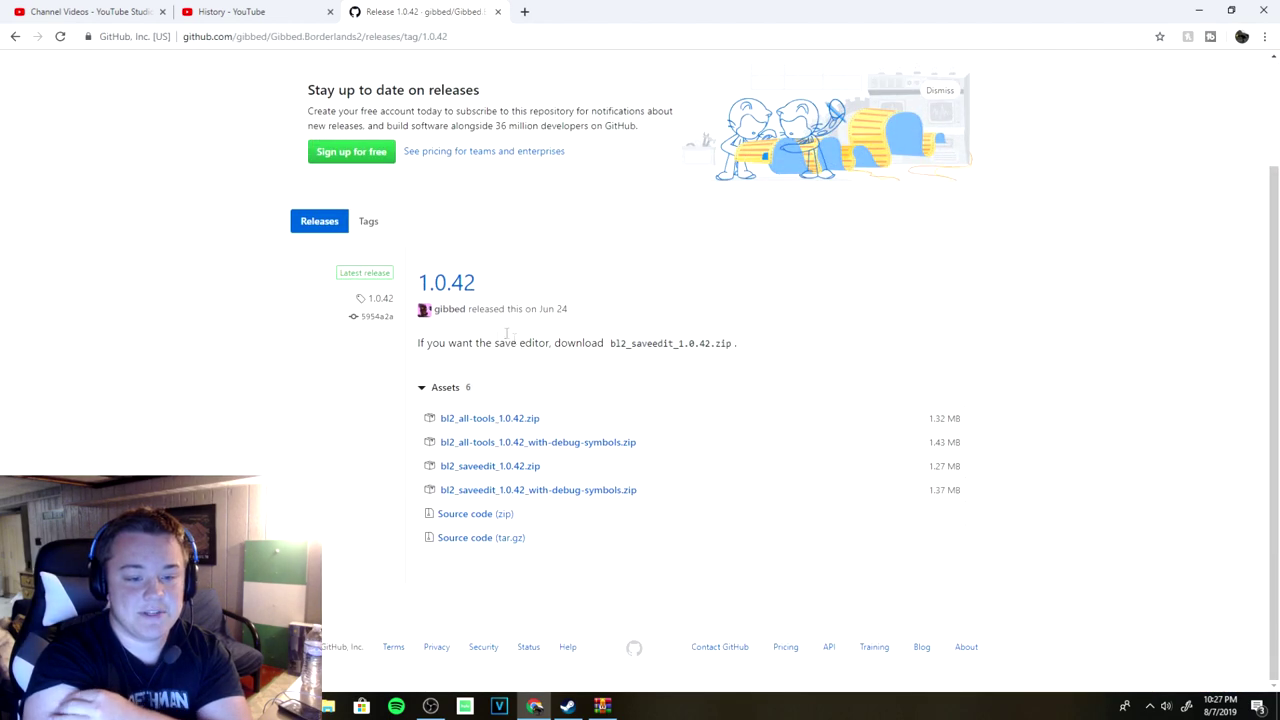
Highlight the save editor download note, bring up the bl2_saveedit_1.0.42.zip archive in WinRAR and launch the save editor application from it
drag(419, 343, 733, 345)
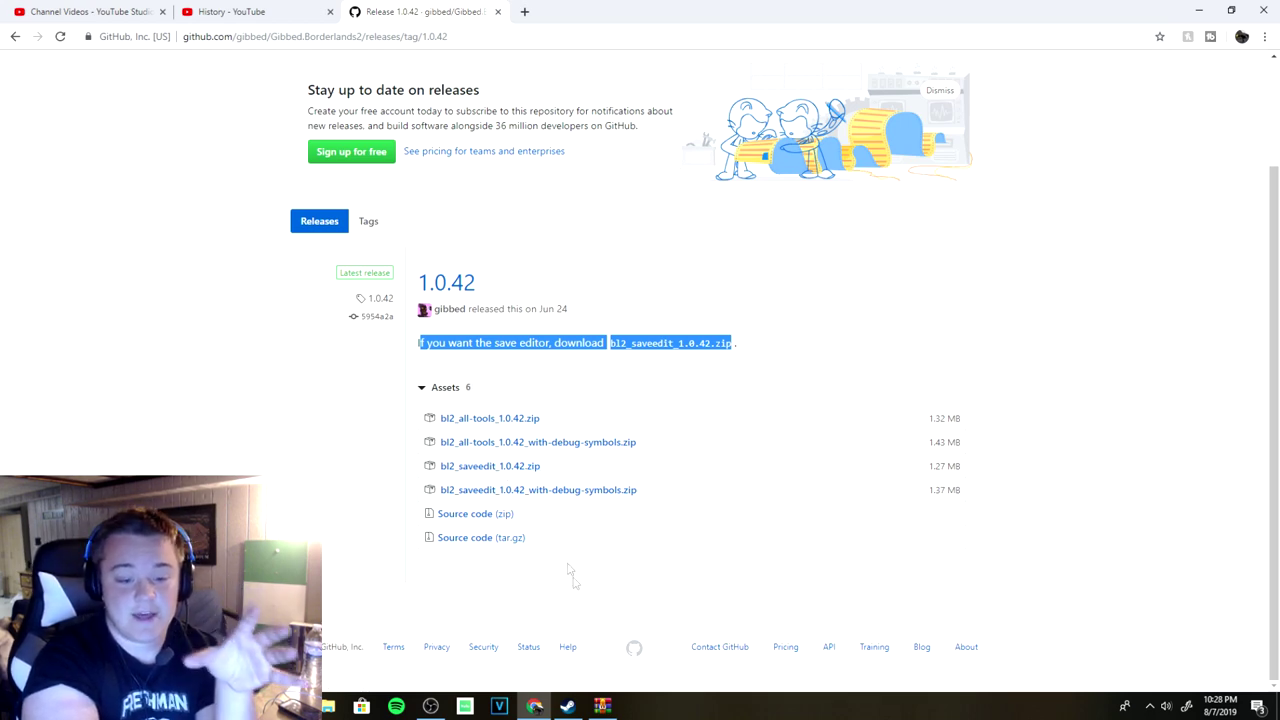
click(602, 706)
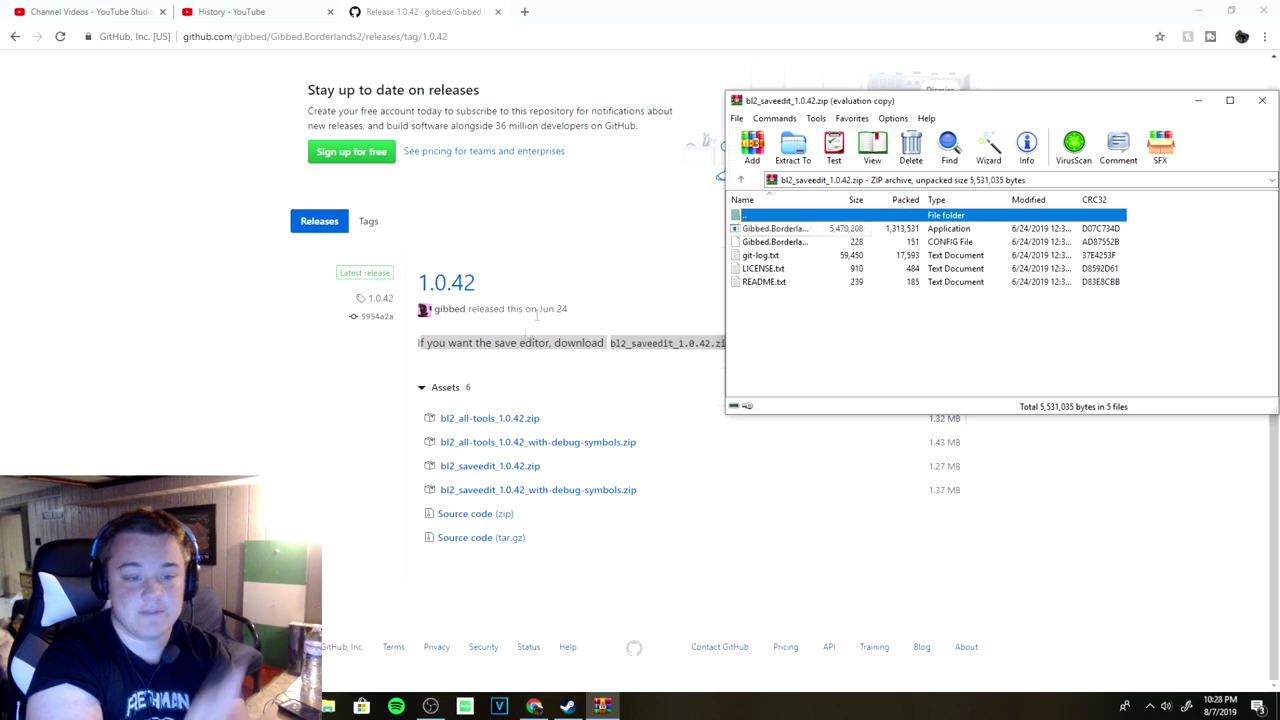
double_click(766, 233)
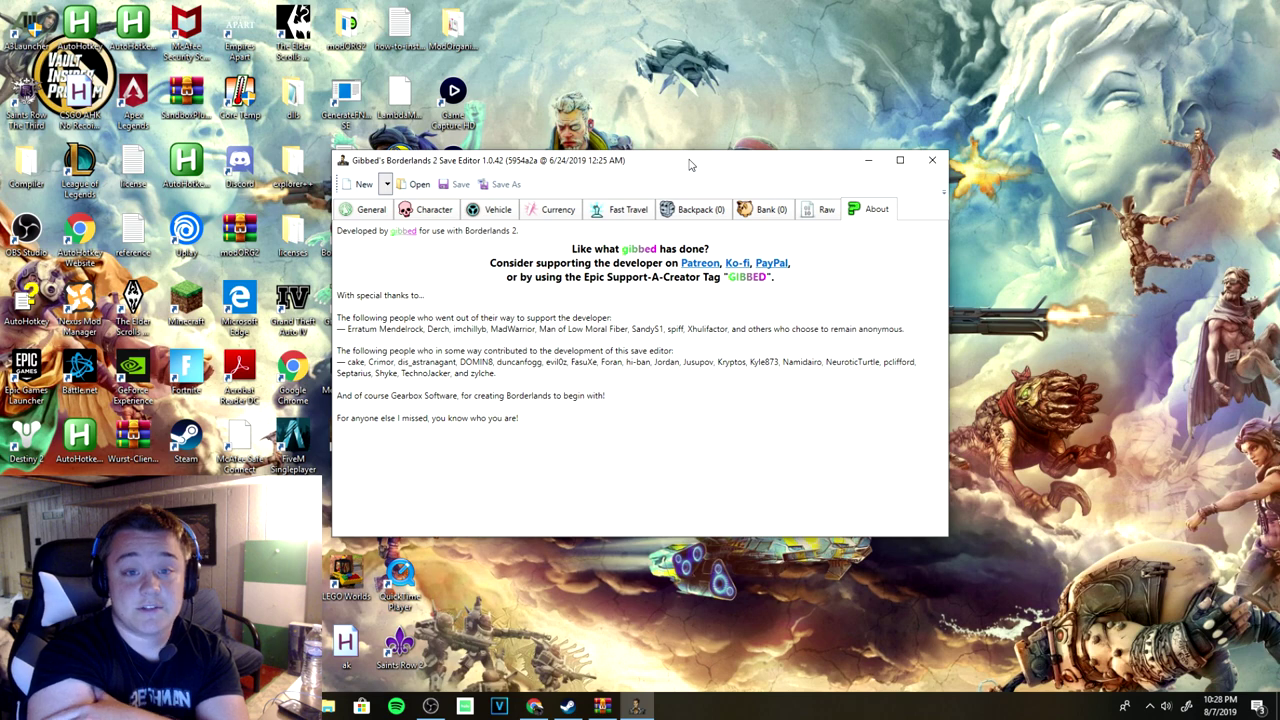
Look through the save editor's character, vehicle, currency, fast travel, backpack, bank and general sections
drag(688, 173, 731, 136)
click(484, 176)
click(540, 176)
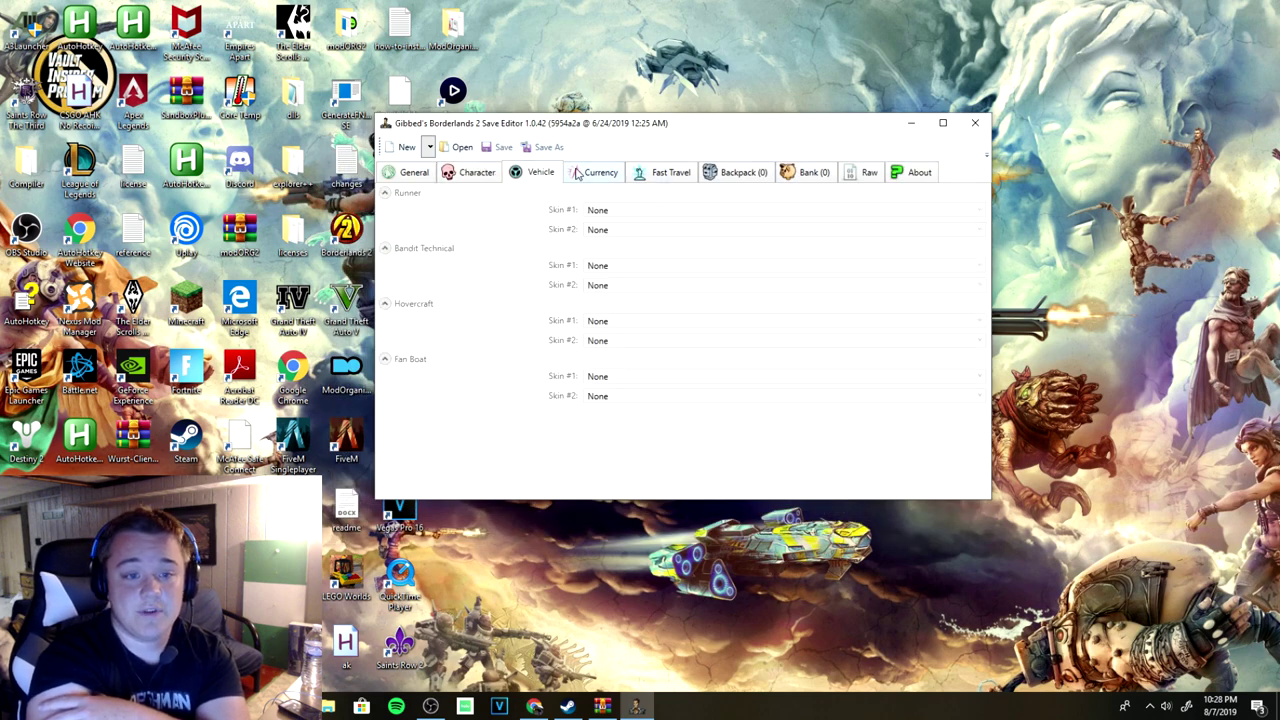
click(481, 176)
click(617, 181)
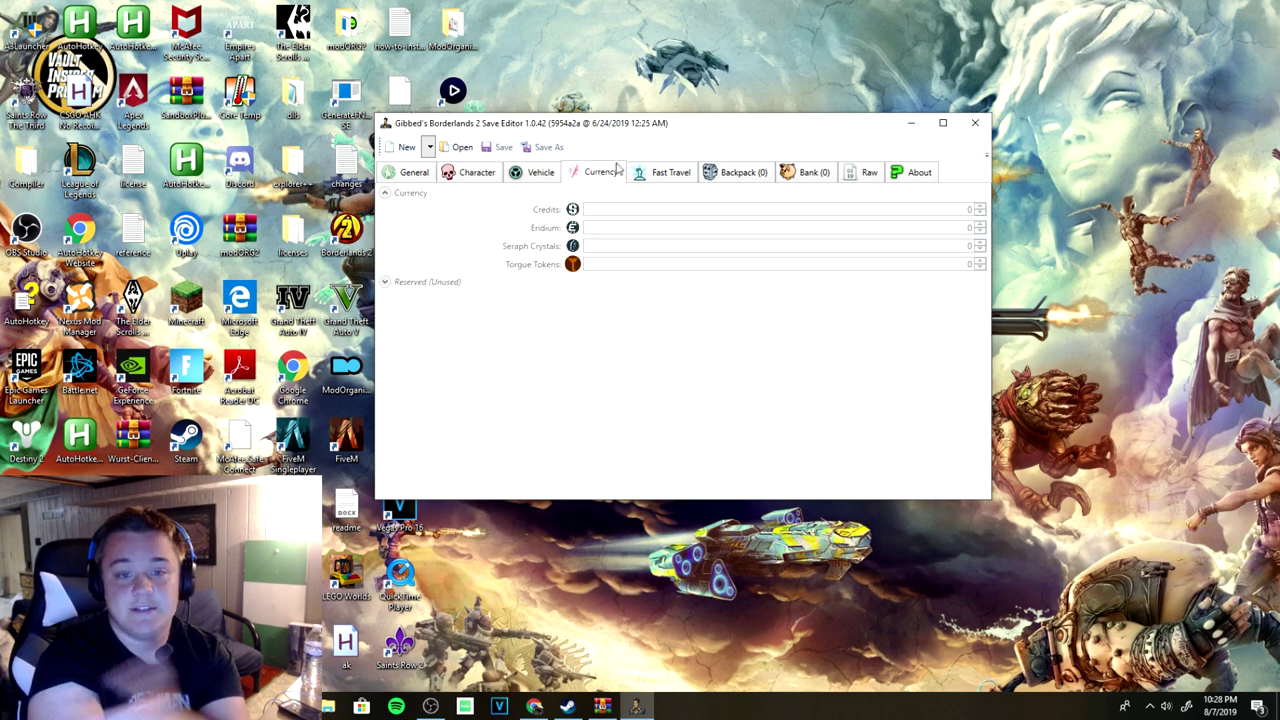
click(663, 175)
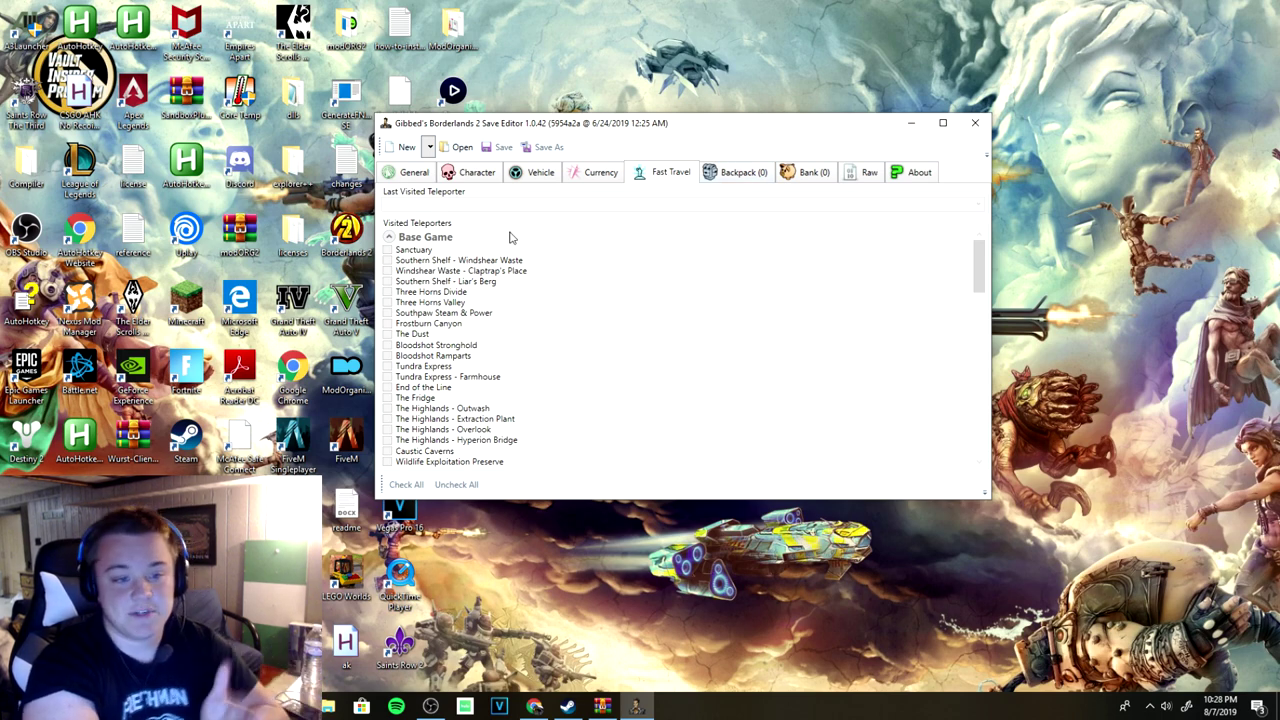
click(735, 173)
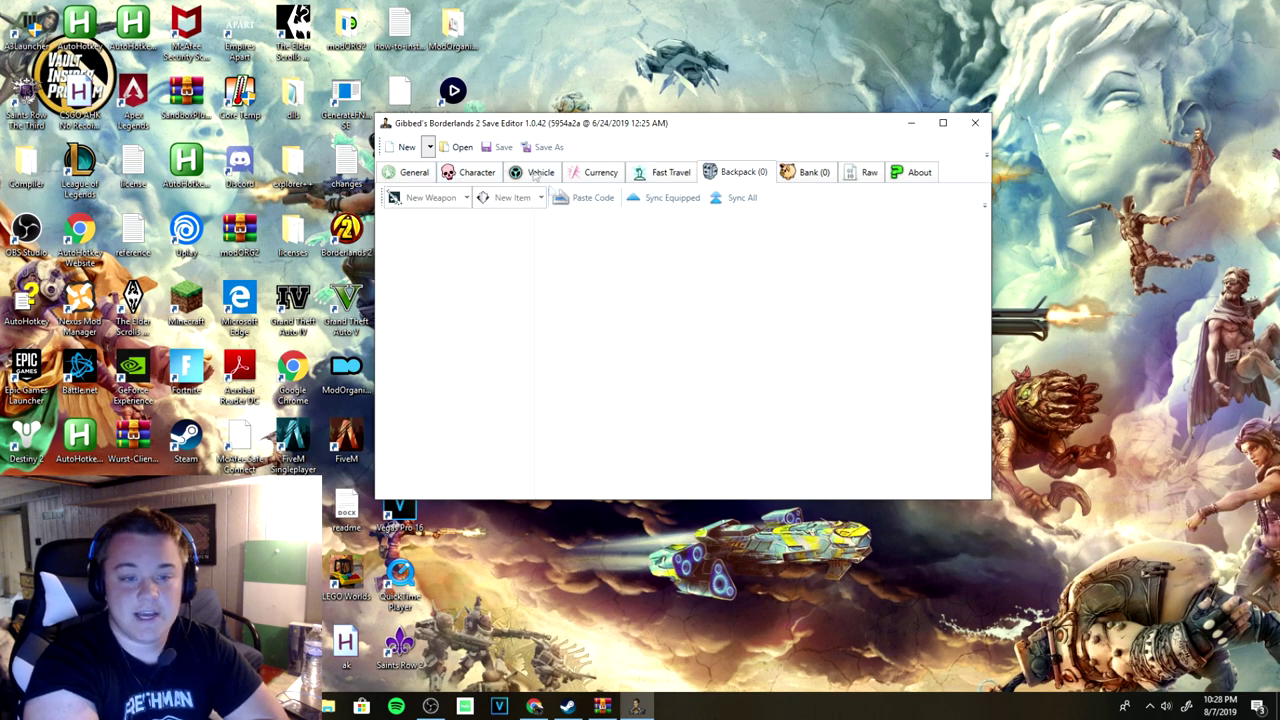
click(812, 174)
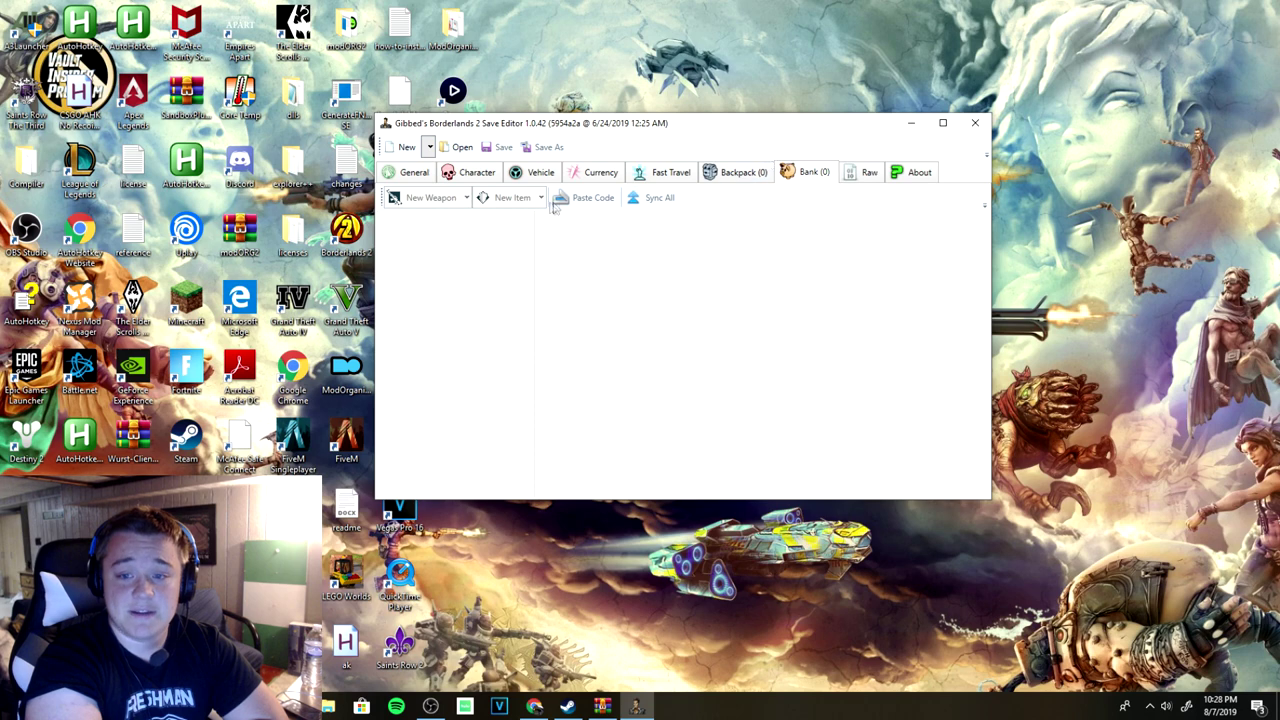
click(412, 173)
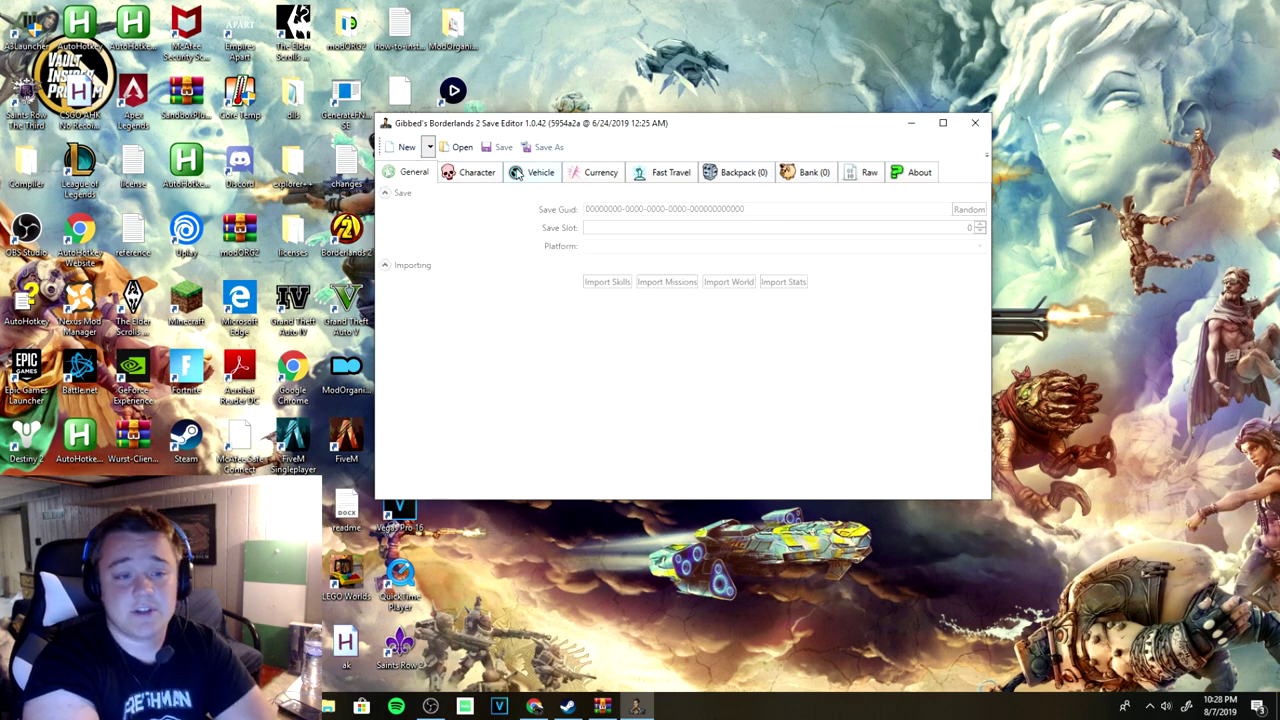
Open Save0002.sav from the account folder modified 8/7/2019 inside the Borderlands 2 SaveData folder
click(460, 147)
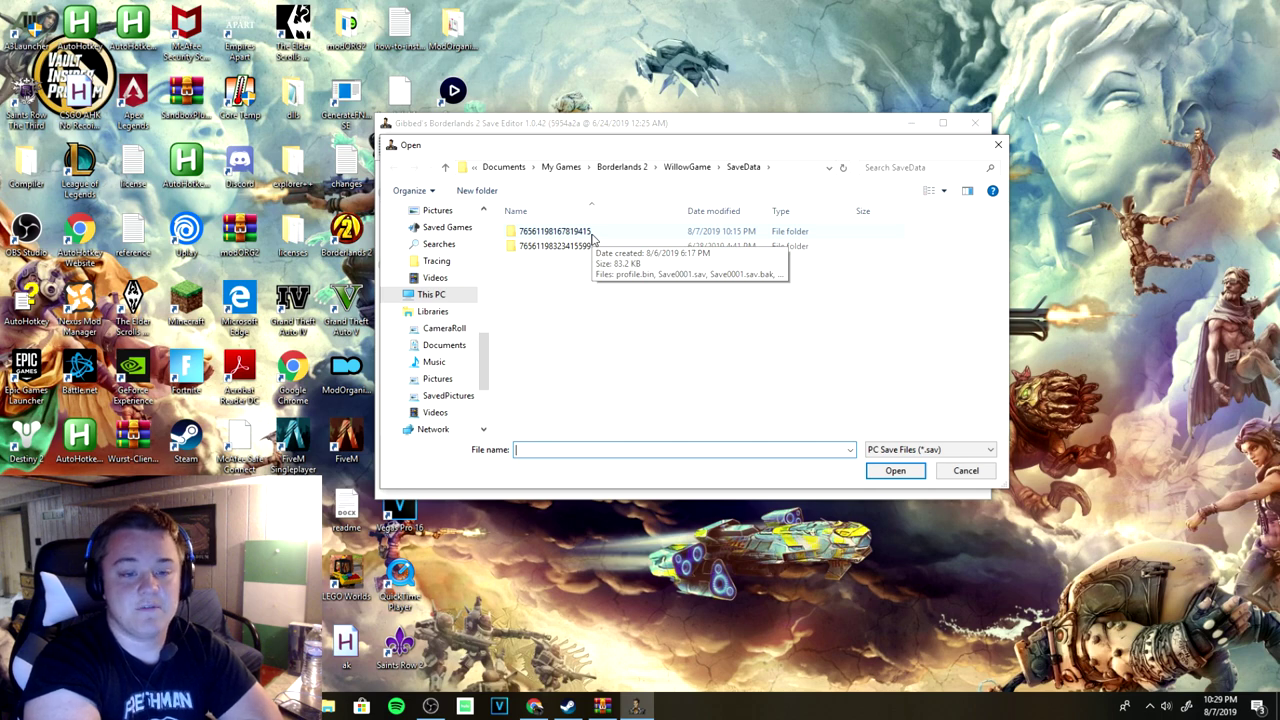
double_click(592, 235)
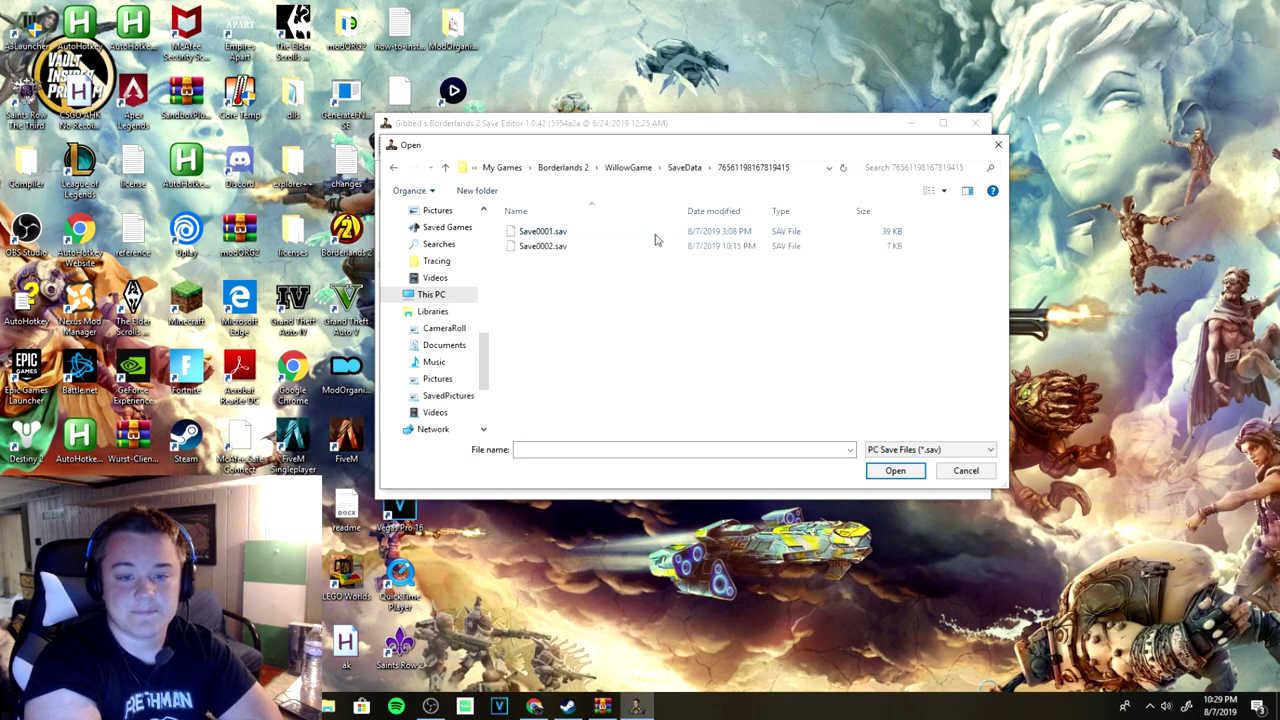
click(657, 233)
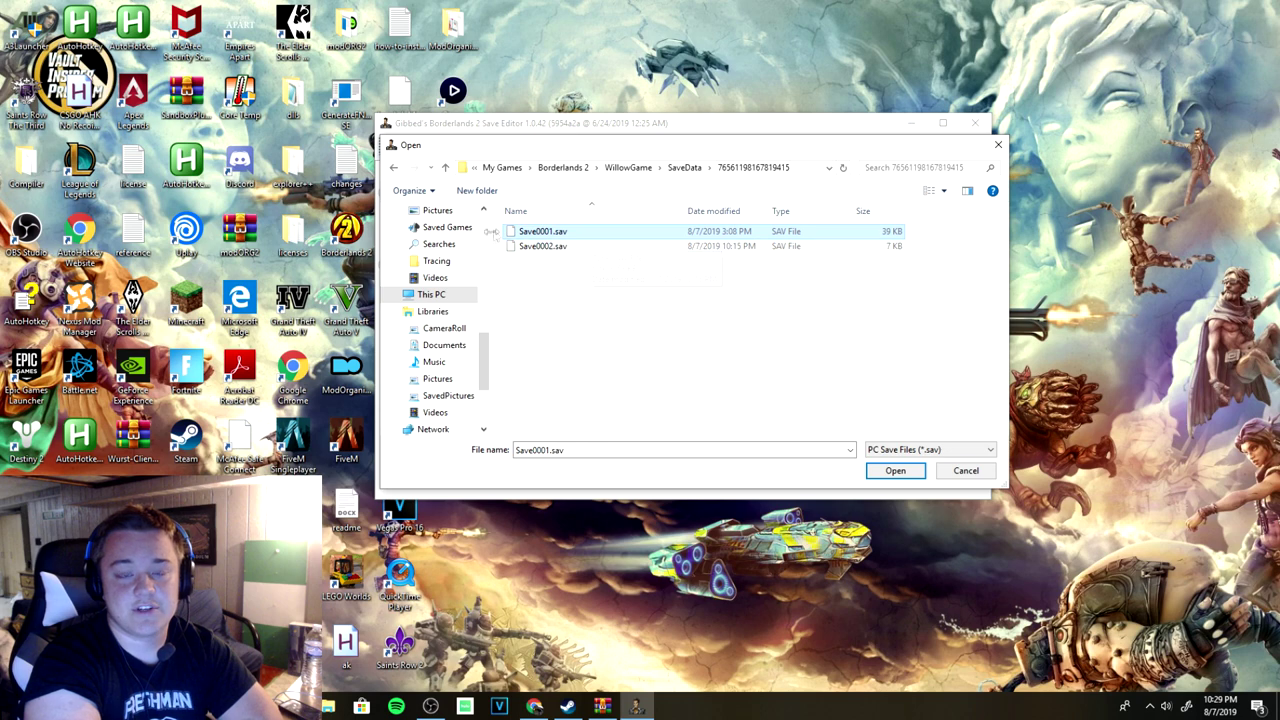
click(560, 252)
double_click(560, 252)
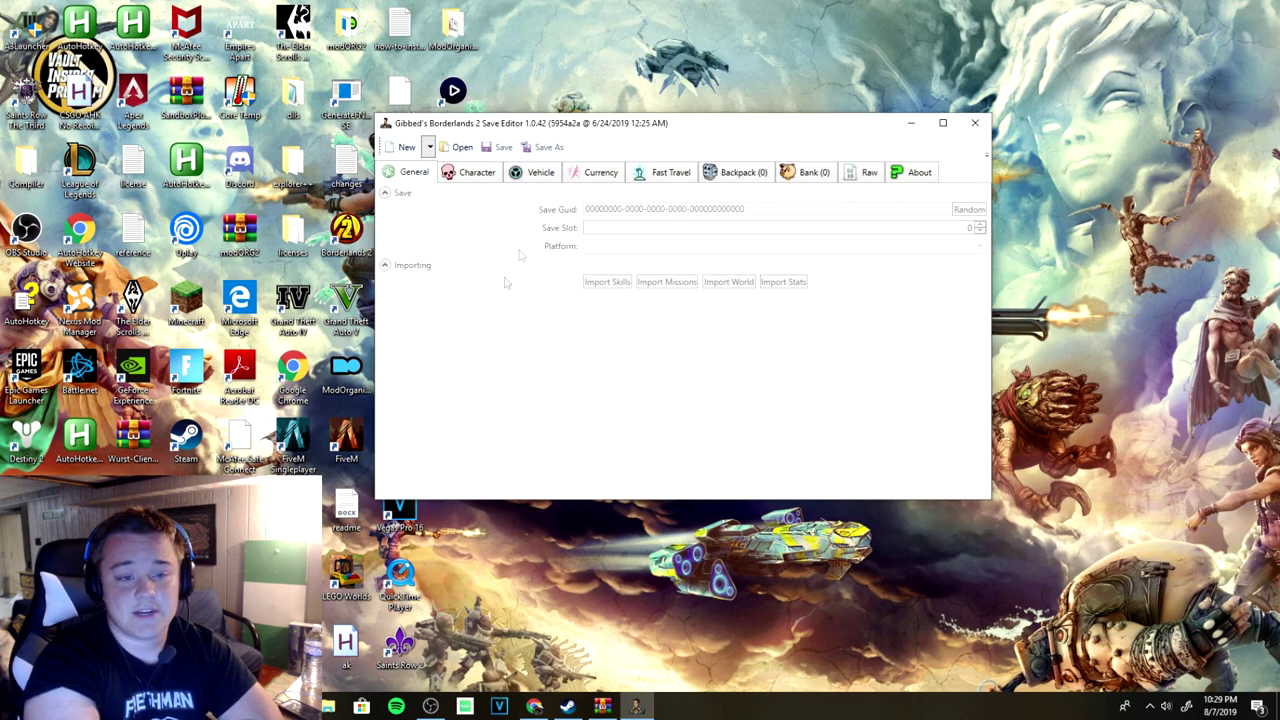
Set the character's experience level to 80, experience points to 999999999 and overpower level to 10
click(476, 172)
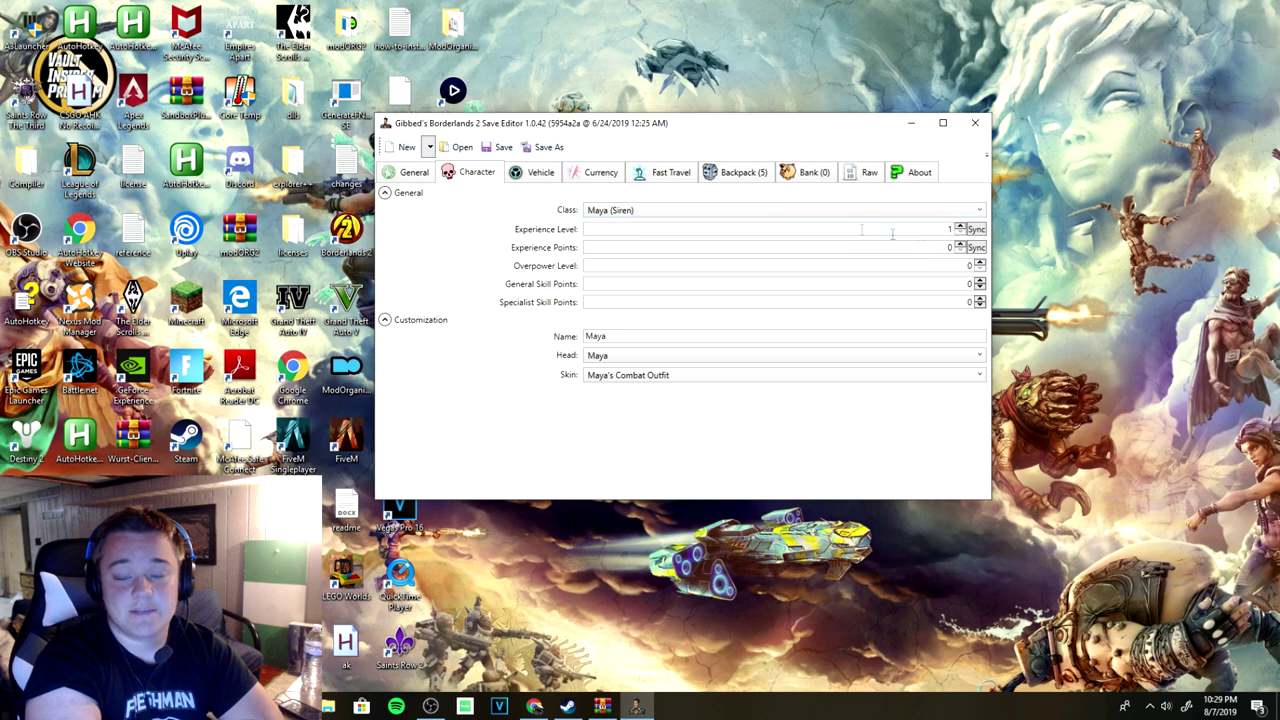
double_click(950, 230)
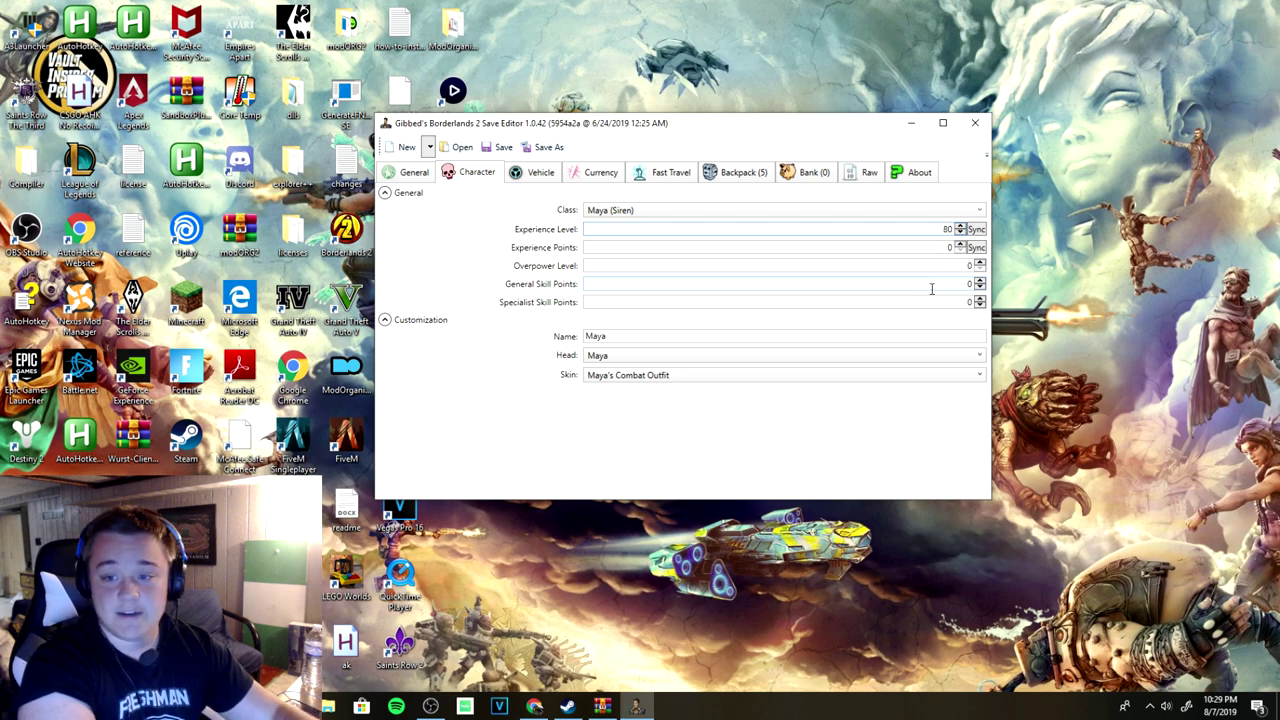
double_click(943, 248)
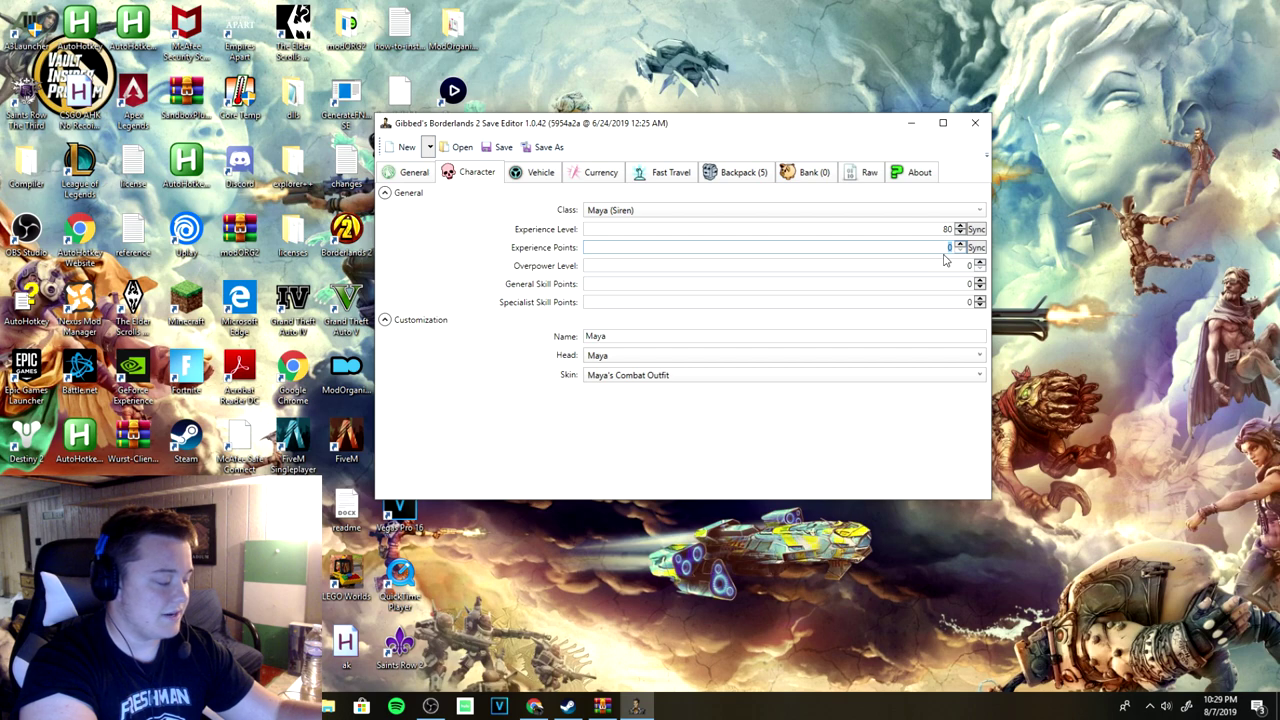
text(99999999)
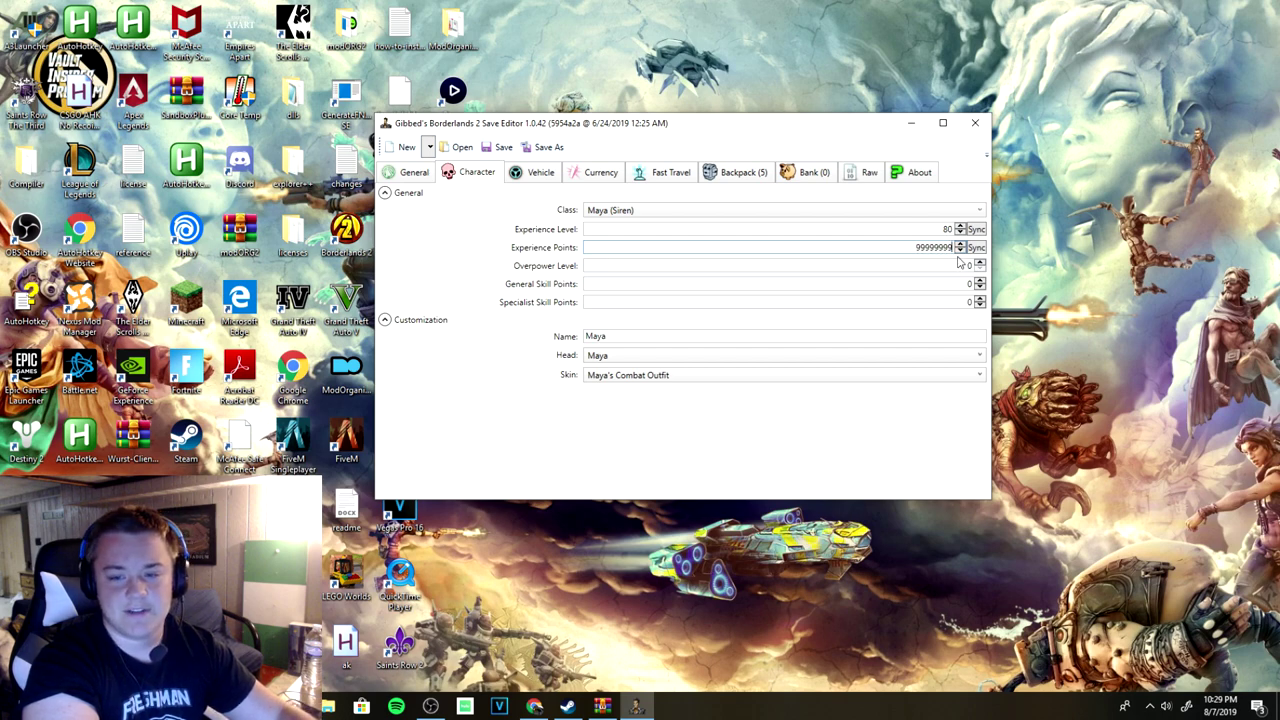
text(9999)
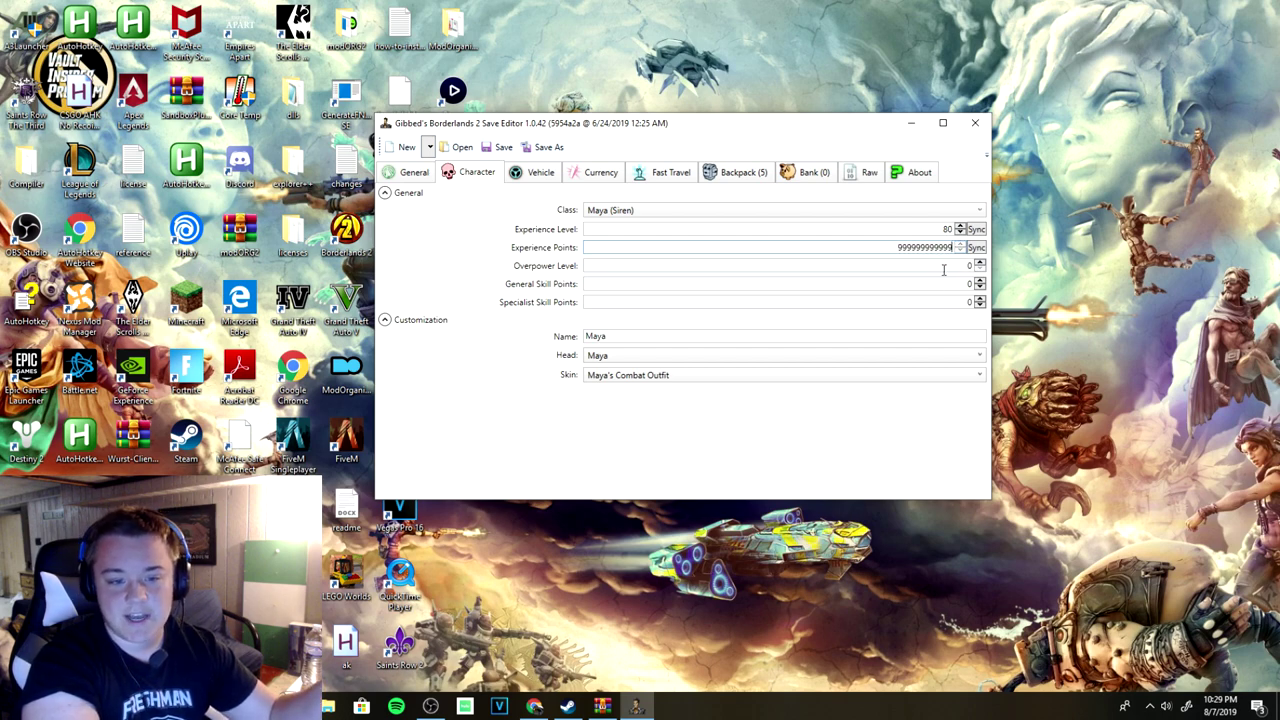
double_click(945, 267)
text(1)
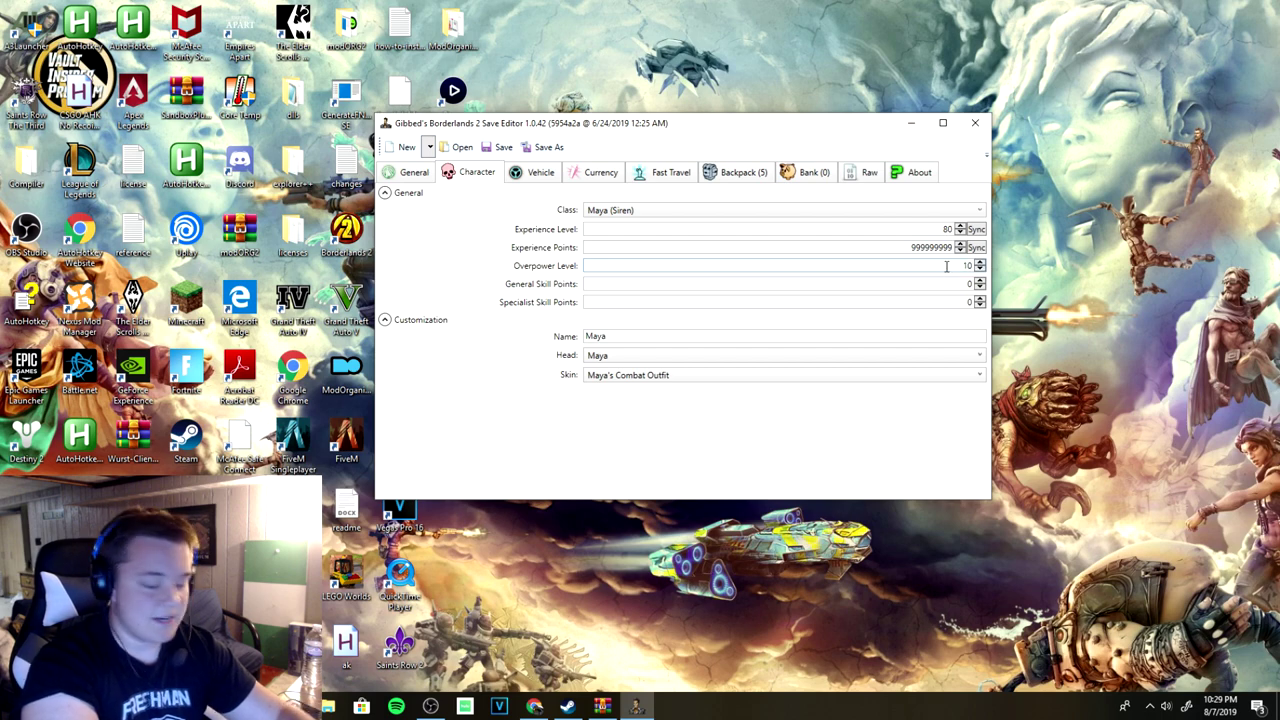
Set the general skill points to 999 and the specialist skill points to 9999
double_click(950, 281)
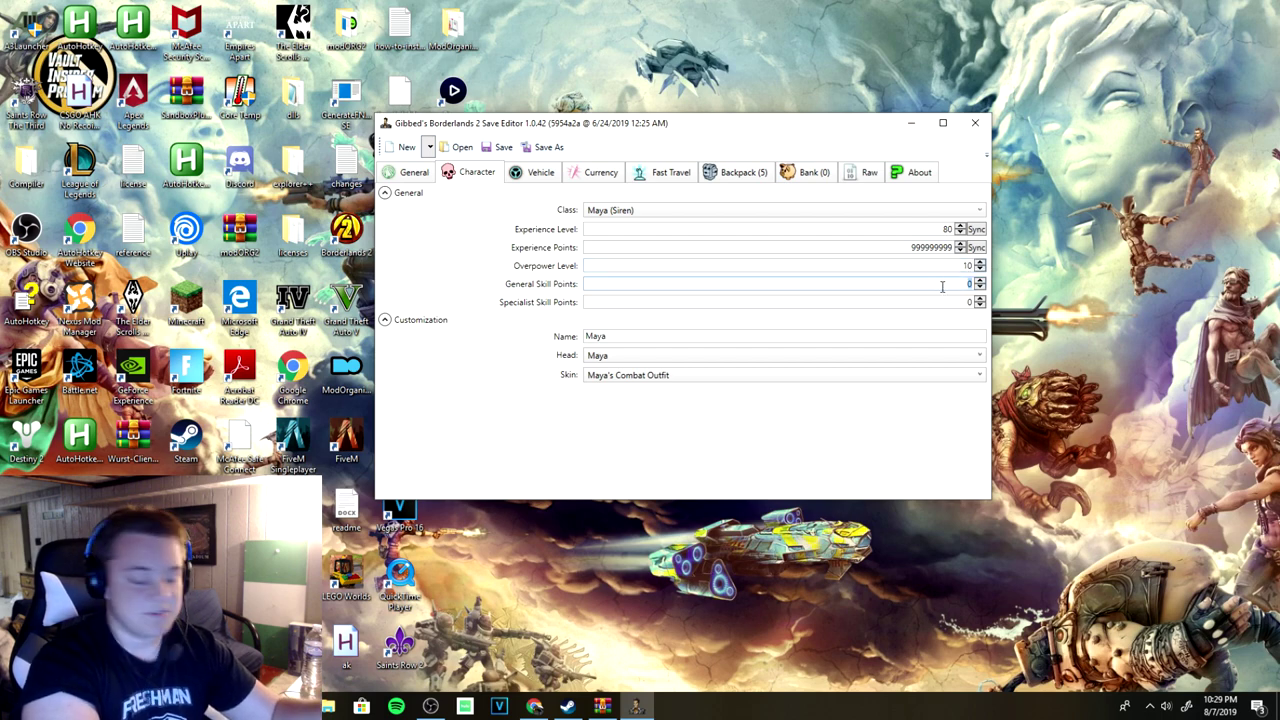
double_click(947, 302)
text(9999)
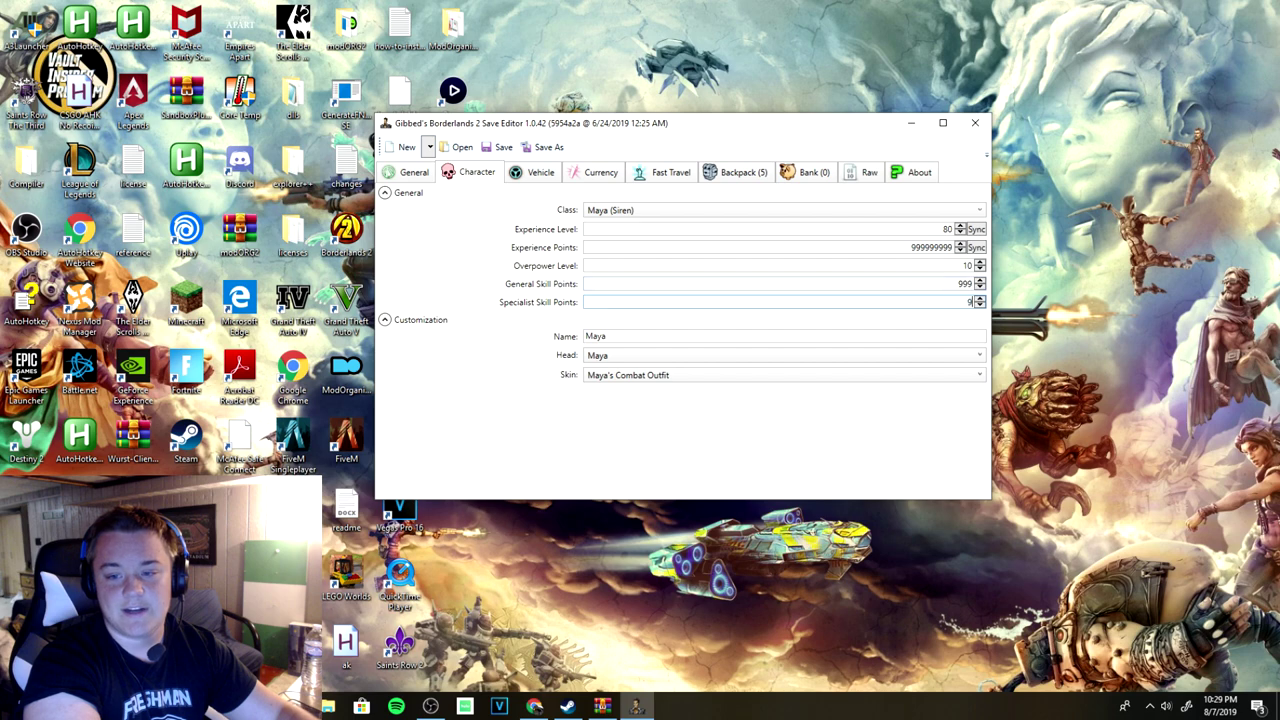
Change the character's skin to Minecraft
click(742, 377)
scroll(720, 420, down, 4)
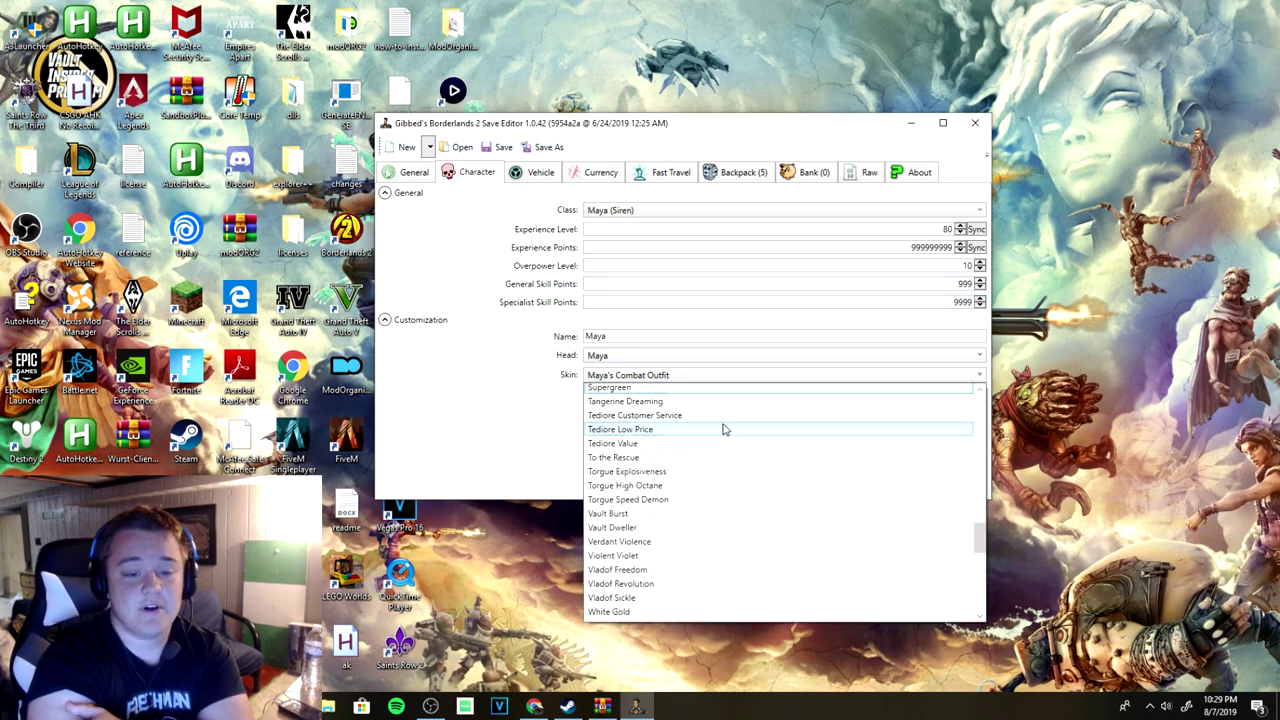
scroll(715, 418, up, 5)
scroll(686, 414, up, 2)
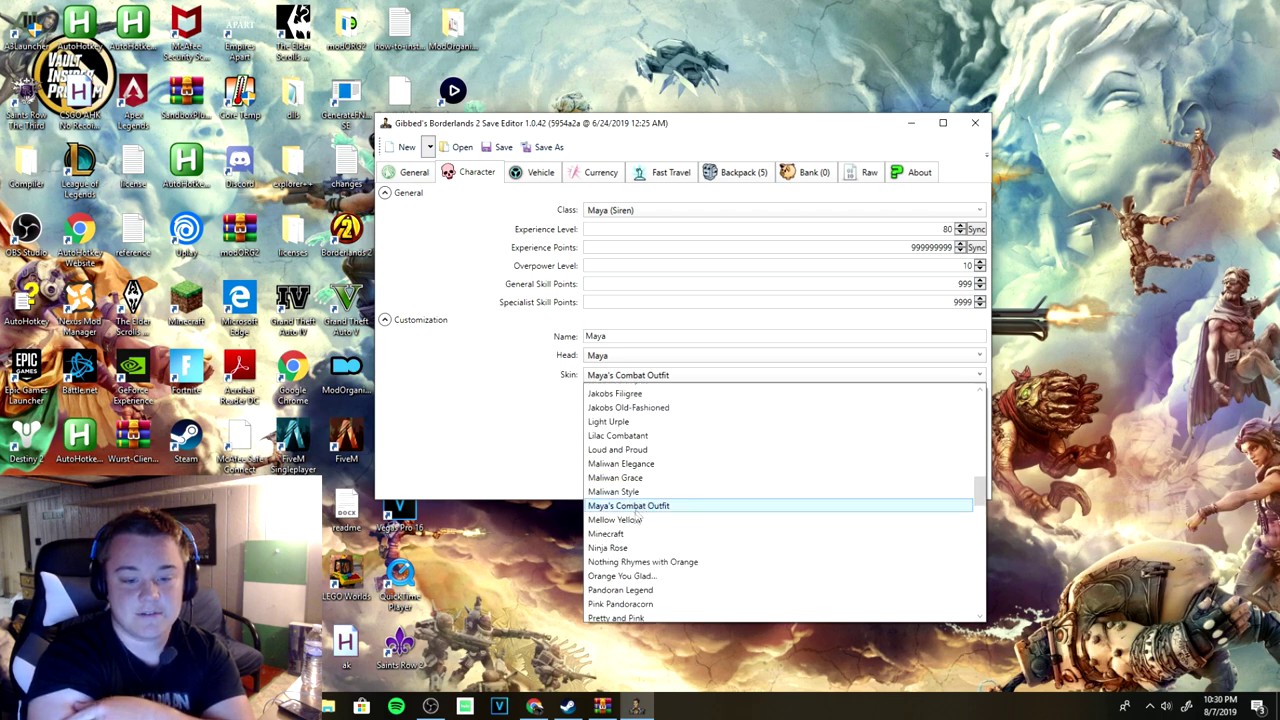
click(620, 536)
Change the character's head to Special Edition: Clean Shave
click(640, 360)
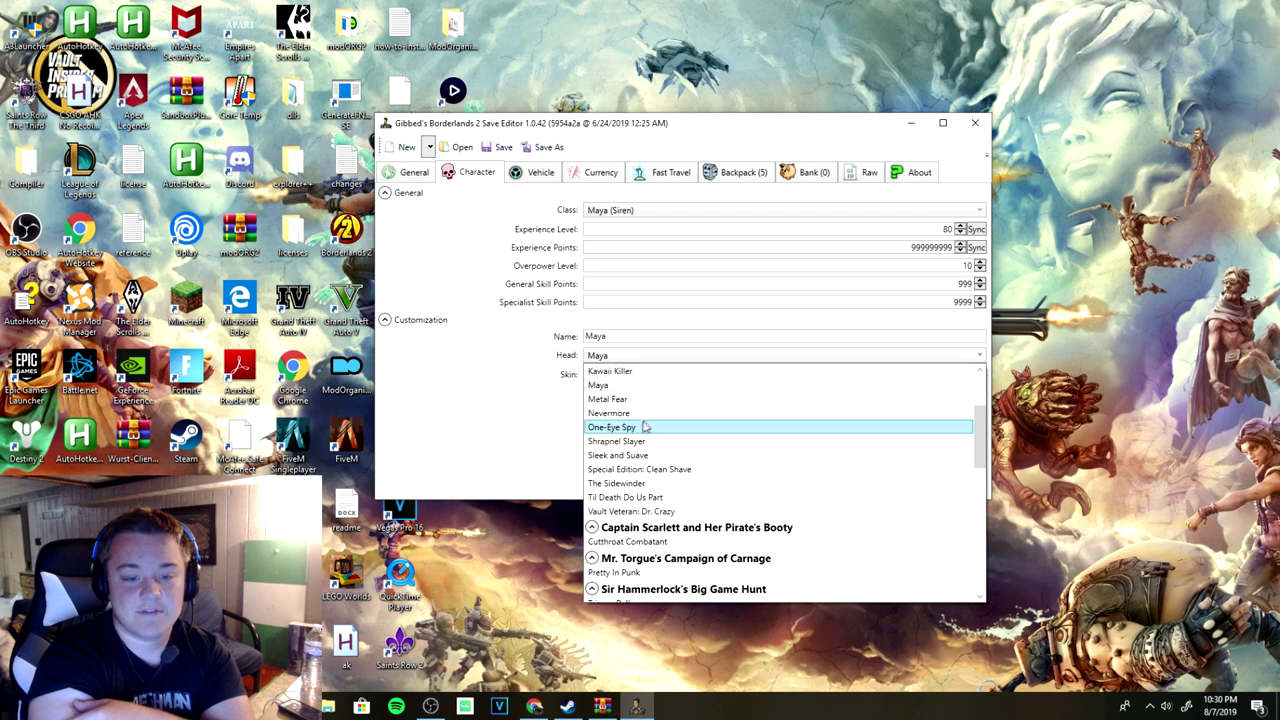
scroll(640, 423, down, 1)
scroll(640, 423, up, 1)
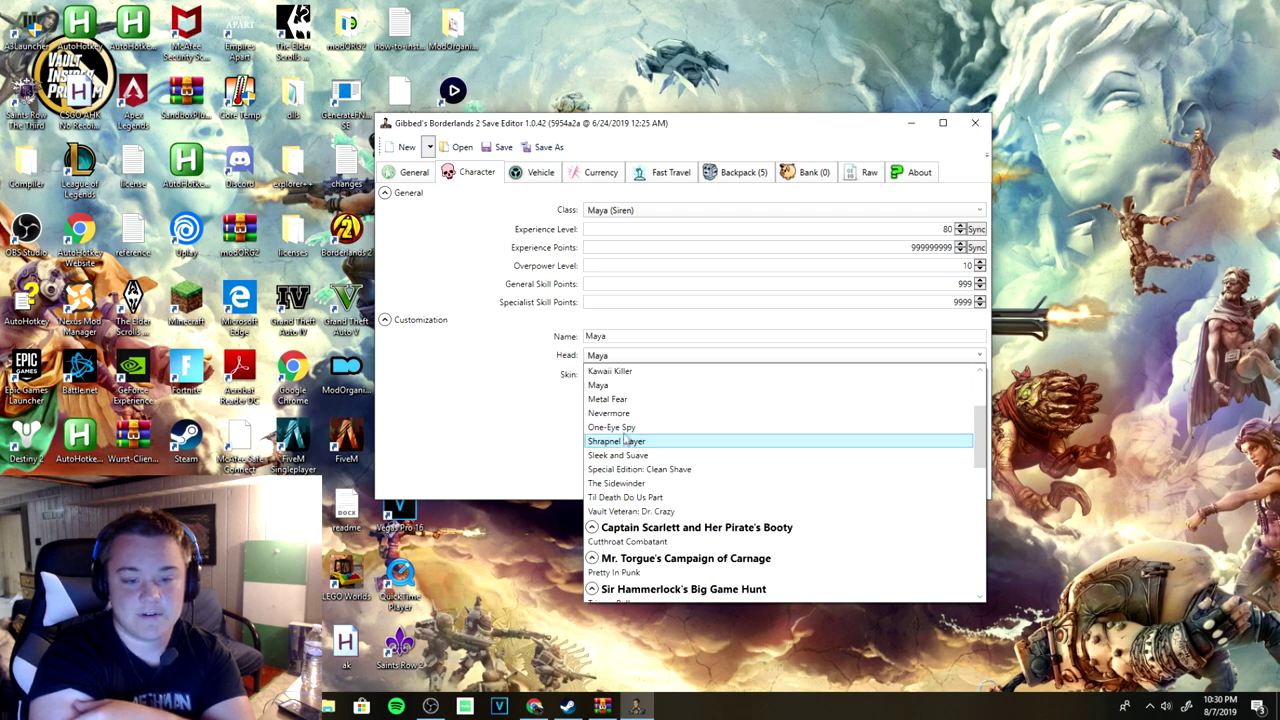
scroll(620, 440, up, 3)
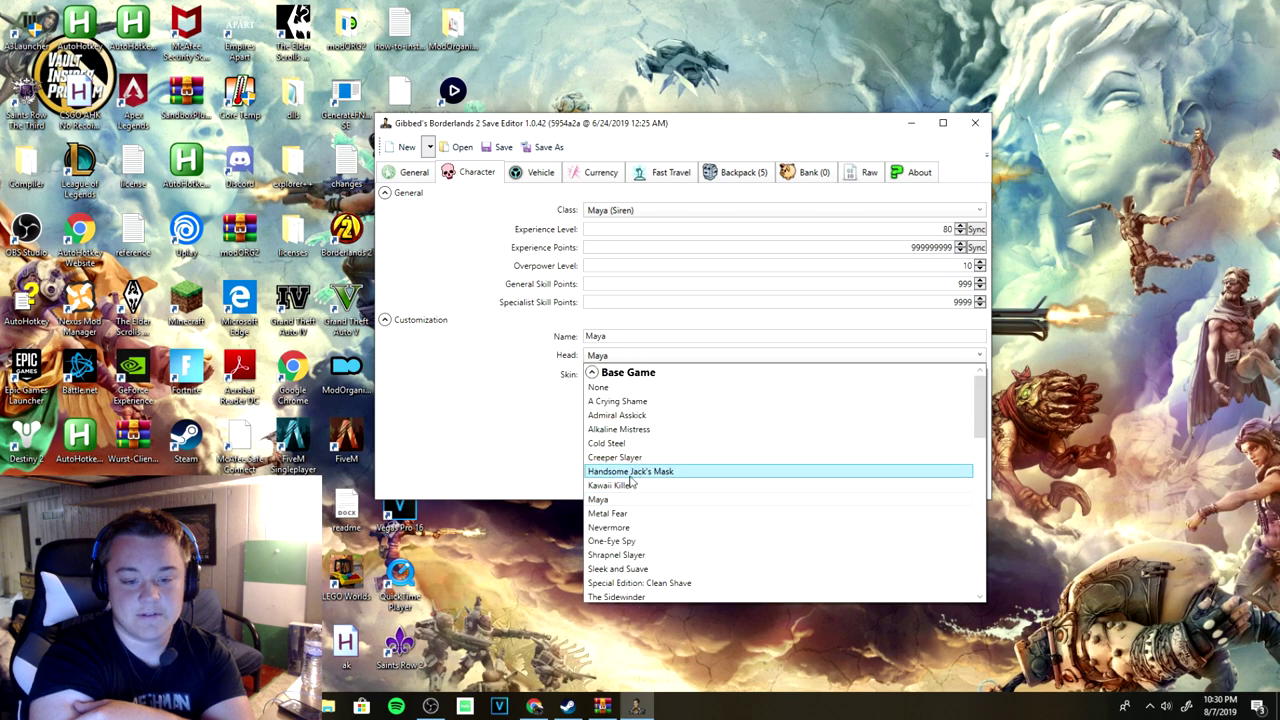
scroll(630, 482, down, 1)
scroll(631, 482, down, 3)
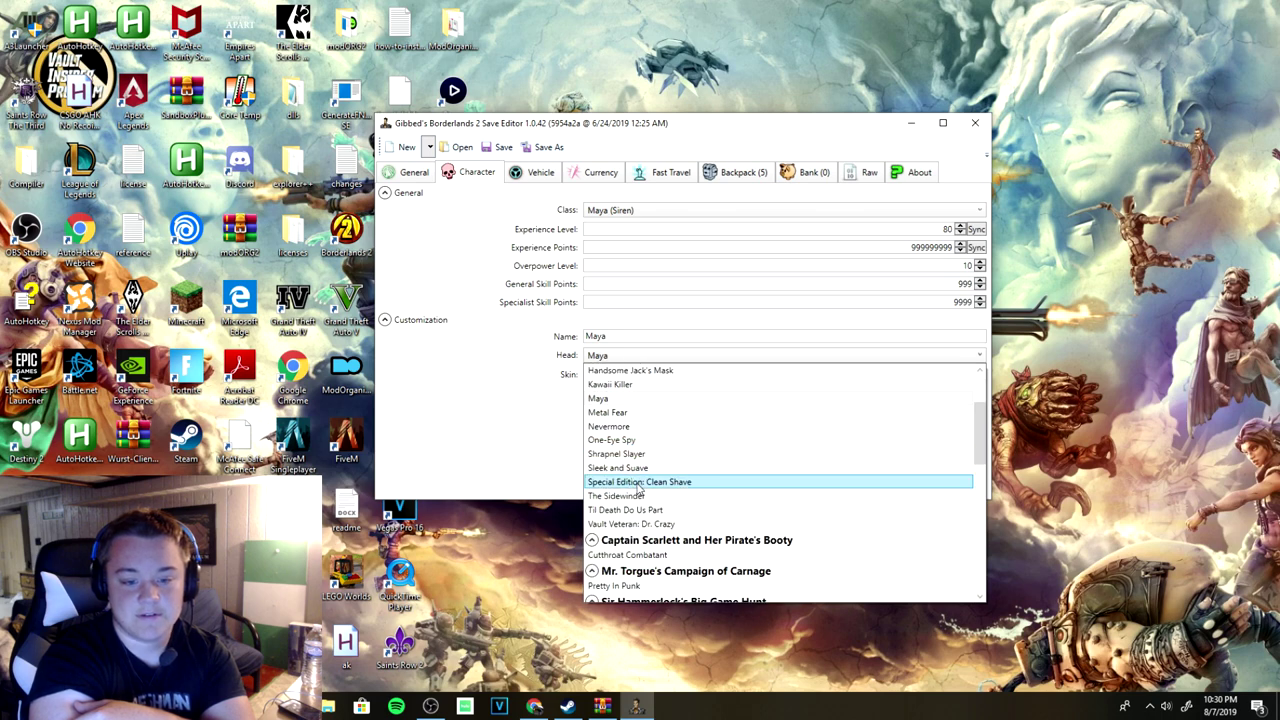
click(630, 480)
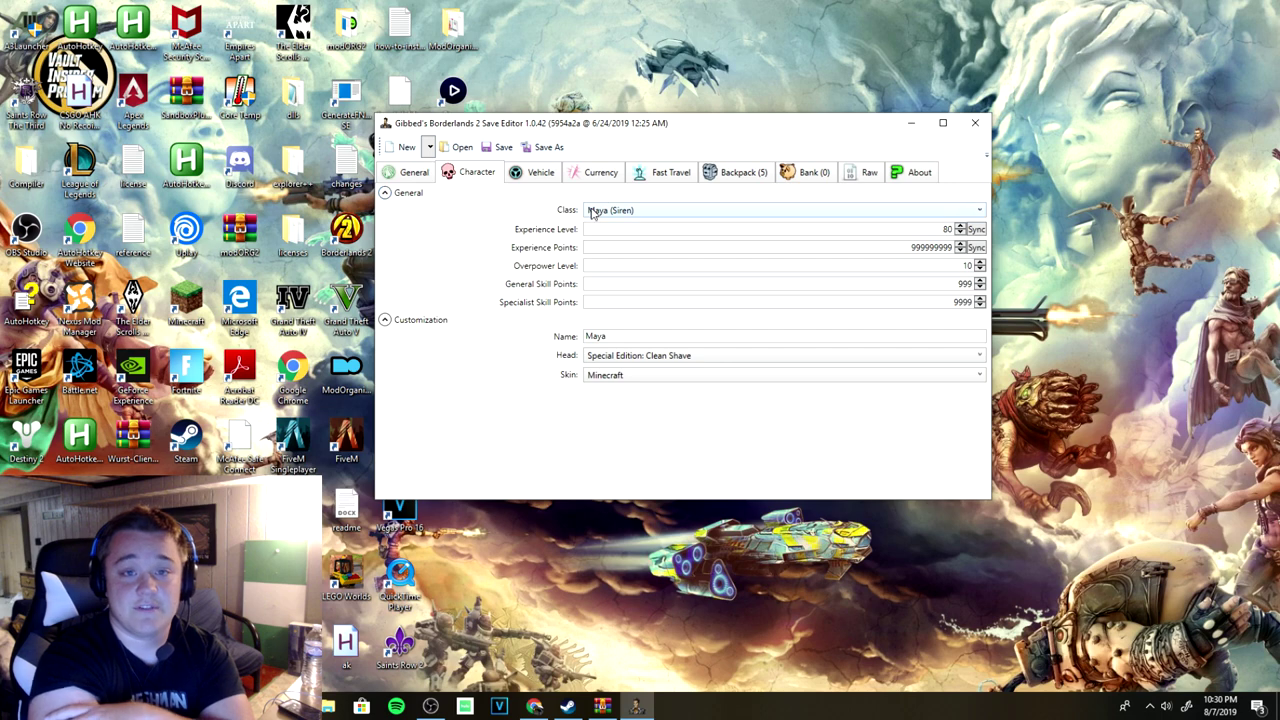
Set the currency to 99999 credits, 500 Eridium, 999 Seraph Crystals and 99 Torgue Tokens
click(533, 173)
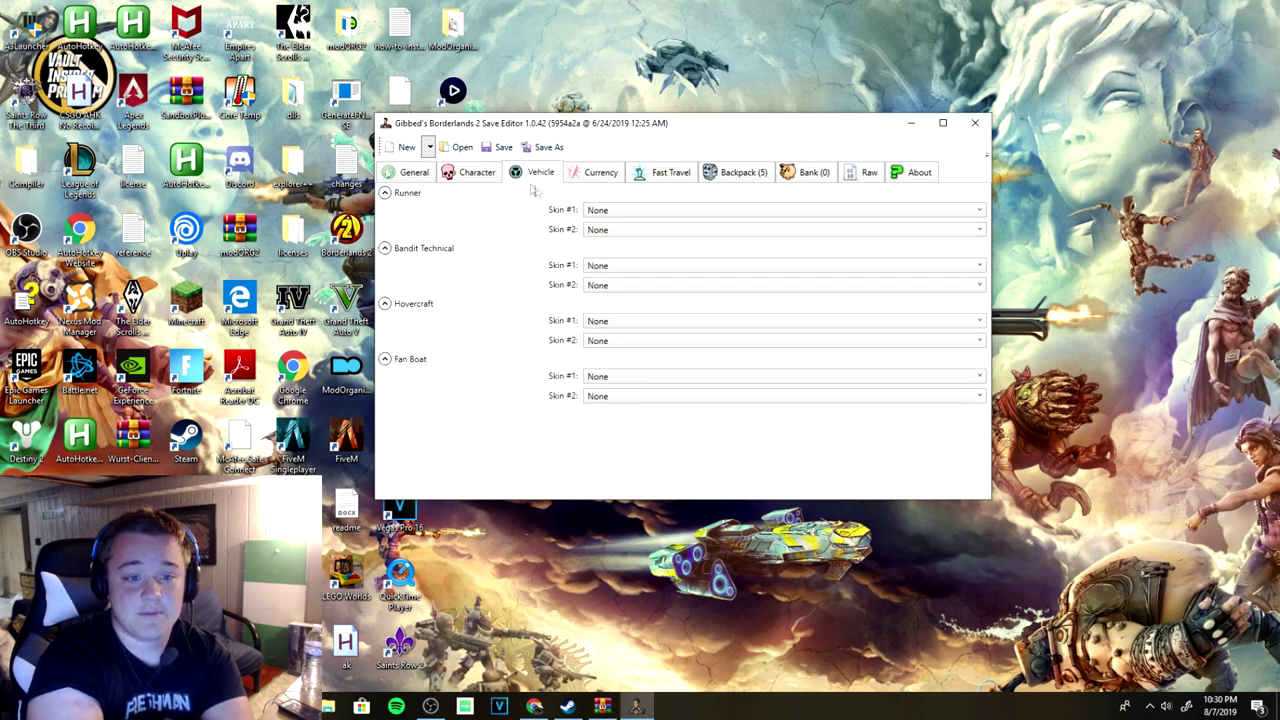
click(601, 174)
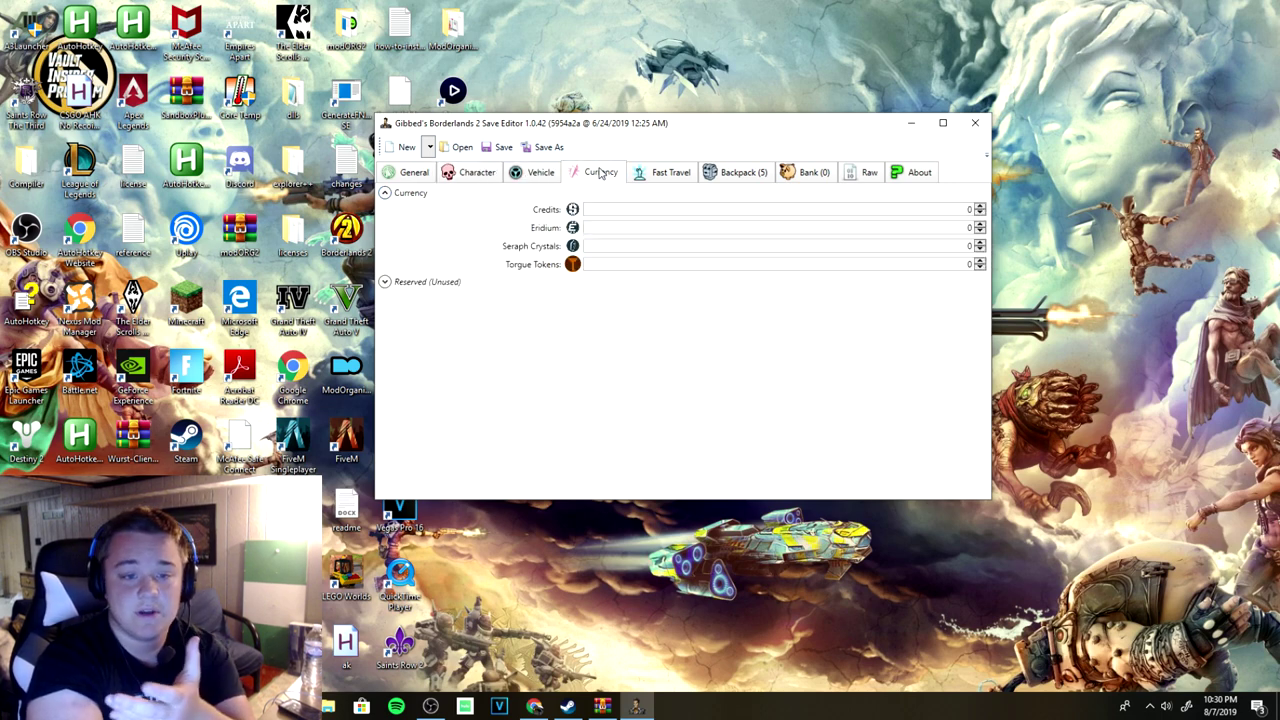
click(965, 209)
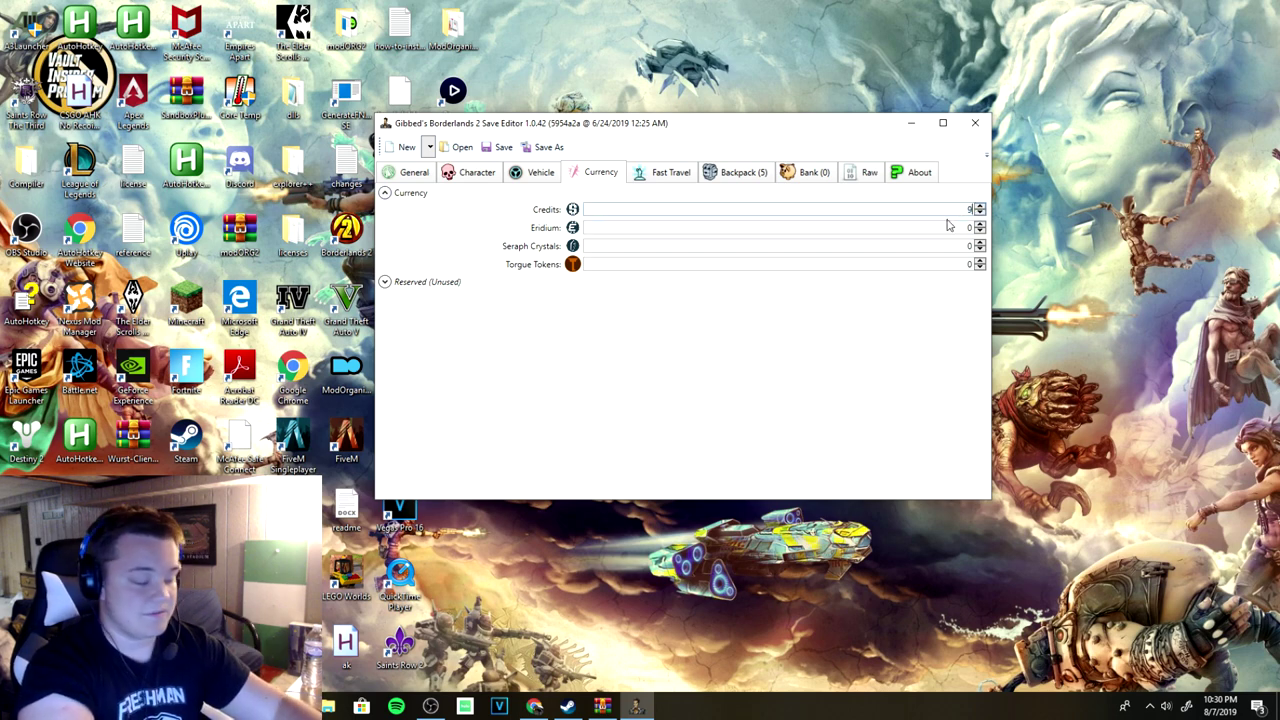
text(99999)
click(965, 227)
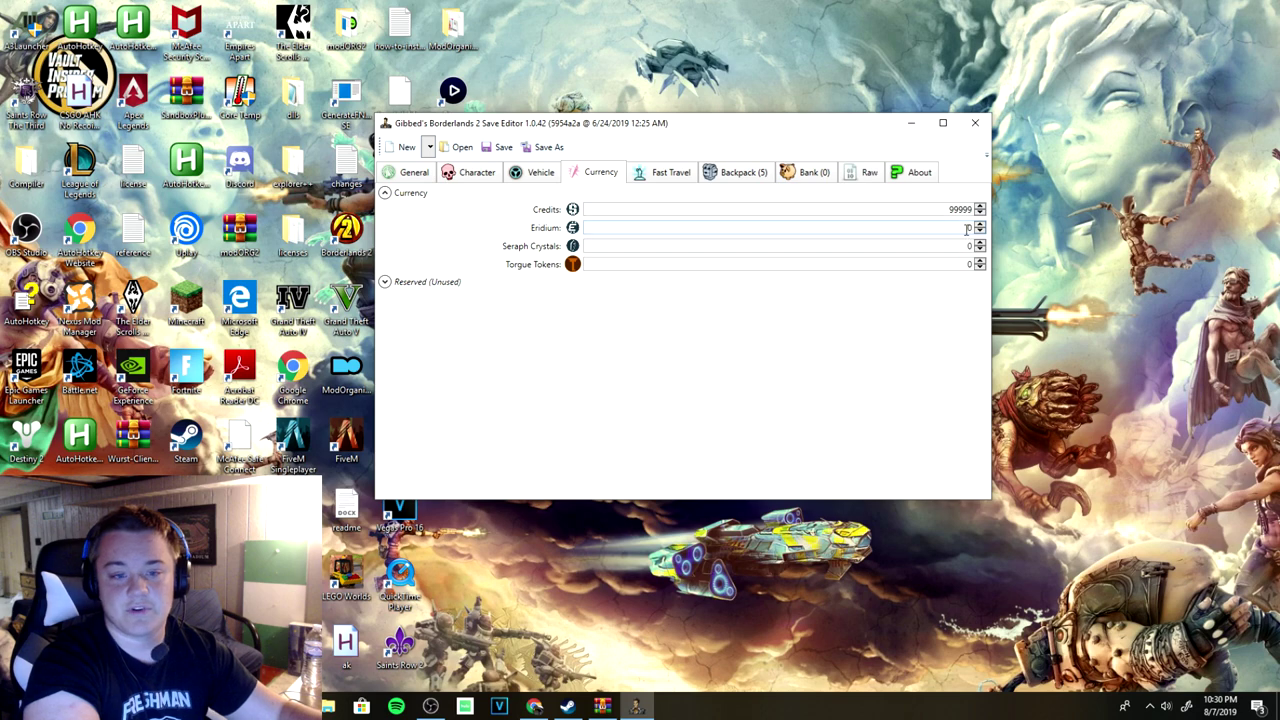
text(500)
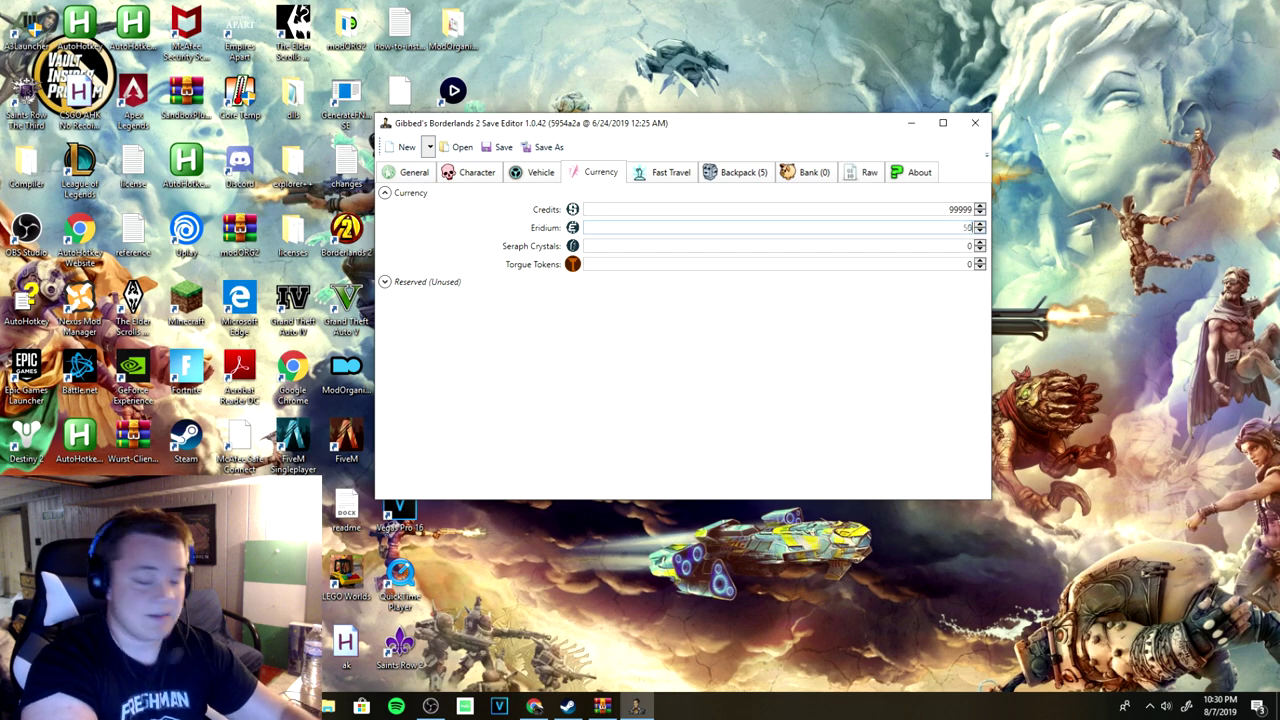
text(999)
click(954, 262)
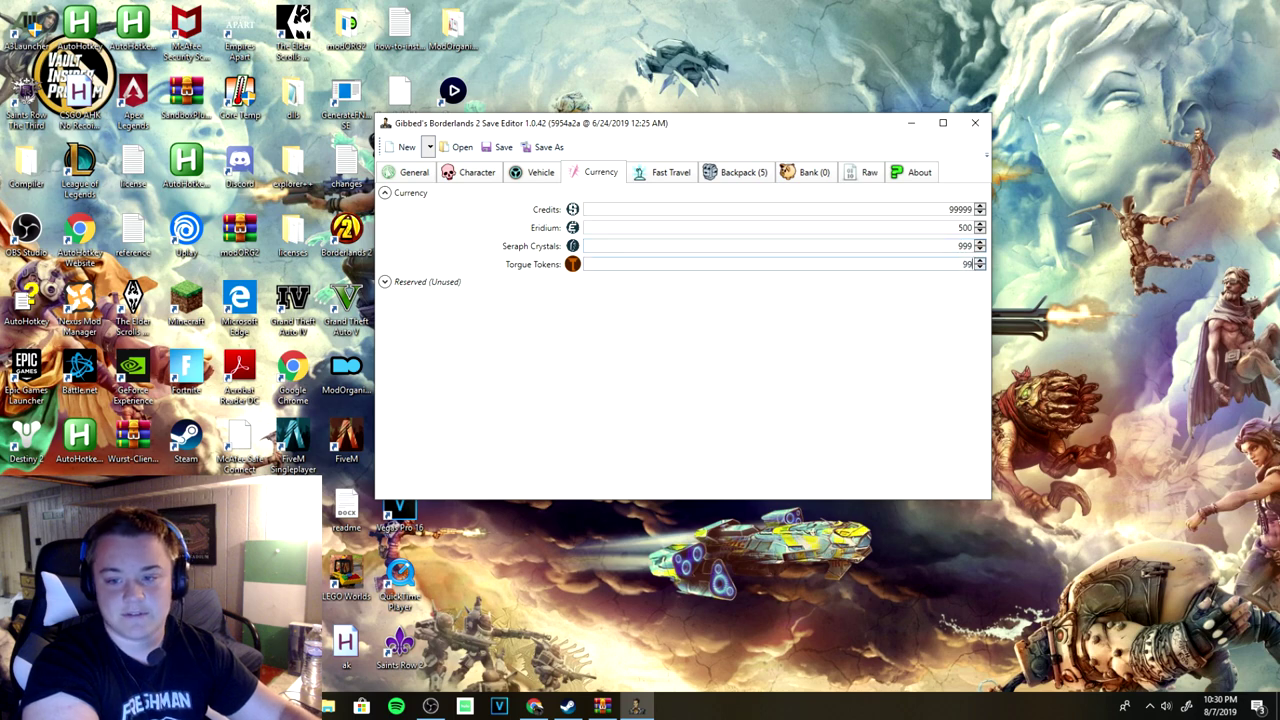
Mark all fast travel teleporters as visited
click(675, 174)
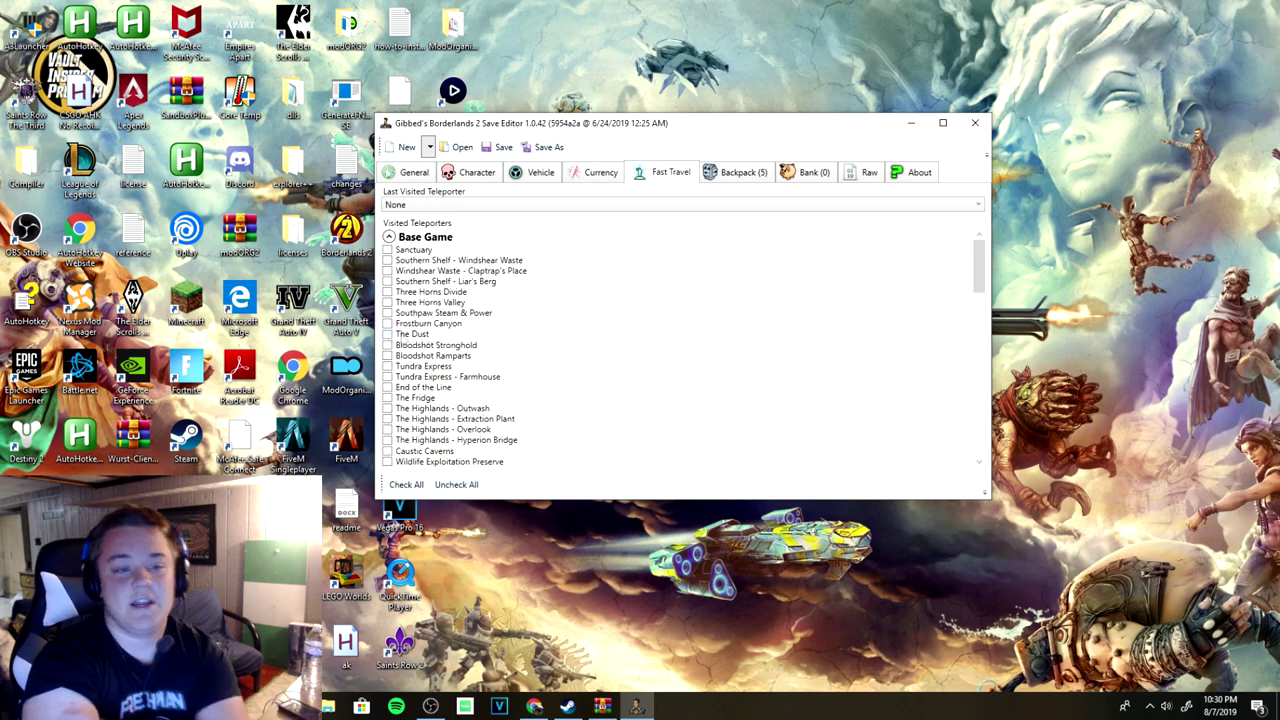
scroll(455, 262, down, 2)
click(408, 484)
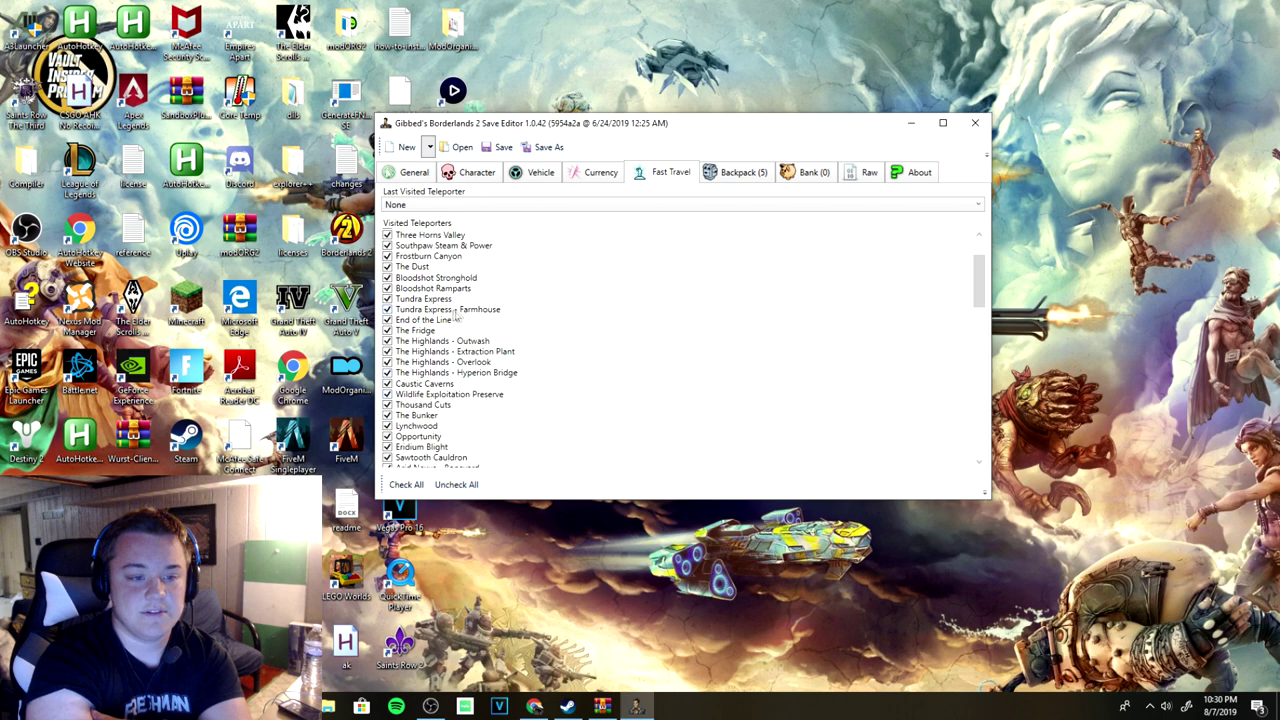
scroll(462, 290, down, 3)
scroll(448, 258, down, 10)
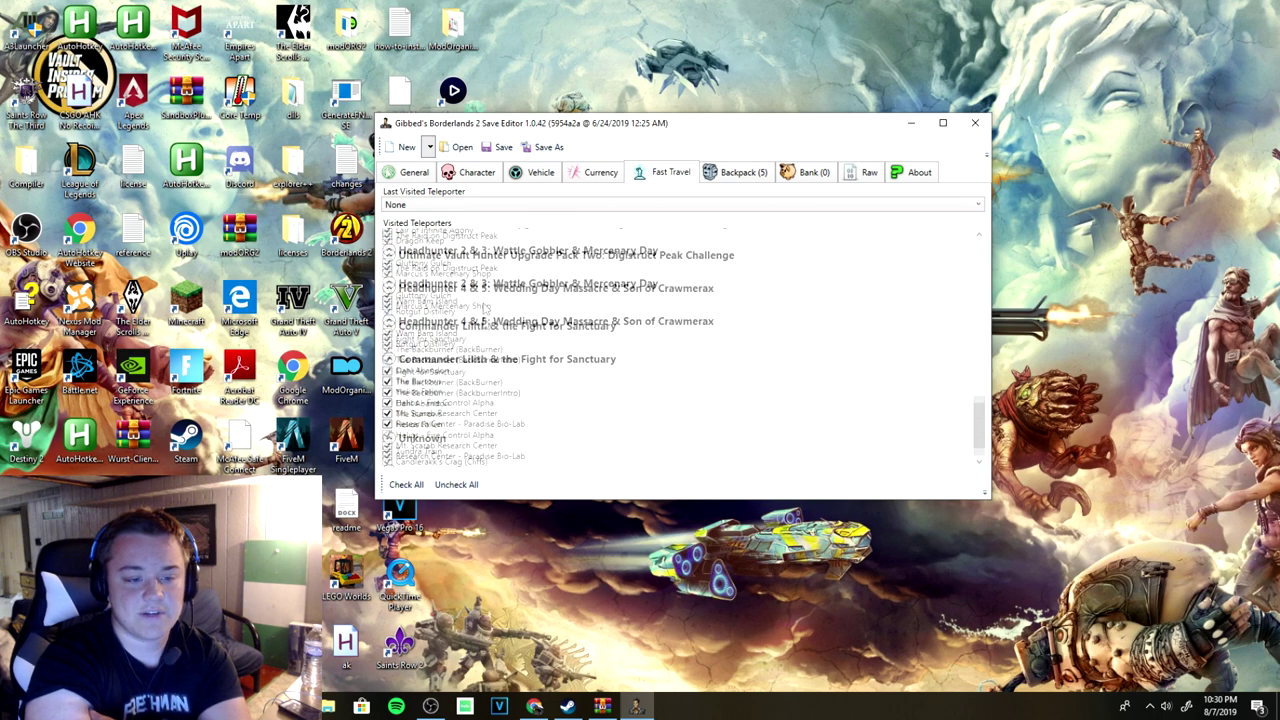
Add a new Base Game weapon to the backpack and set its type to WT_Vladof_AssaultRifle
click(746, 177)
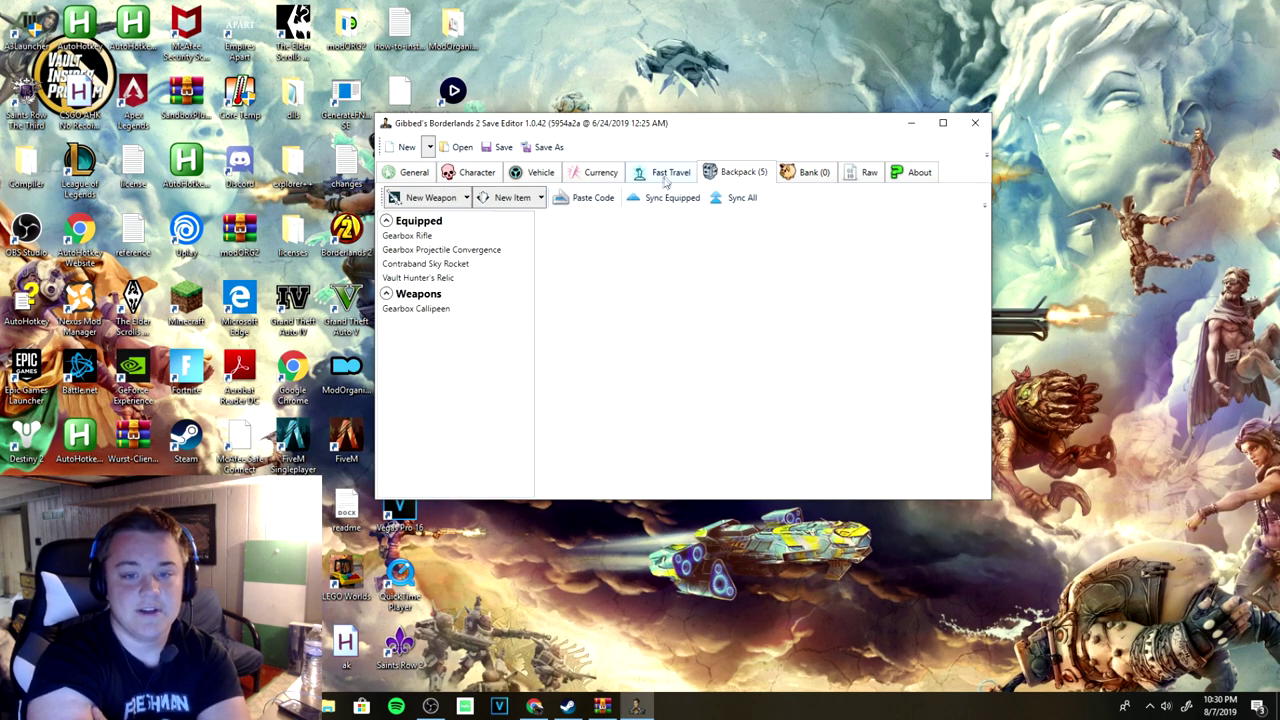
click(466, 198)
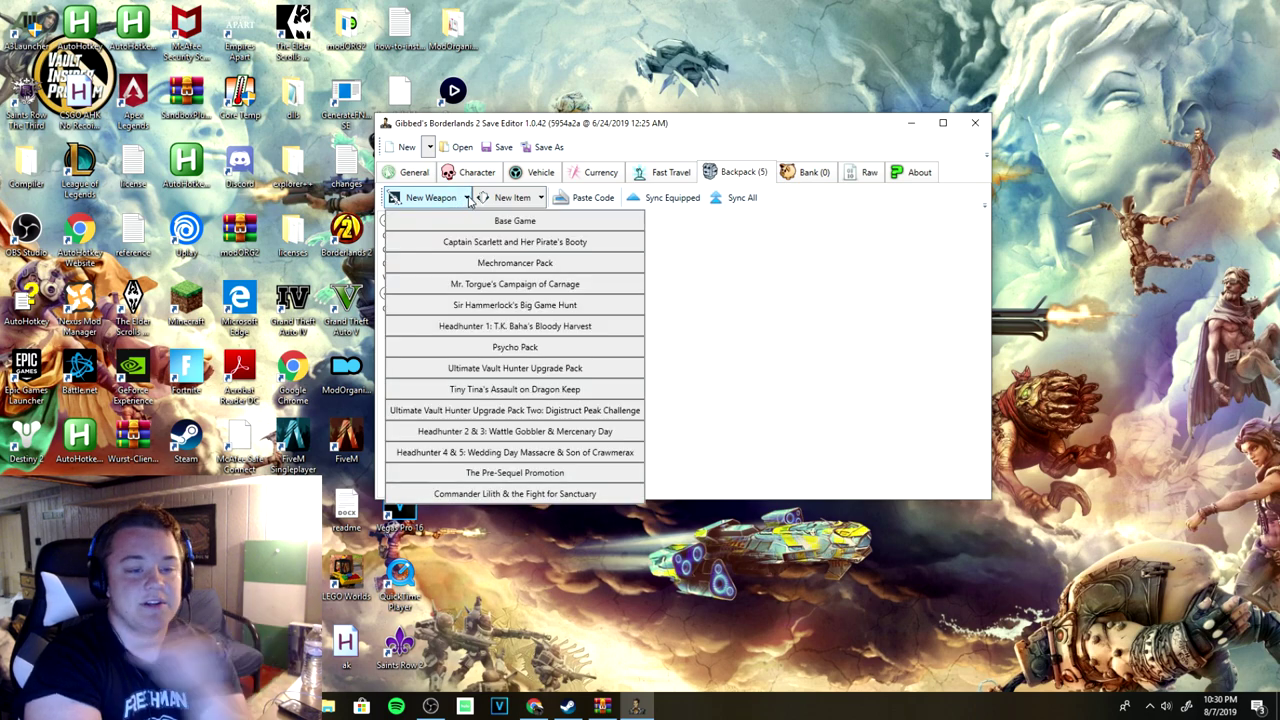
click(488, 222)
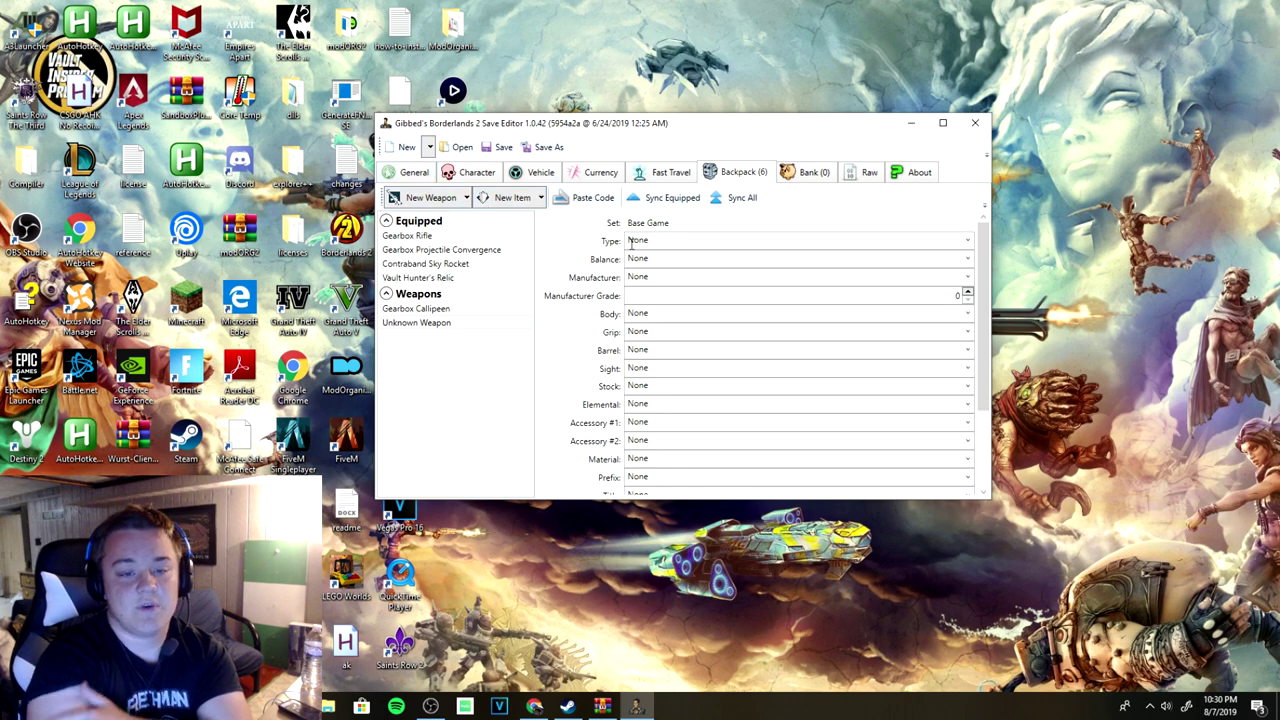
click(968, 241)
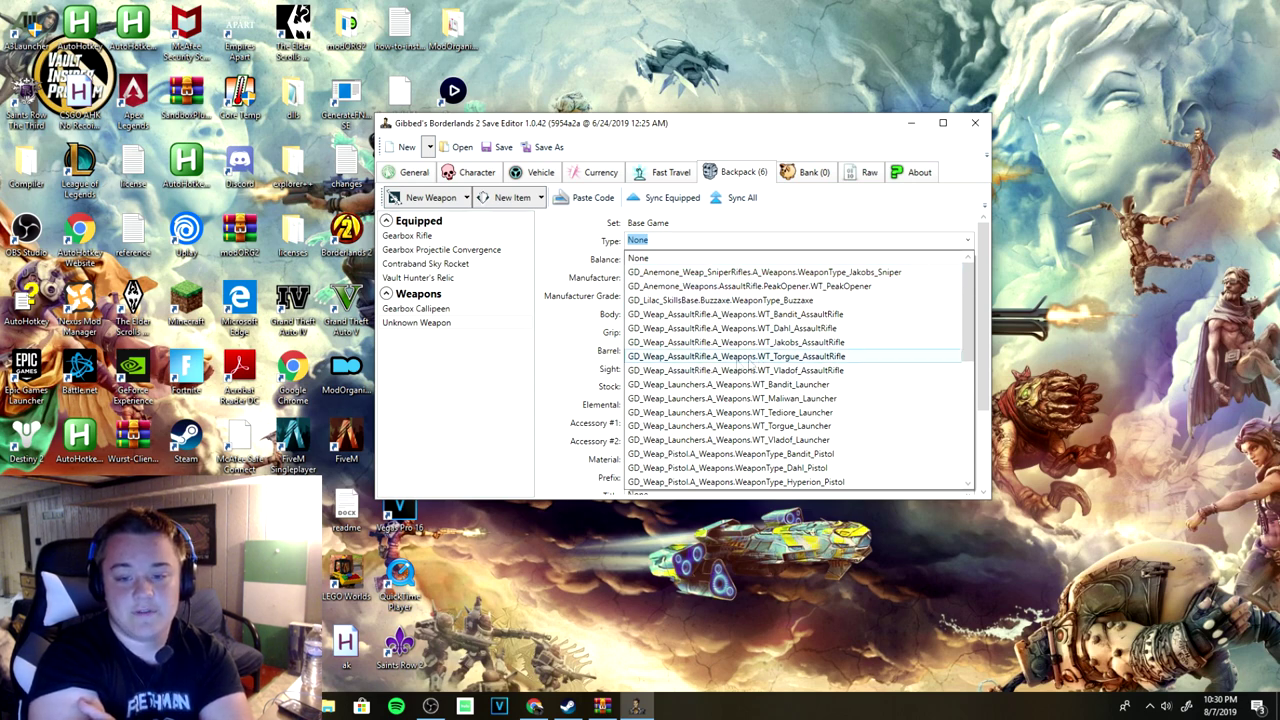
scroll(820, 315, down, 1)
click(801, 330)
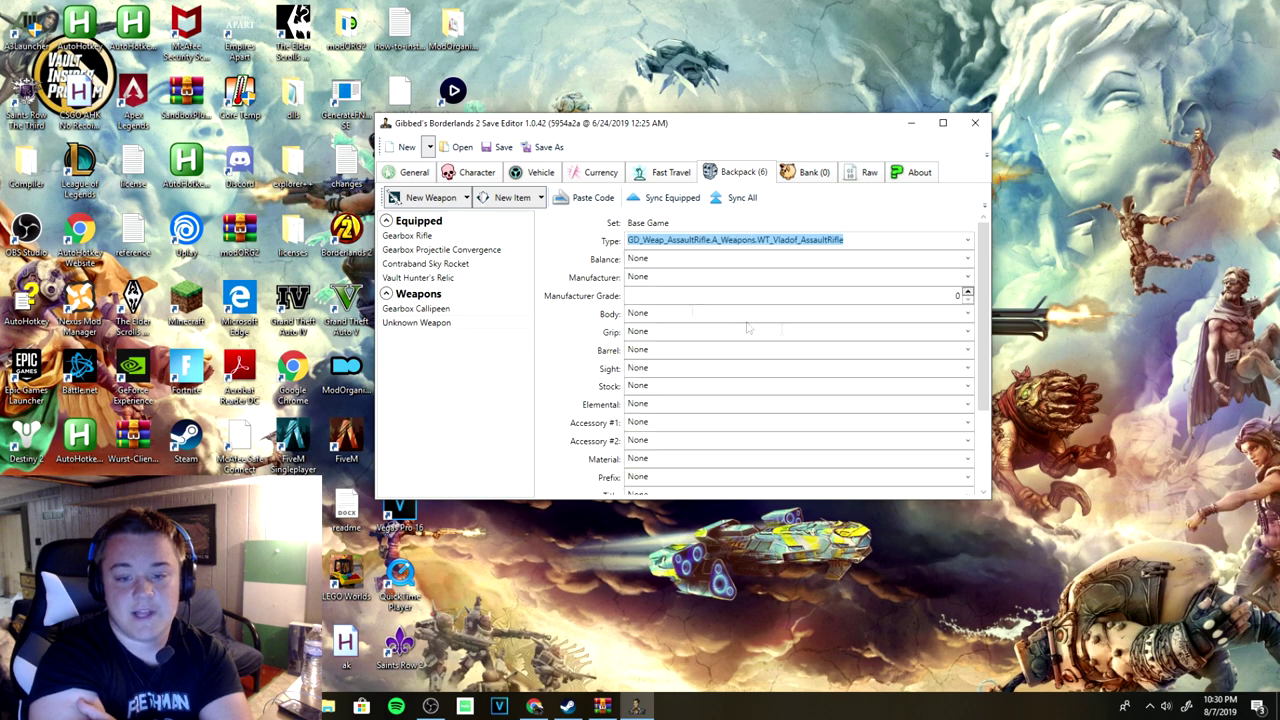
Set the new weapon's manufacturer grade to 80 and its balance to AR_Vladof_4_VeryRare
click(968, 259)
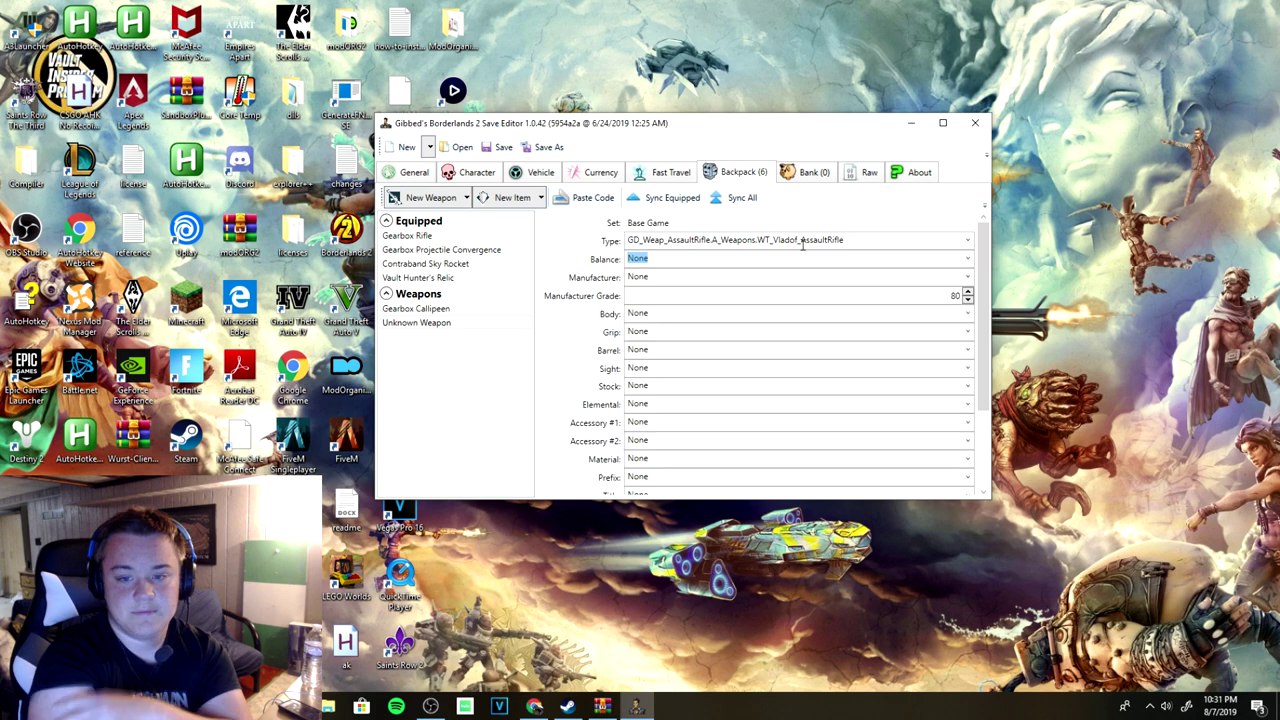
click(800, 258)
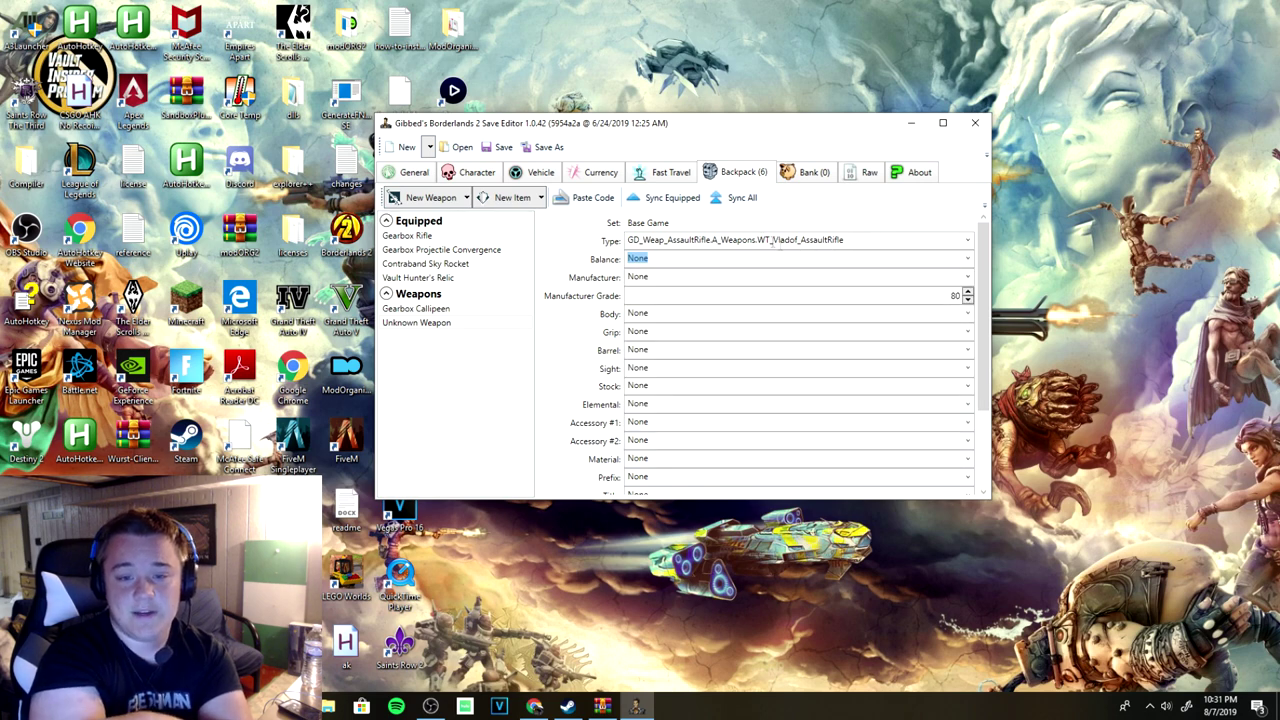
click(968, 258)
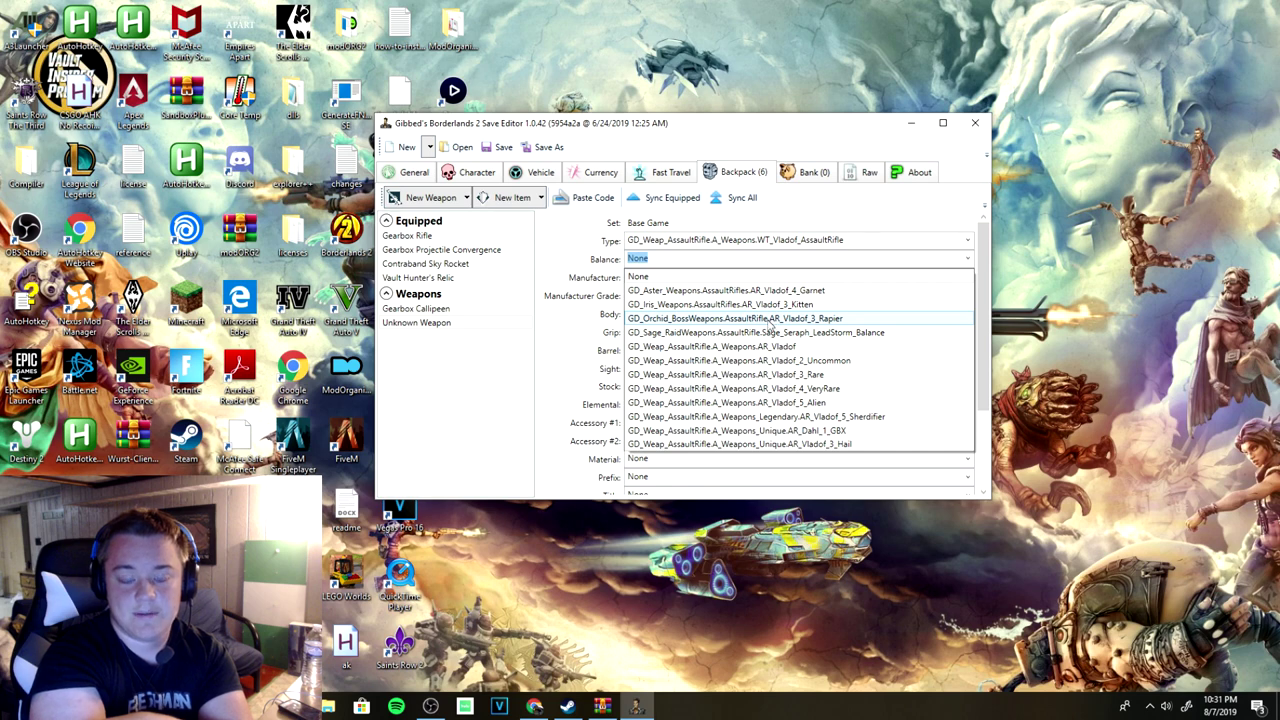
click(804, 333)
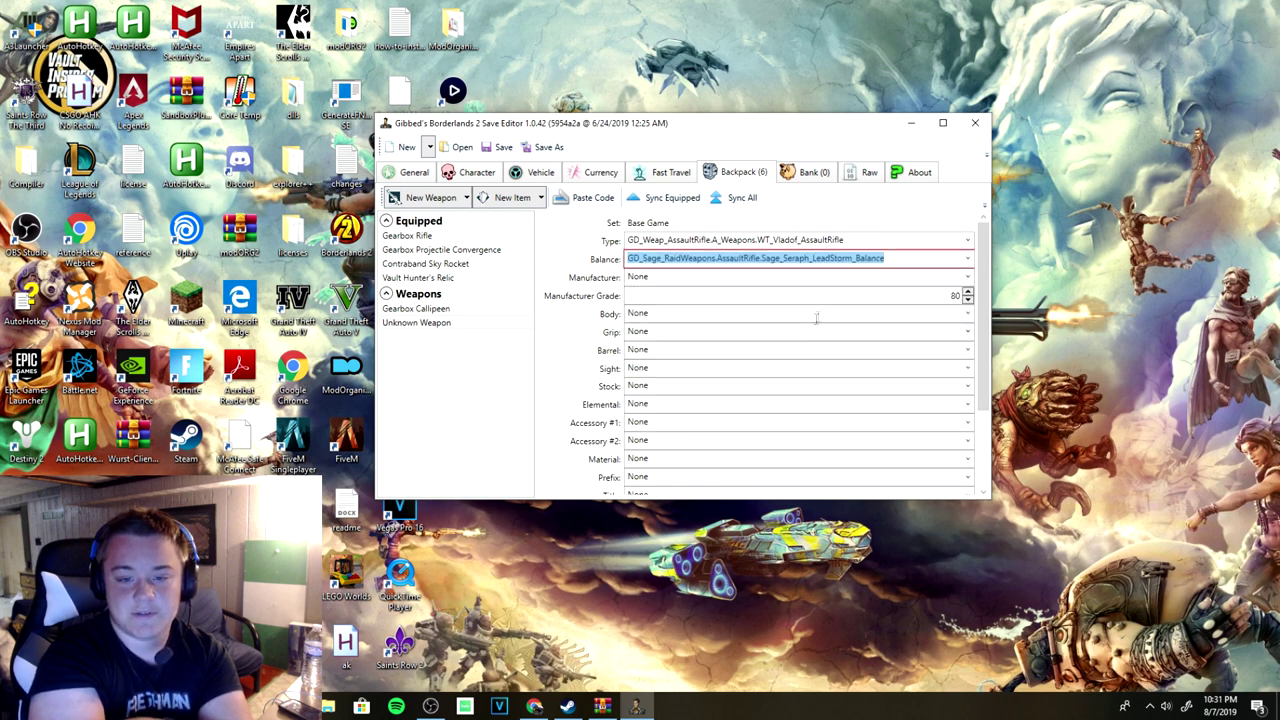
click(965, 261)
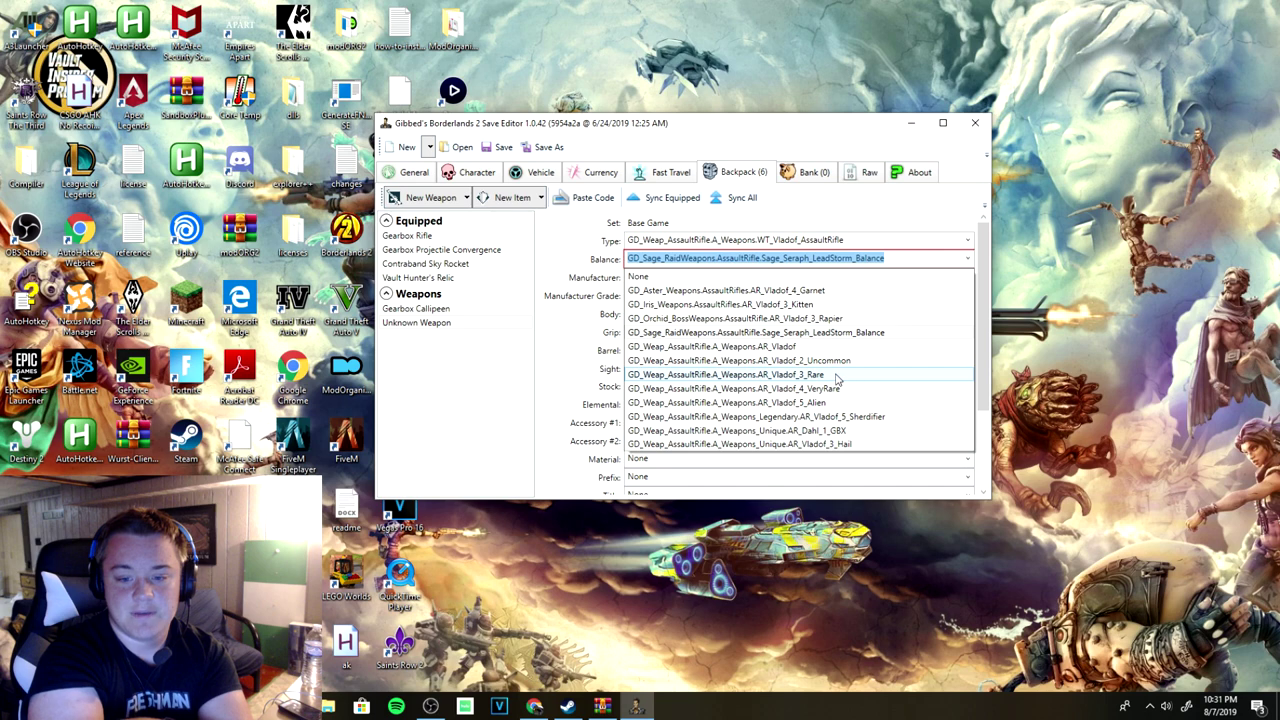
click(832, 389)
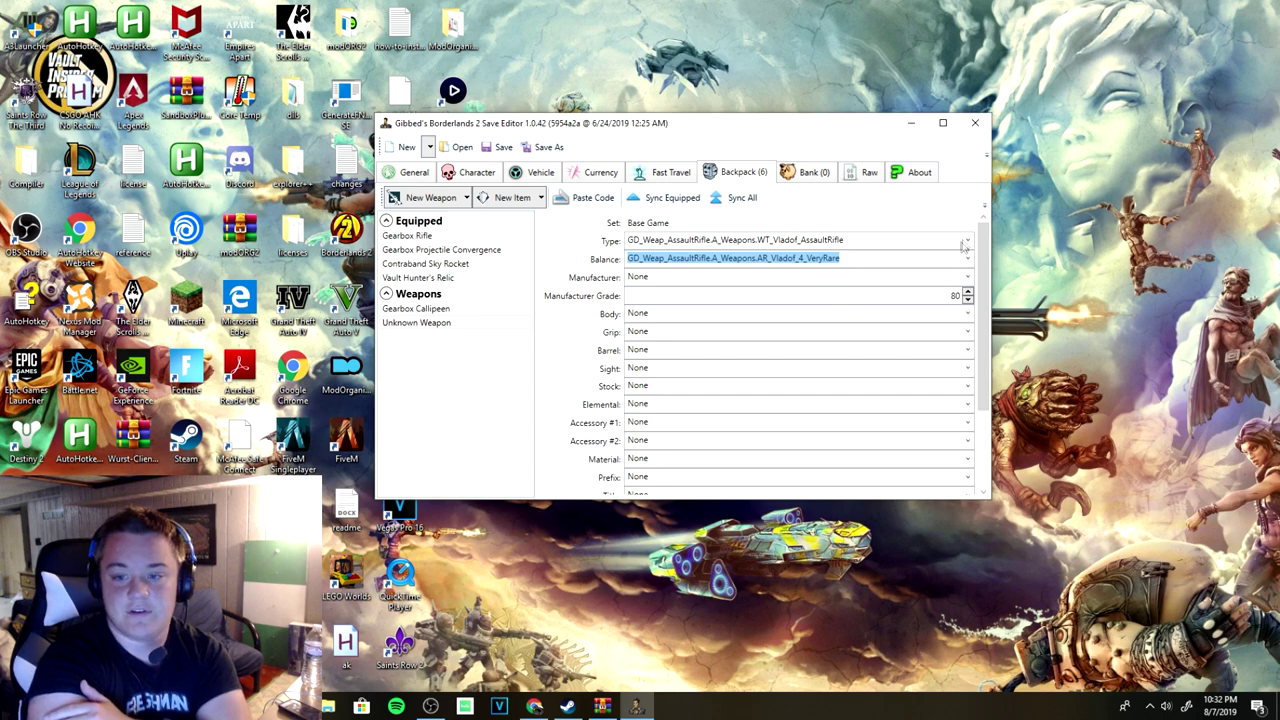
Set the new weapon's manufacturer to Vladof and its body to AR_Body_Vladof_4
click(967, 277)
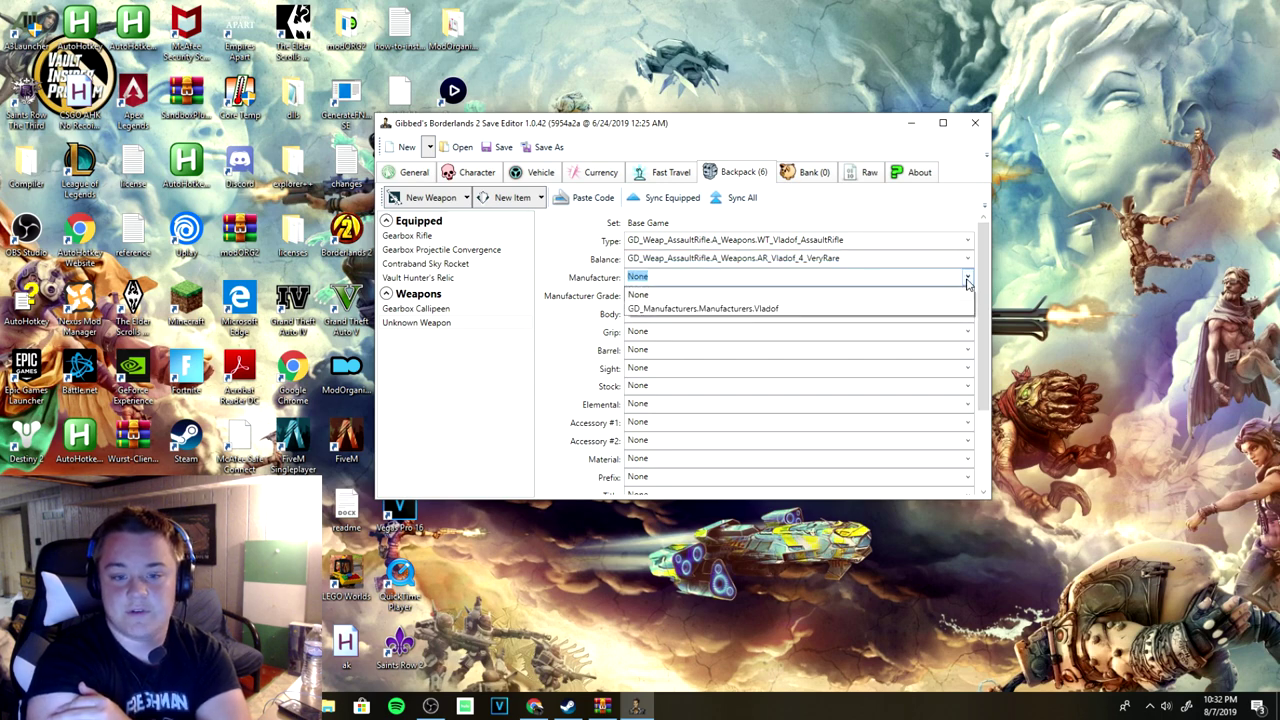
click(927, 310)
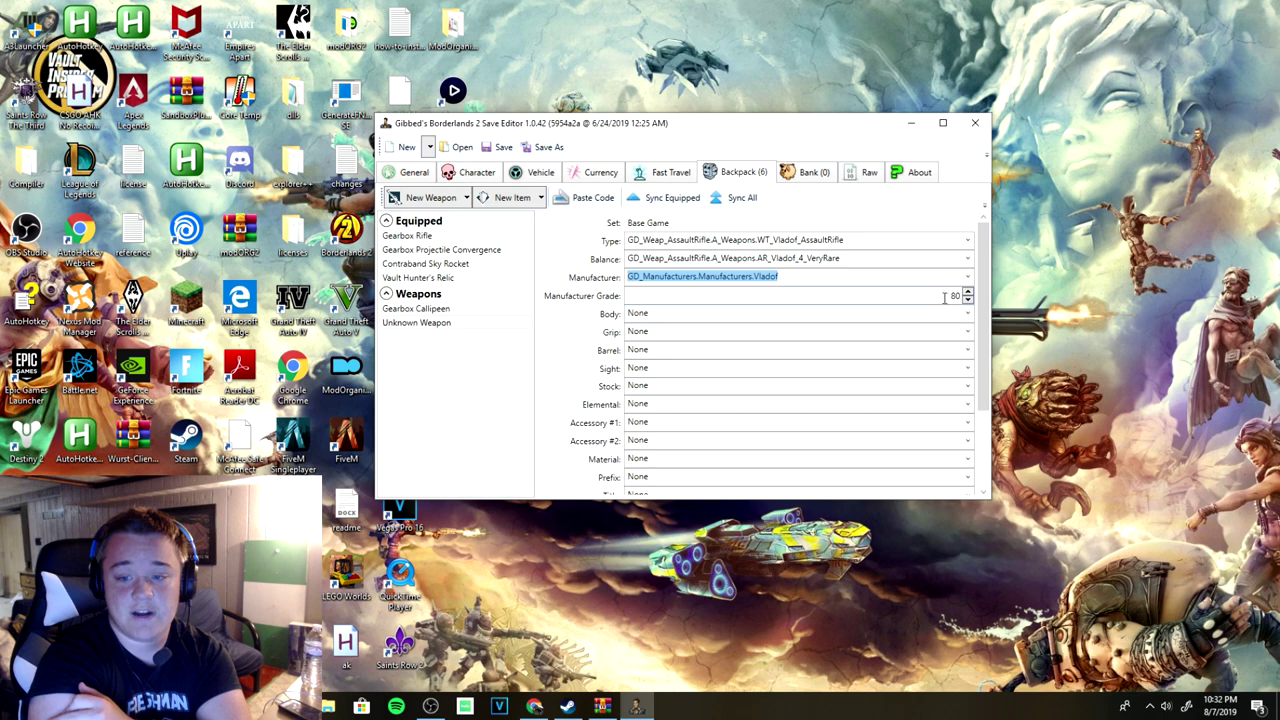
click(967, 313)
click(865, 344)
Give the new weapon the AR_Grip_Vladof grip and the AR_Barrel_Vladof_Minigun barrel
click(958, 330)
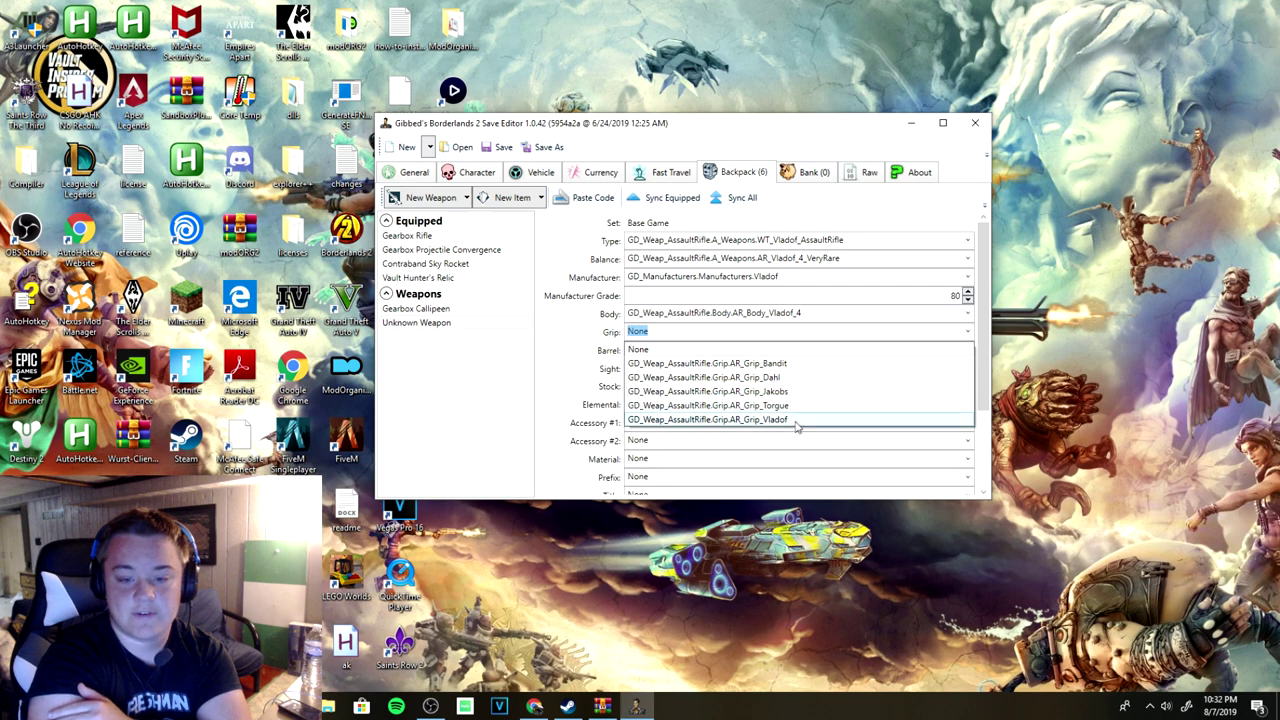
click(797, 421)
click(967, 350)
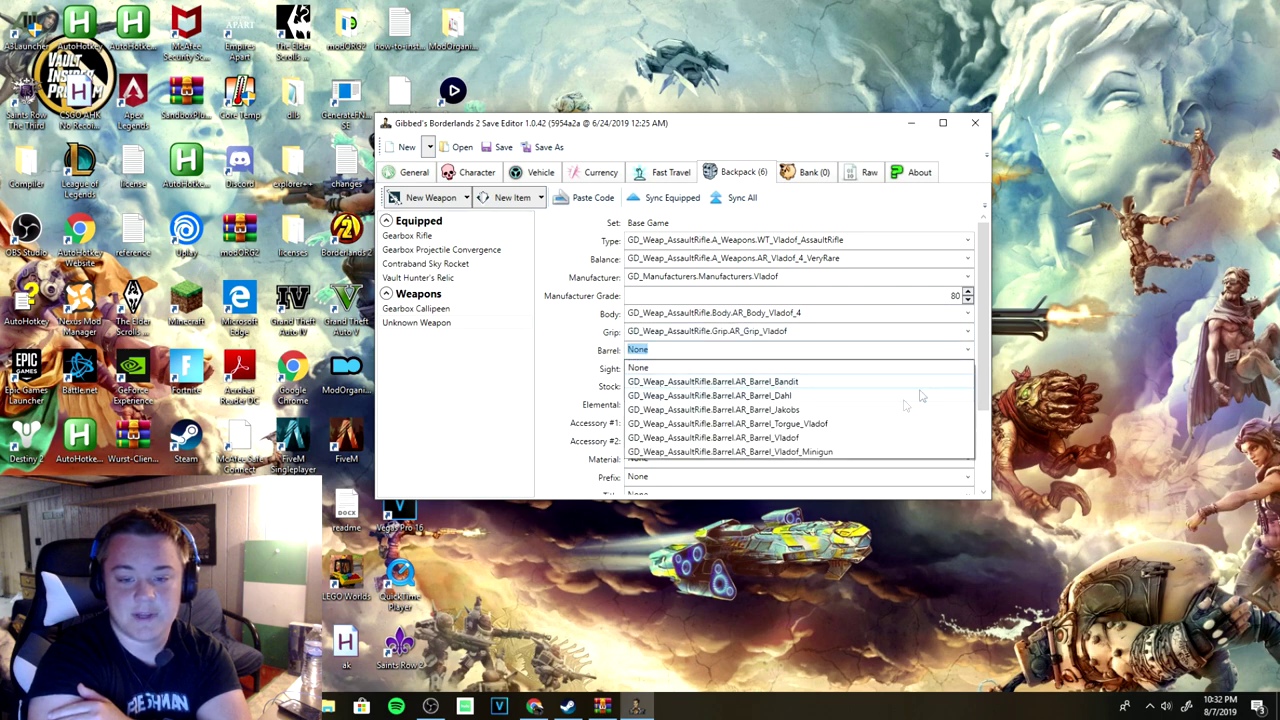
click(808, 452)
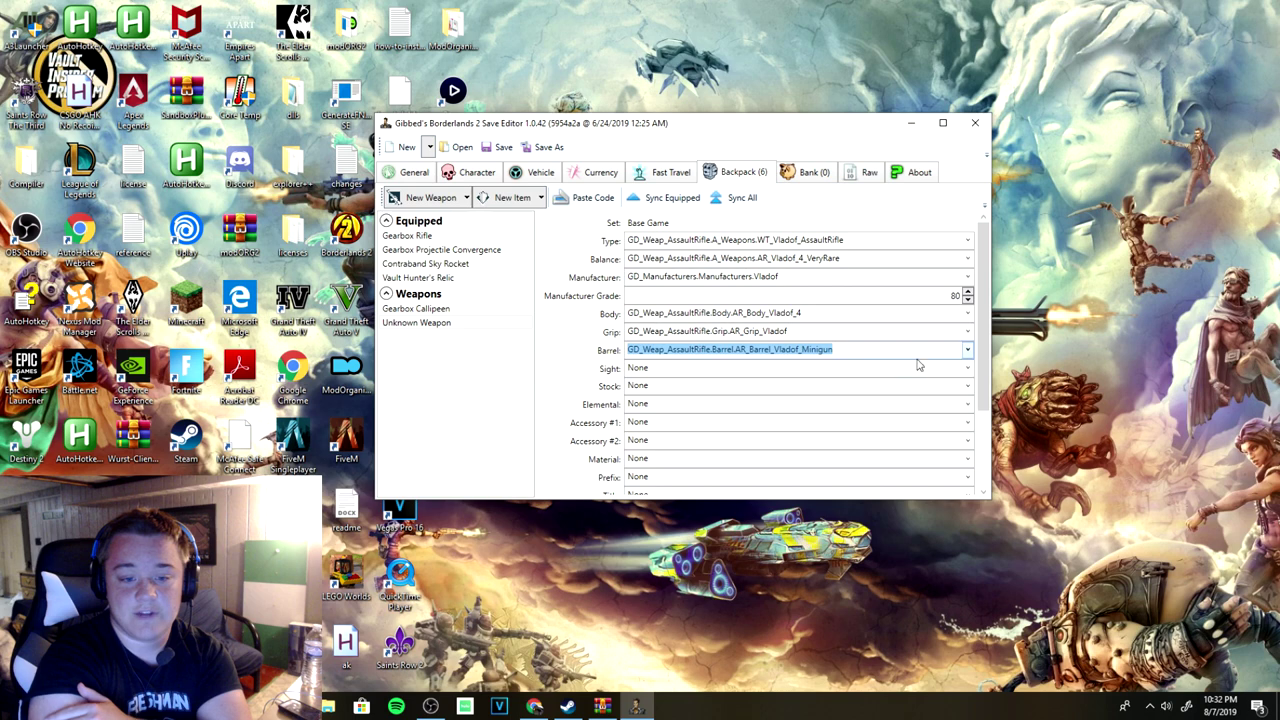
Give the new weapon the AR_Sight_Vladof sight and the AR_Stock_Vladof stock
click(966, 367)
click(800, 460)
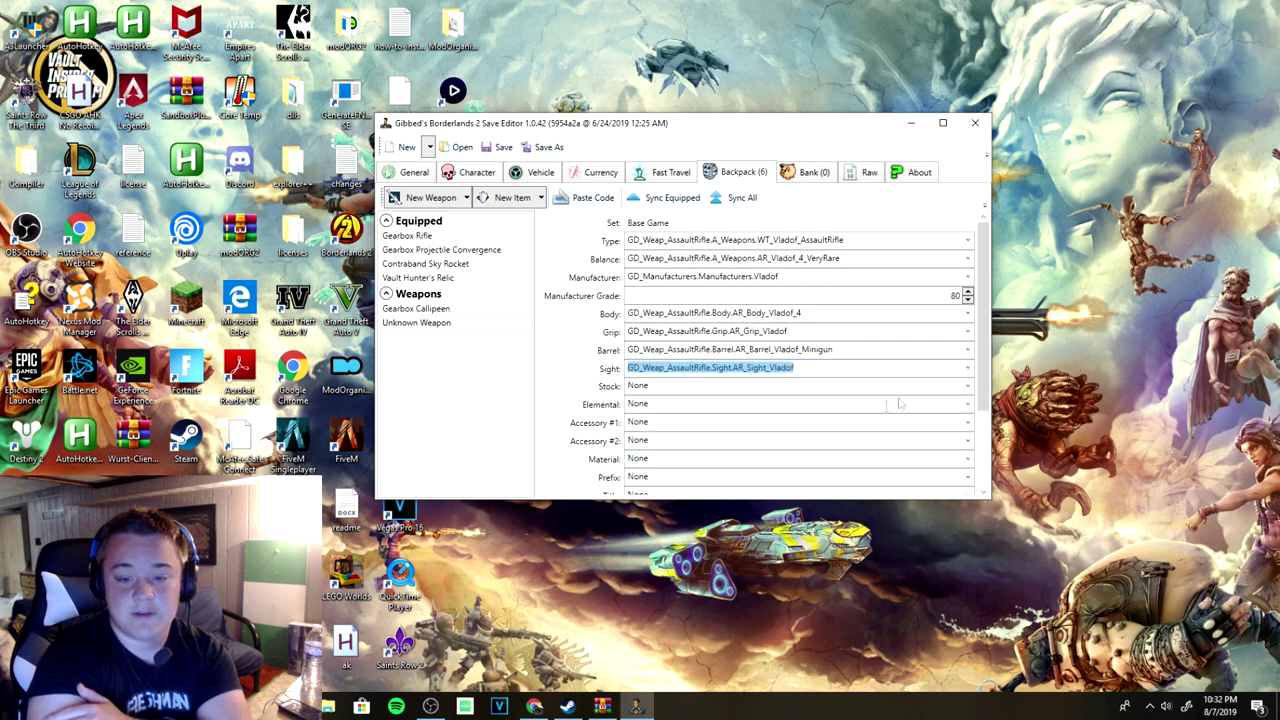
click(967, 387)
click(794, 472)
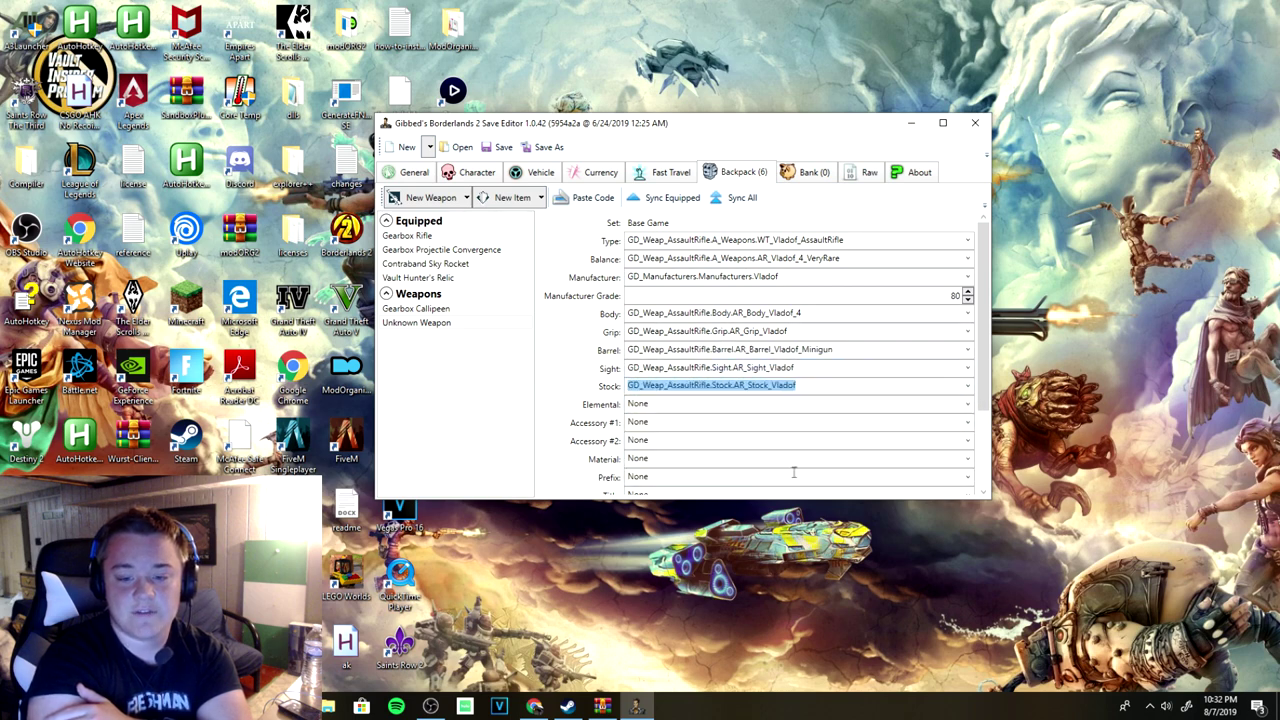
Set the new weapon's elemental part to AR_Elemental_Fire and its first accessory to AR_Accessory_Box_BulletSpeed
click(968, 402)
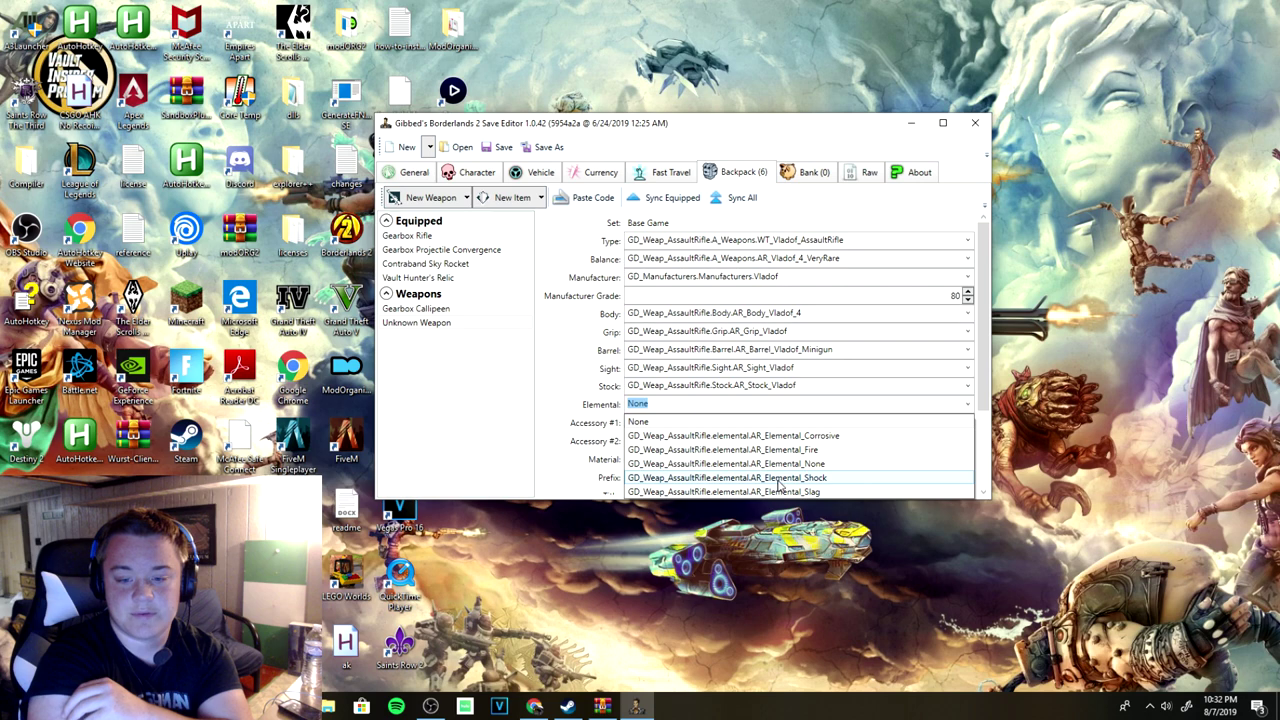
click(782, 450)
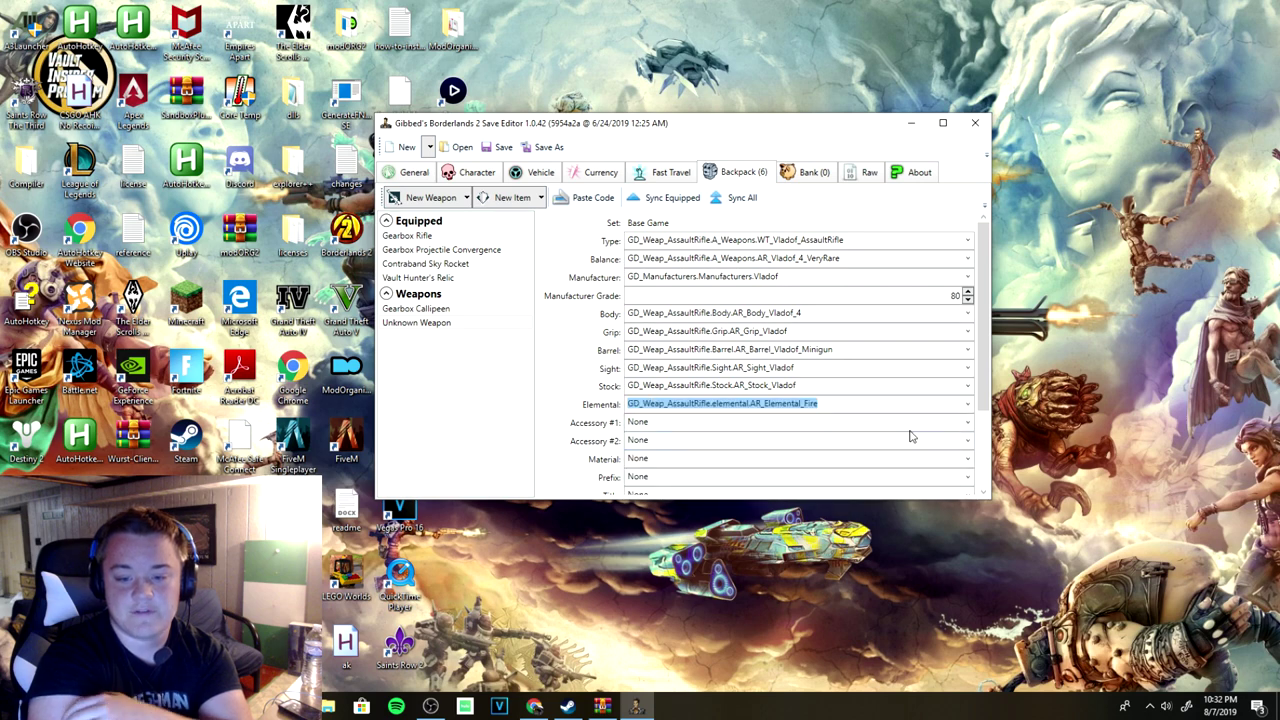
click(968, 422)
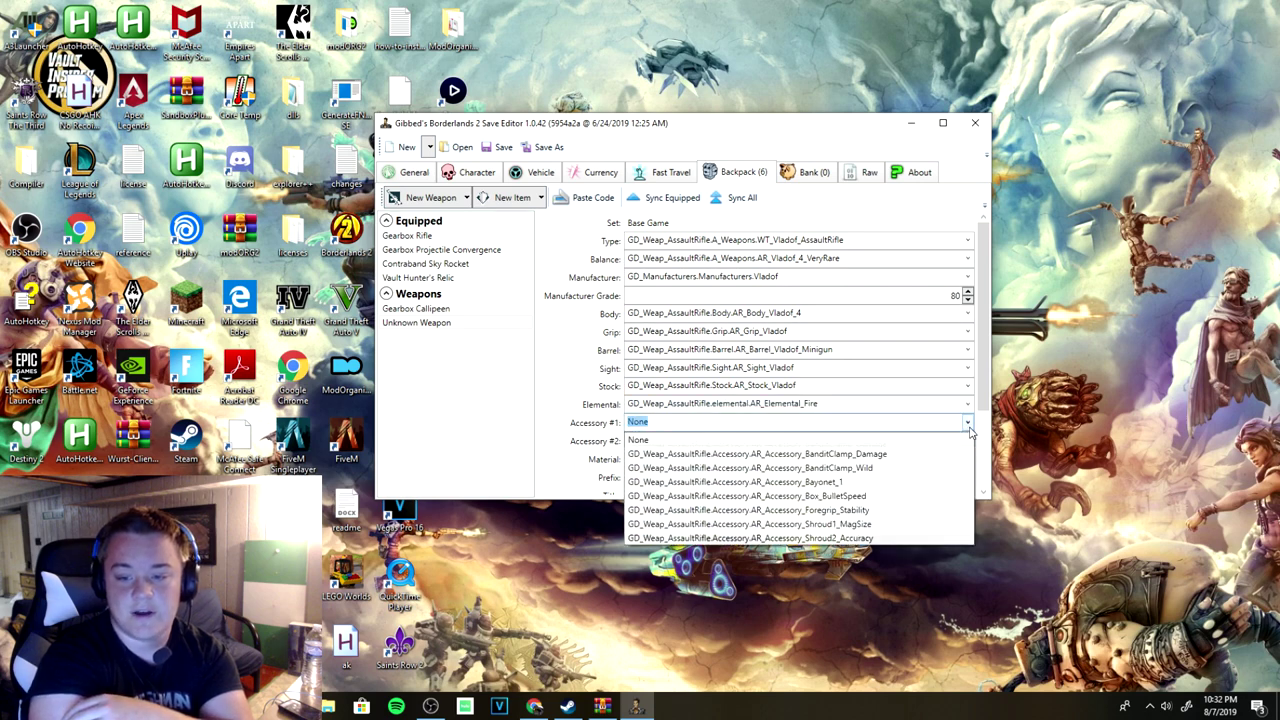
click(858, 497)
Keep the second accessory at None and set the new weapon's material to Mat_Vladof_4
click(966, 441)
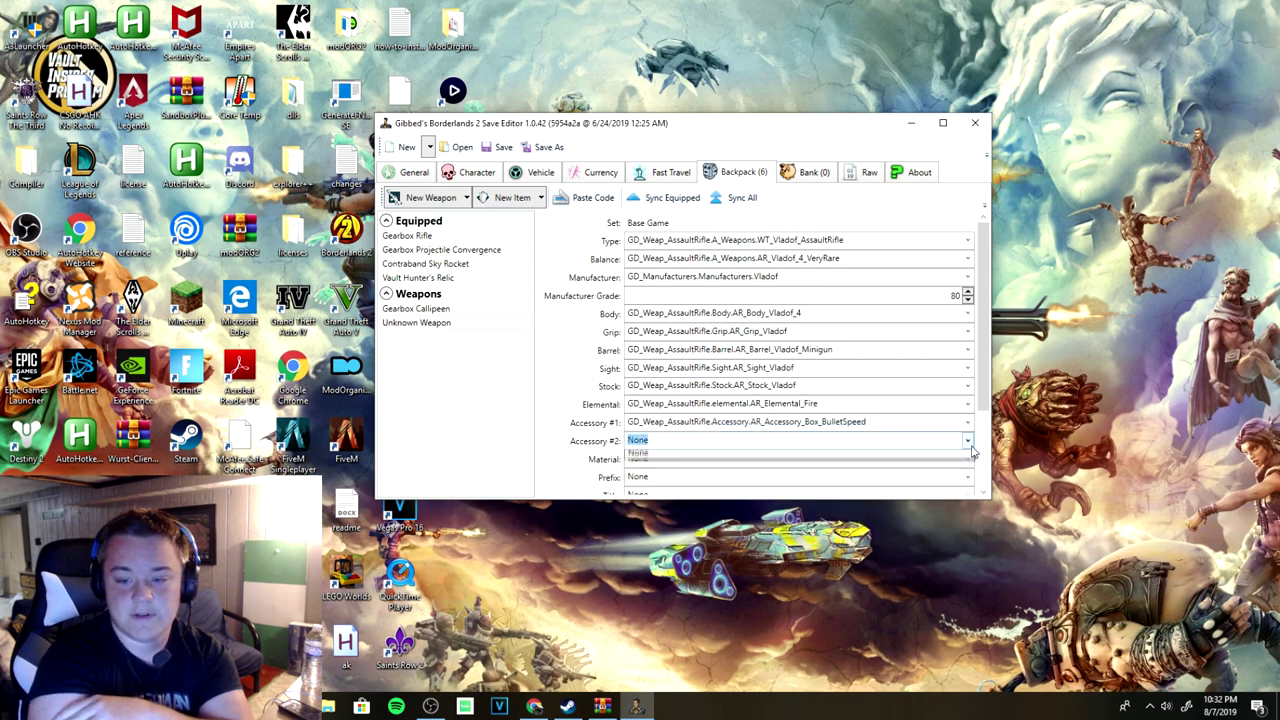
click(885, 459)
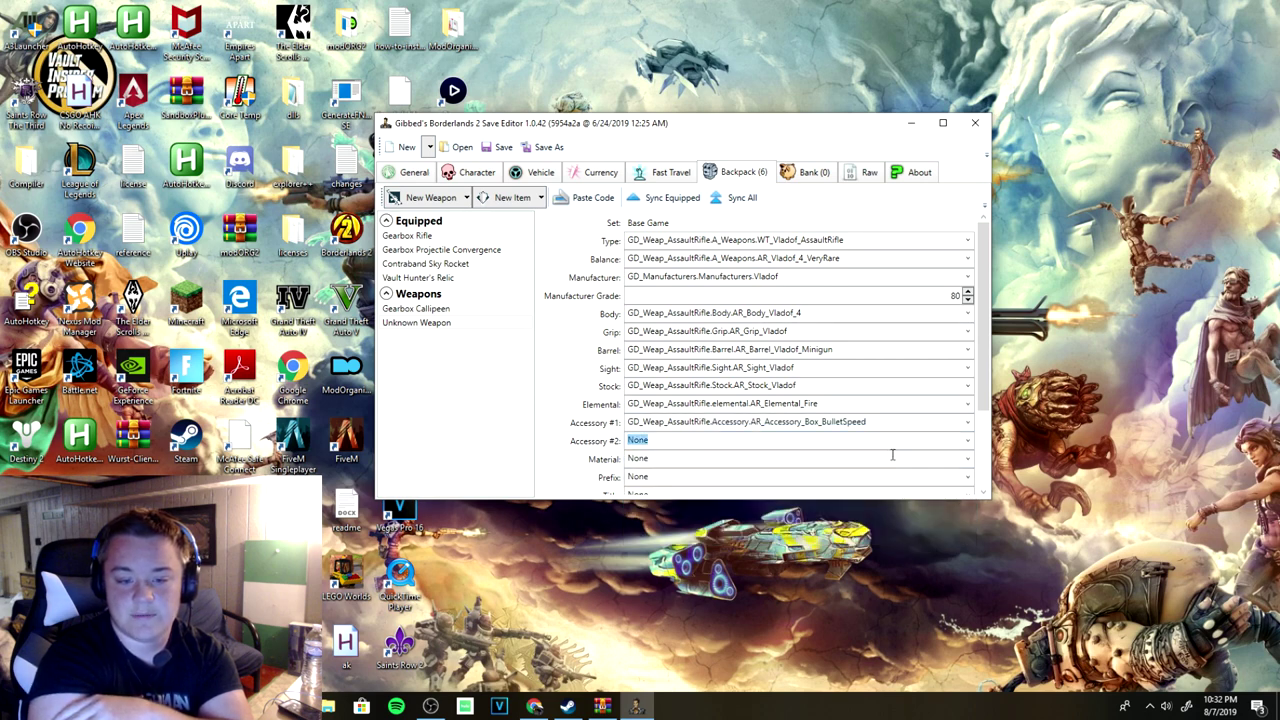
click(955, 459)
click(860, 487)
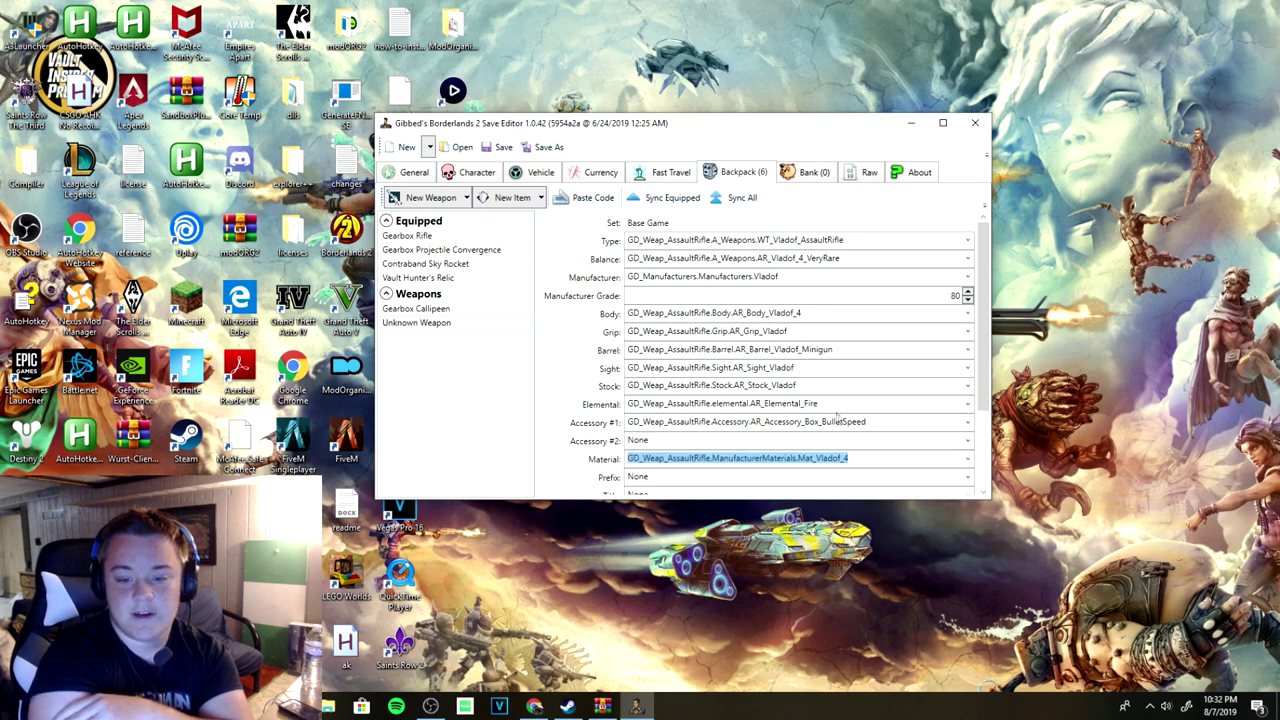
Check the prefix and title options available for the new weapon
scroll(832, 410, down, 3)
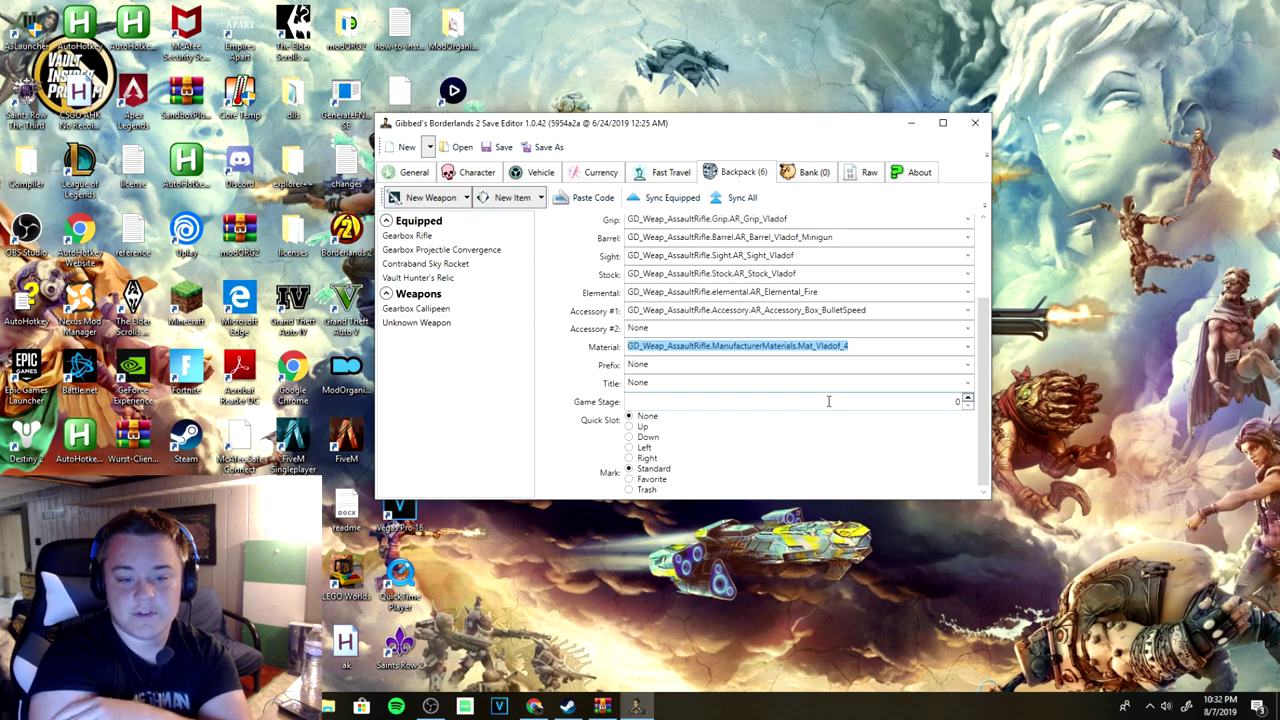
click(968, 364)
click(967, 365)
click(968, 383)
click(968, 383)
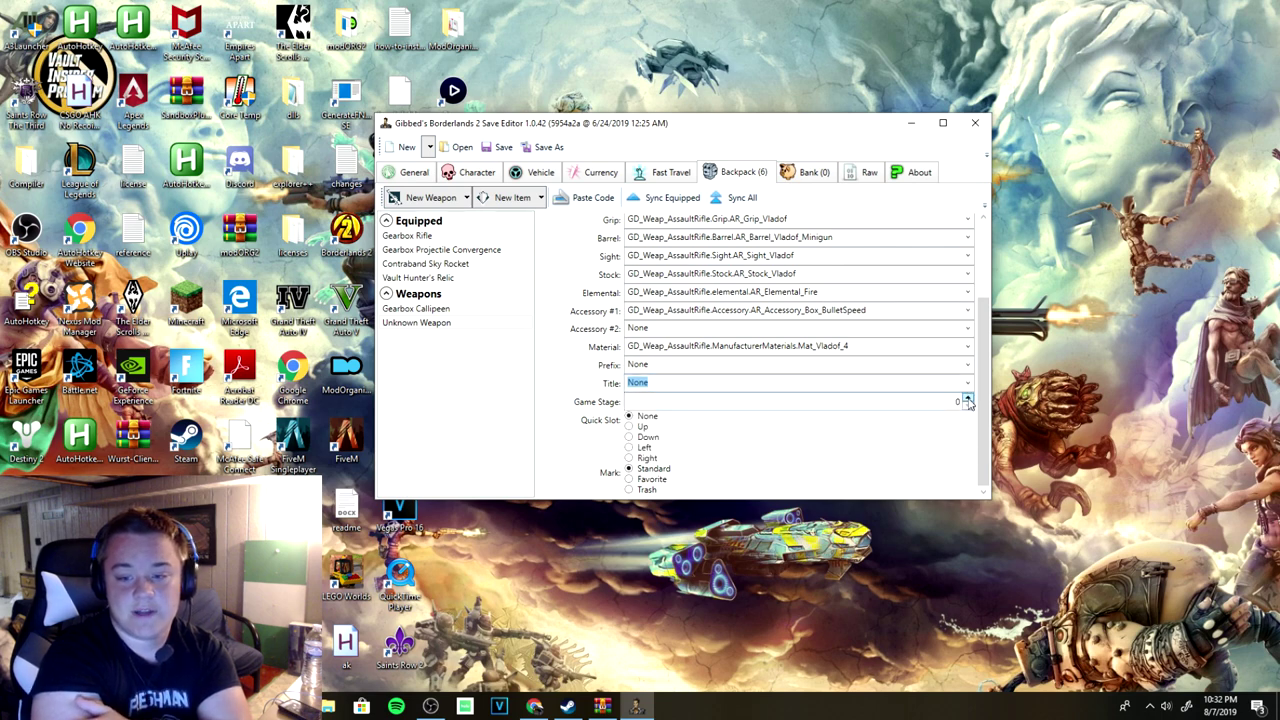
Set the new weapon's game stage to 76
click(968, 399)
text(80)
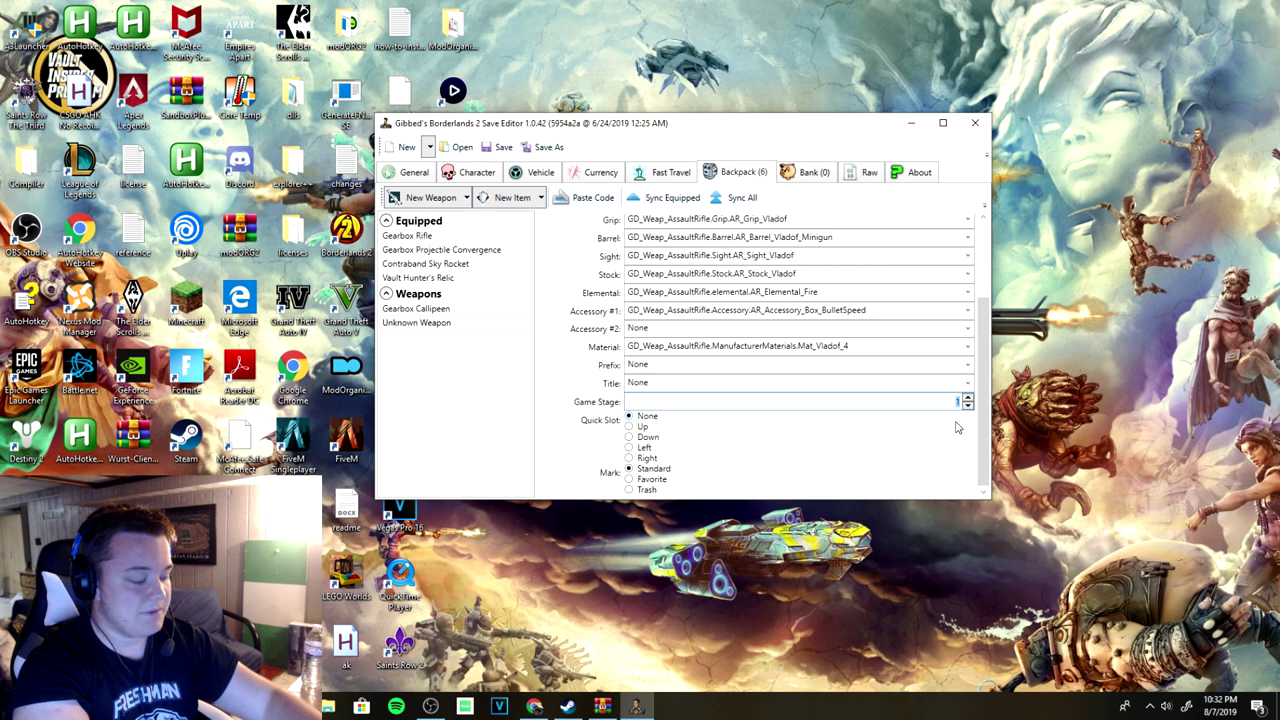
key(BackSpace)
key(BackSpace)
text(76)
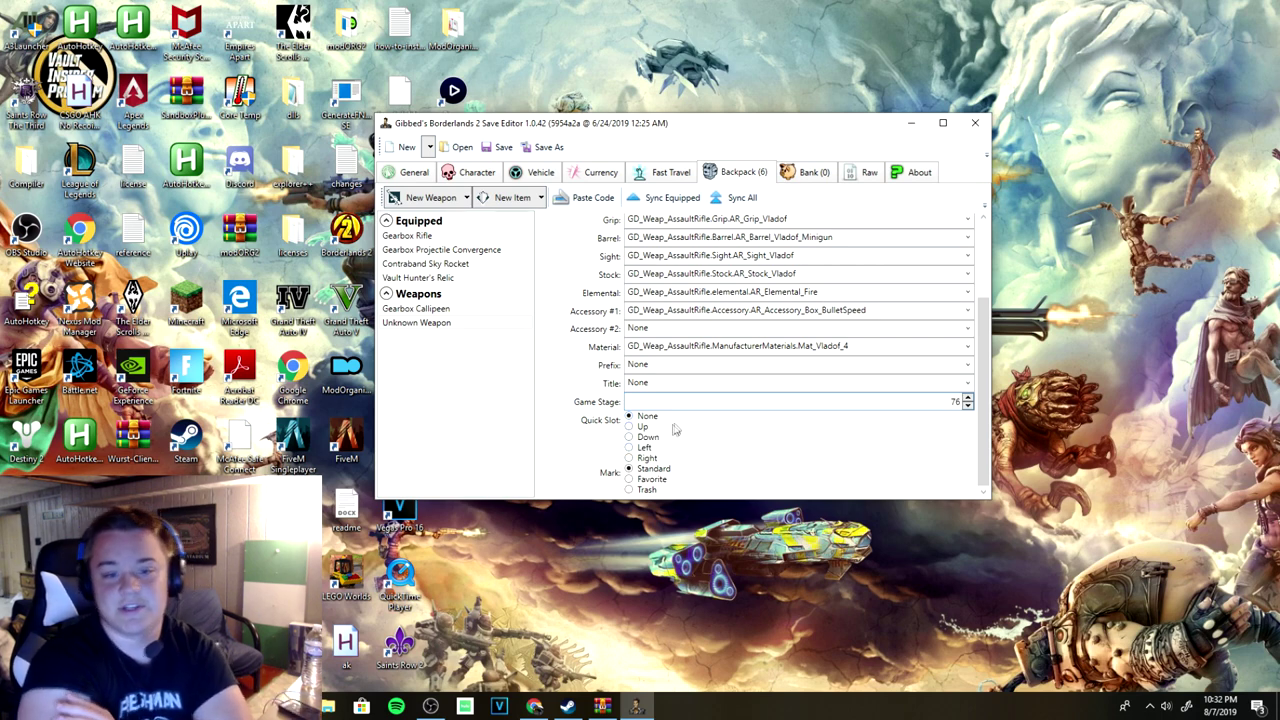
Set the new weapon's game stage to 80 and manufacturer grade to 90, with quick slot Up and the Favorite mark
scroll(697, 402, up, 2)
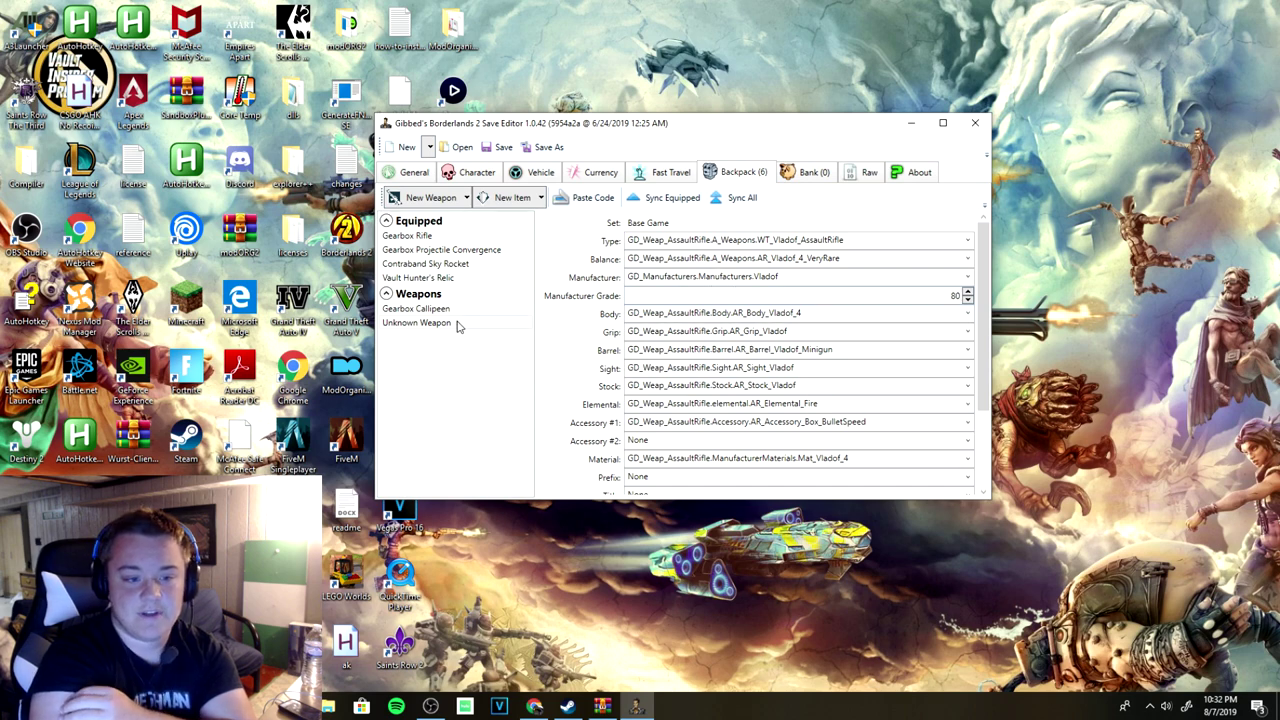
scroll(700, 280, down, 2)
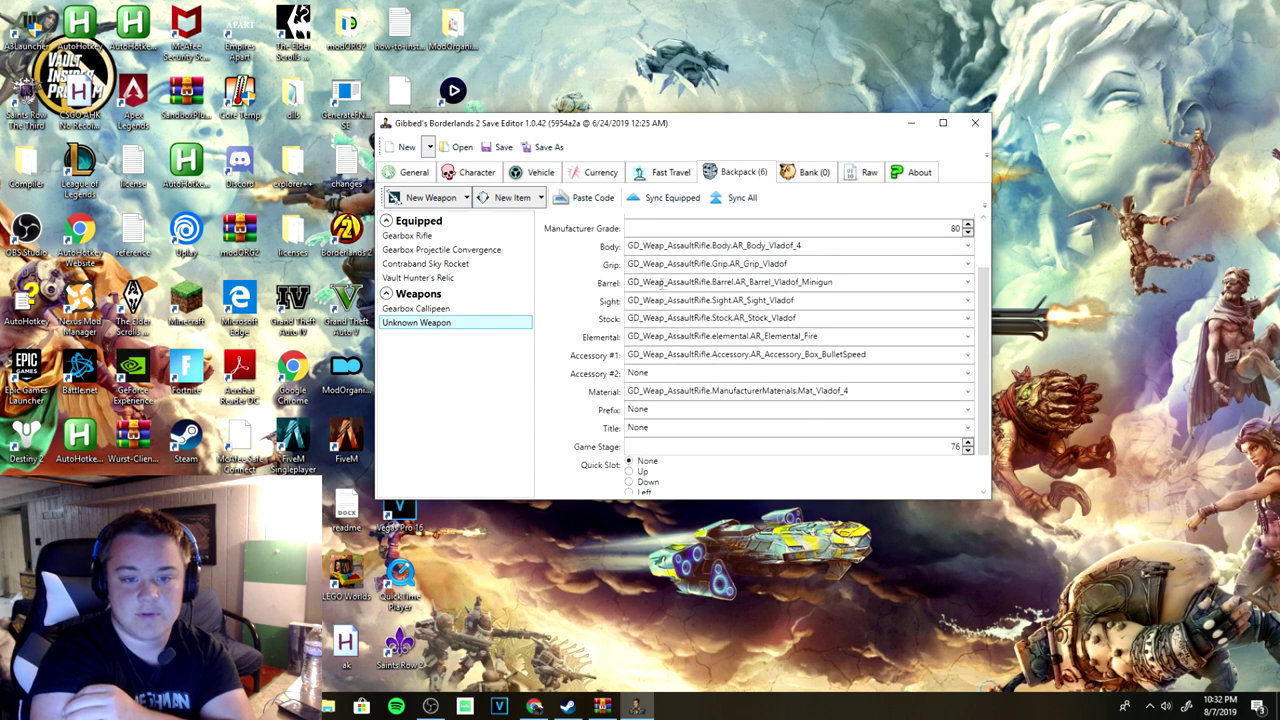
scroll(760, 290, down, 1)
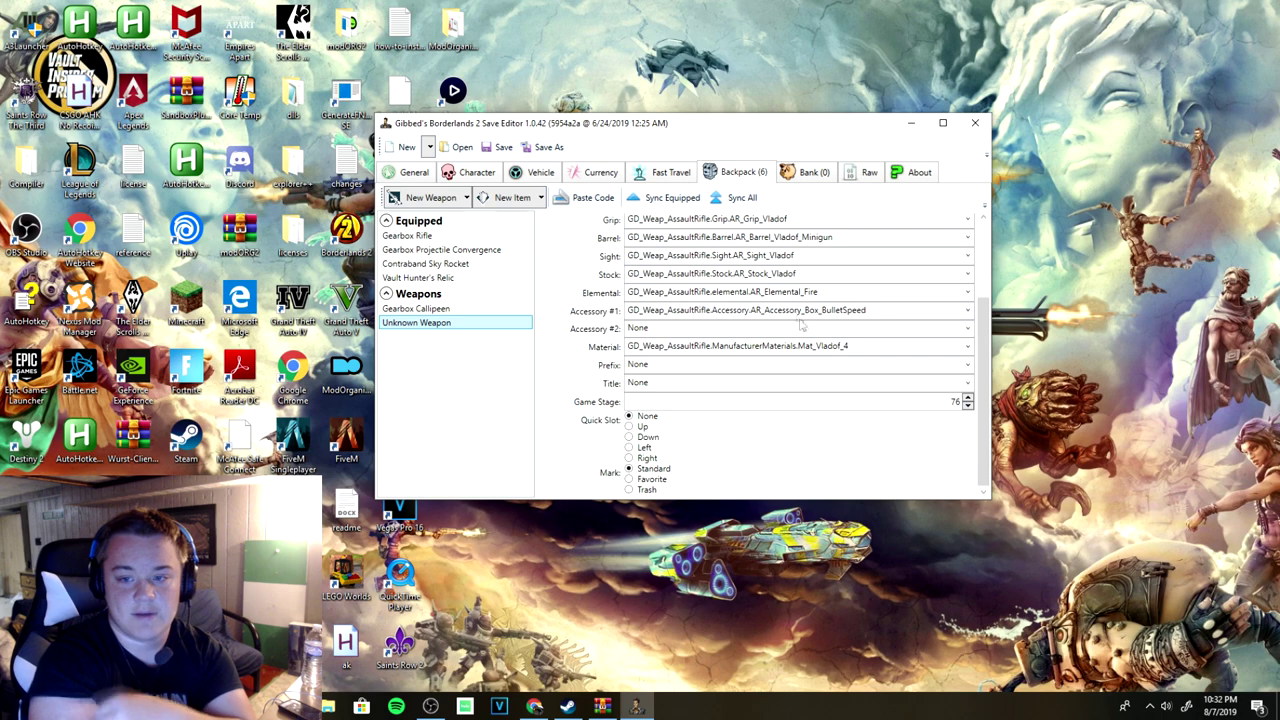
click(771, 404)
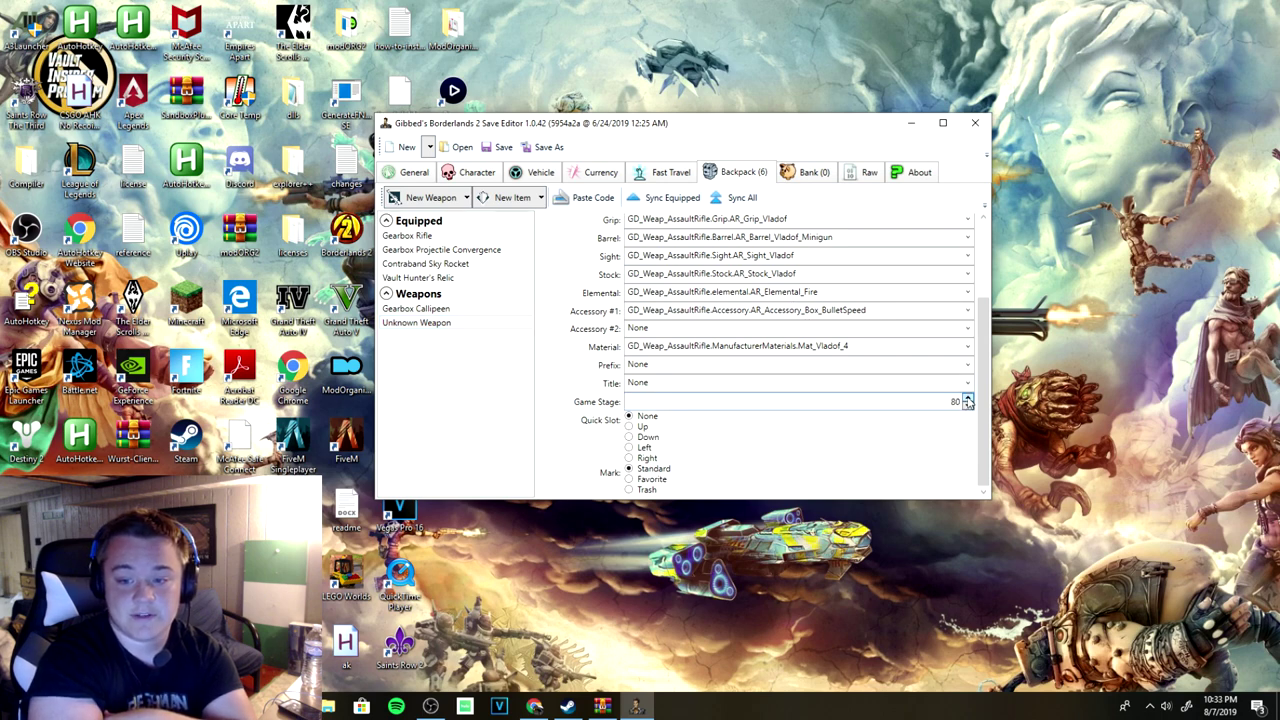
click(630, 428)
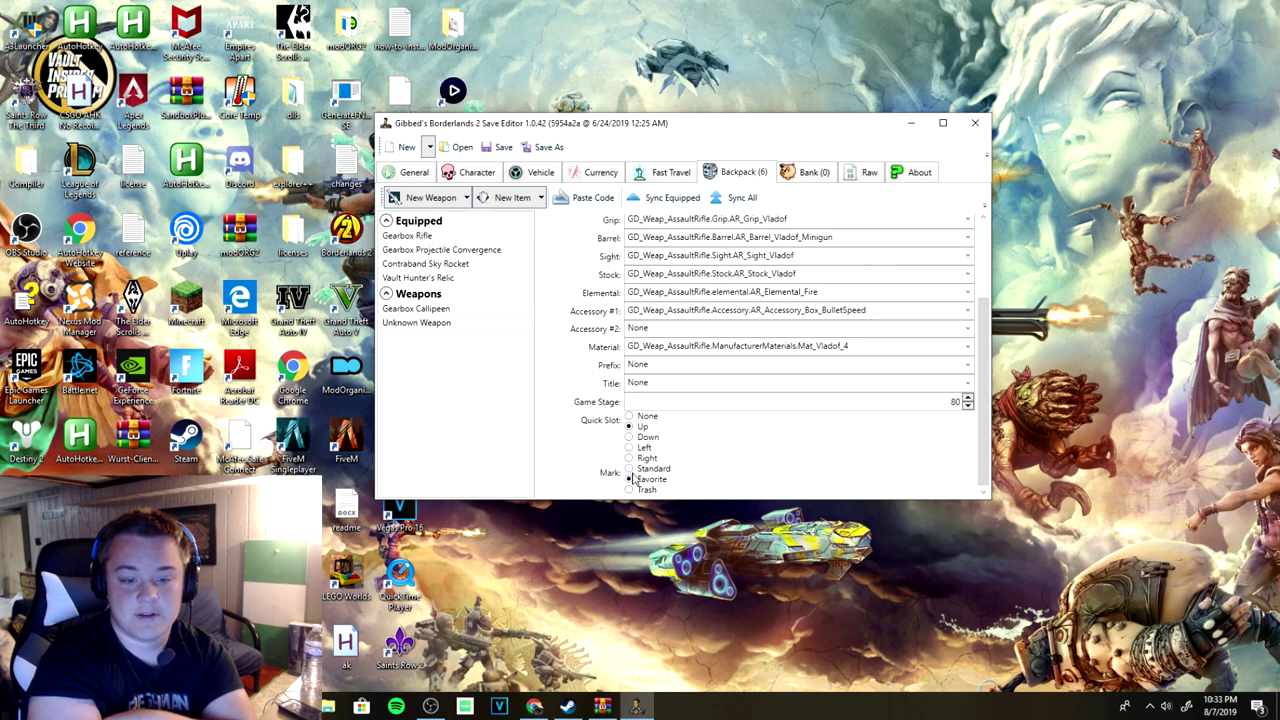
scroll(688, 367, up, 3)
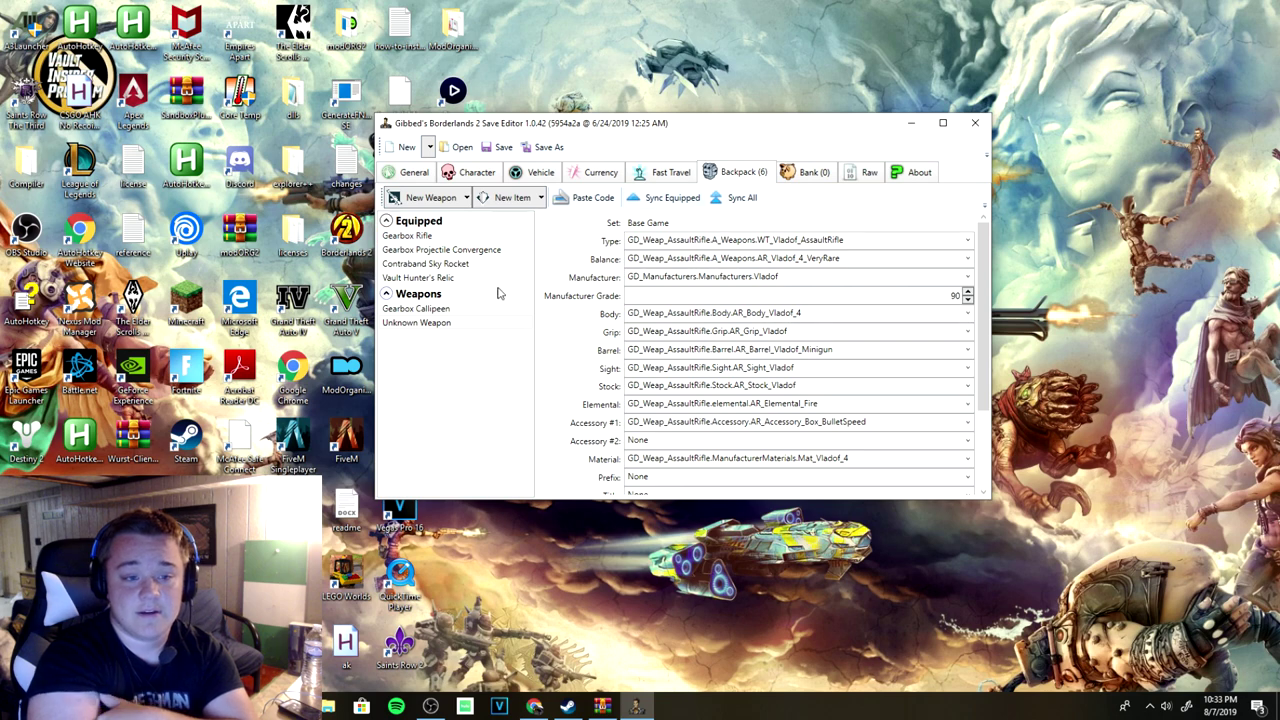
Add a new Base Game item to the backpack and filter its type to Class Mods
click(540, 198)
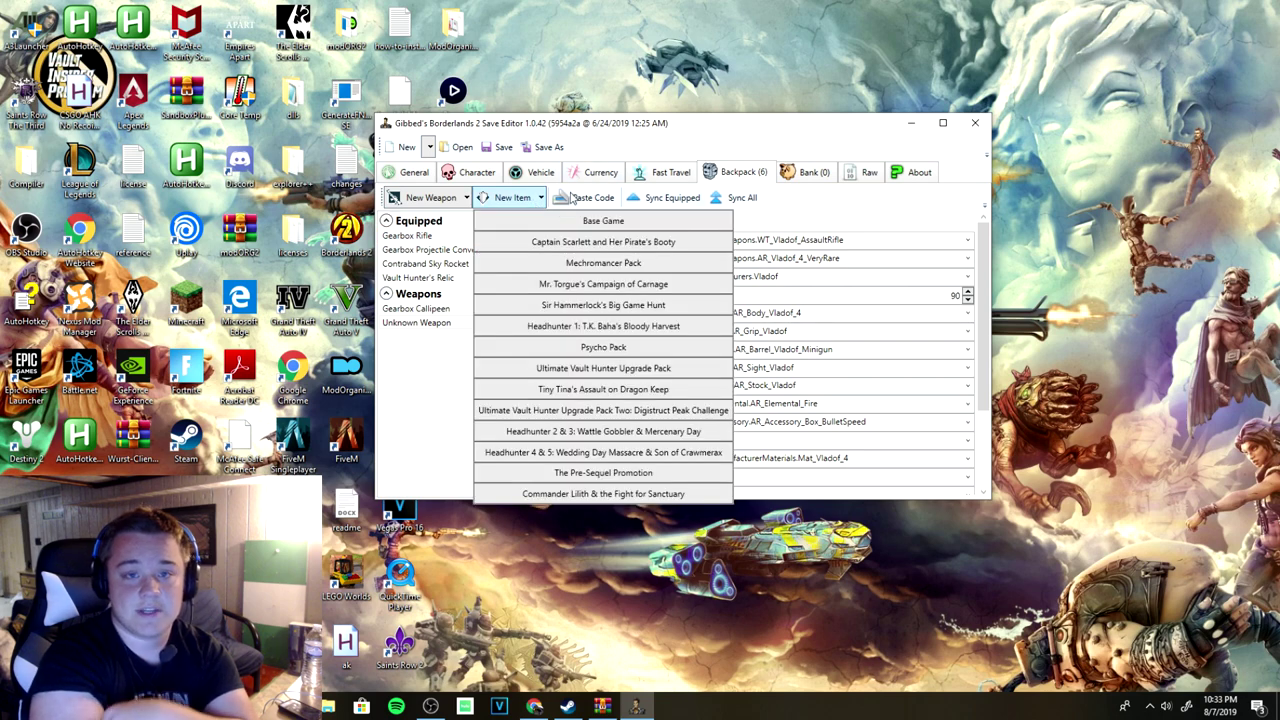
click(641, 224)
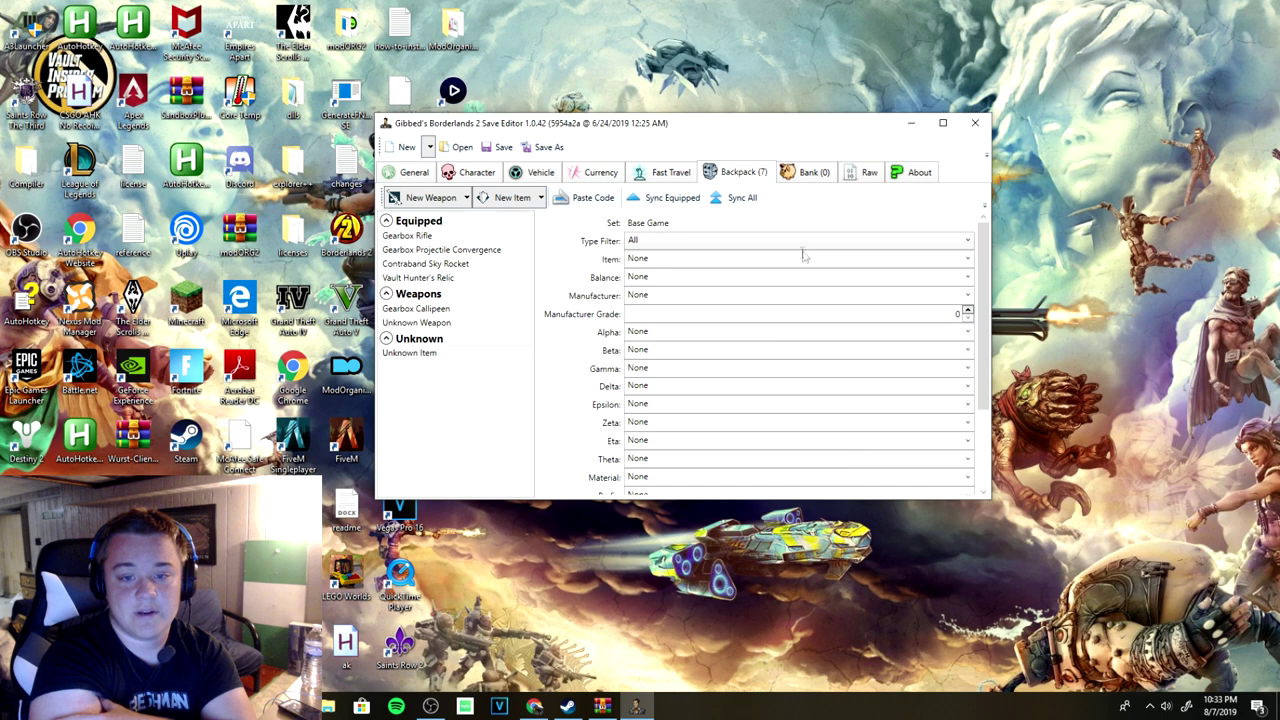
click(818, 245)
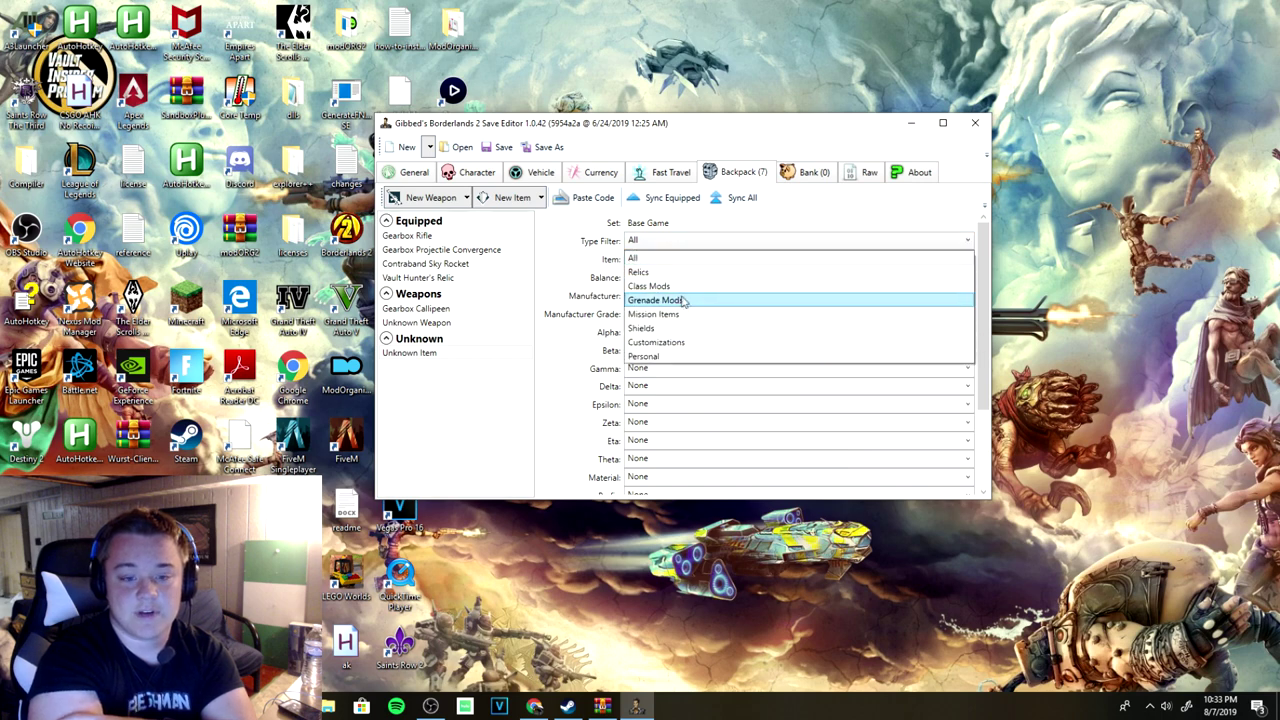
click(680, 287)
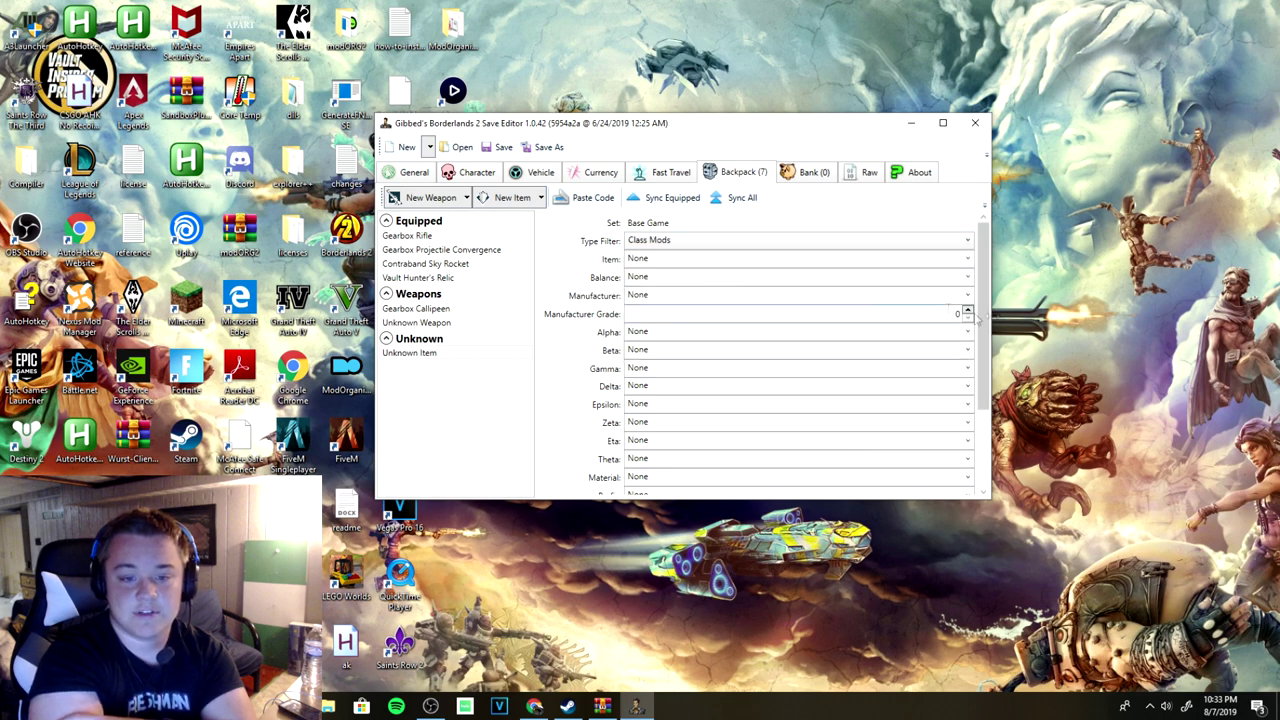
Set the new class mod's item to ClassMod_Siren_Z_LegendarySiren
click(966, 259)
scroll(768, 340, down, 12)
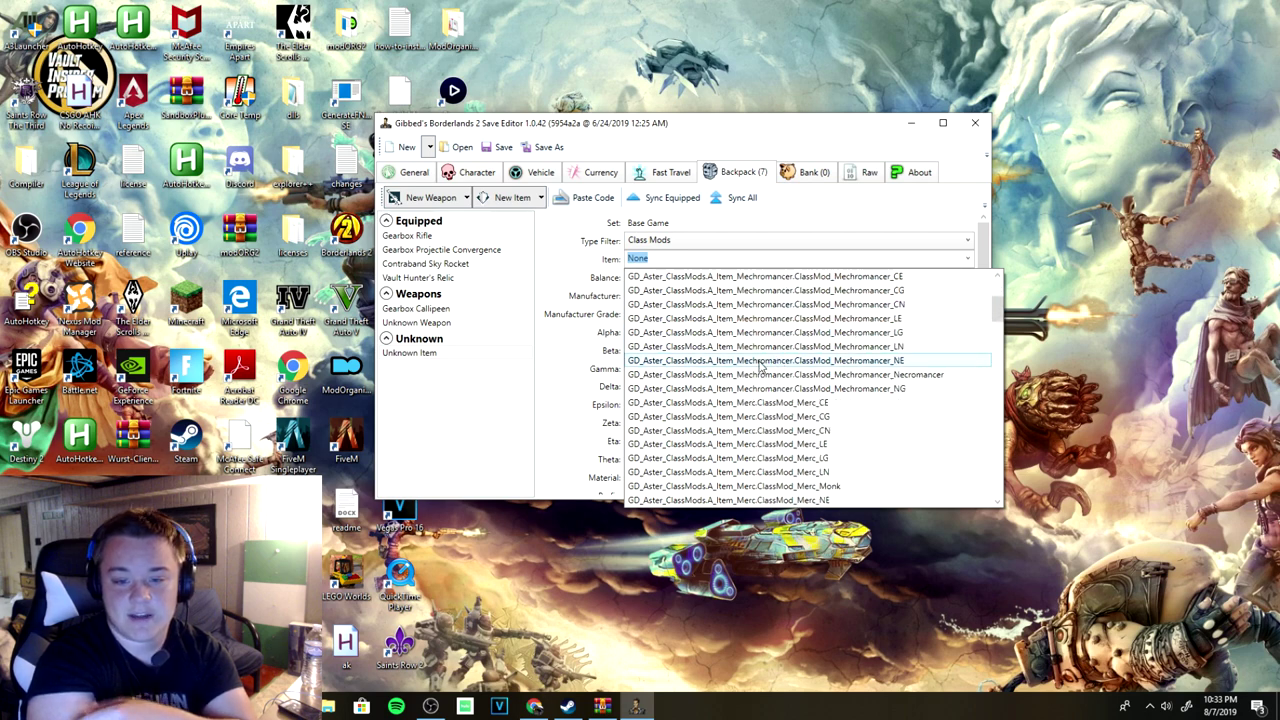
scroll(760, 368, up, 2)
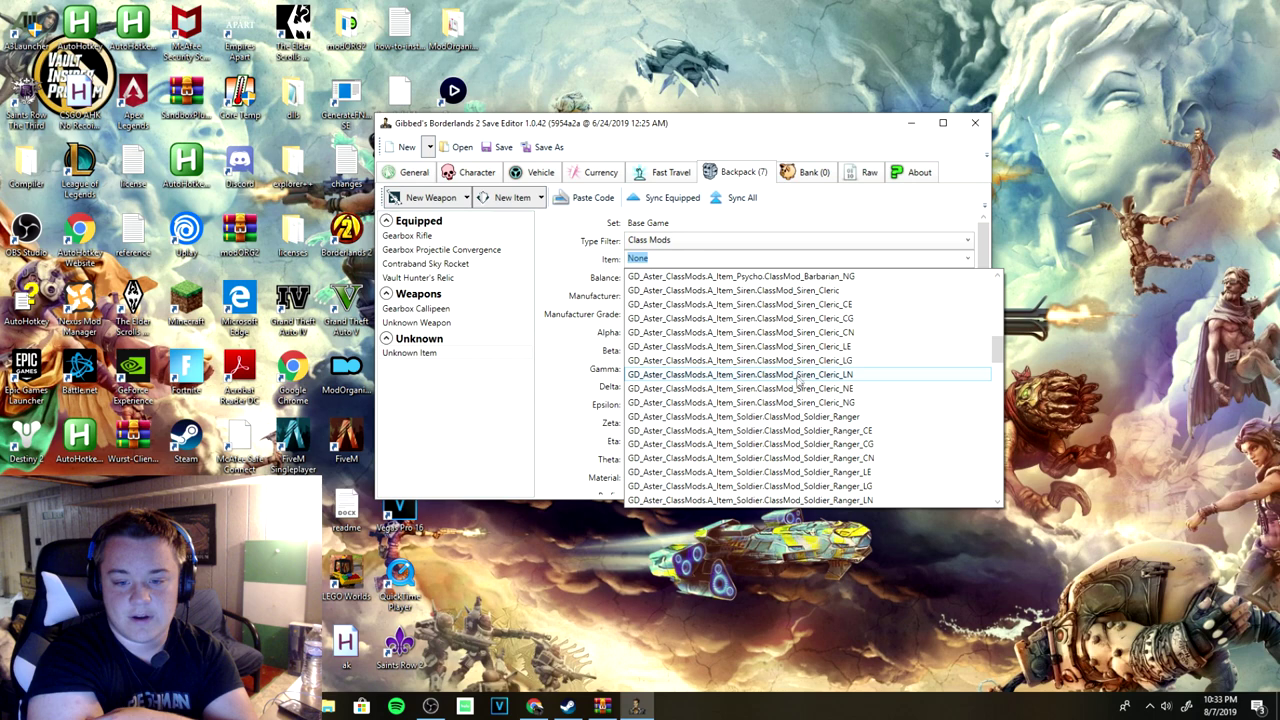
scroll(860, 355, down, 1)
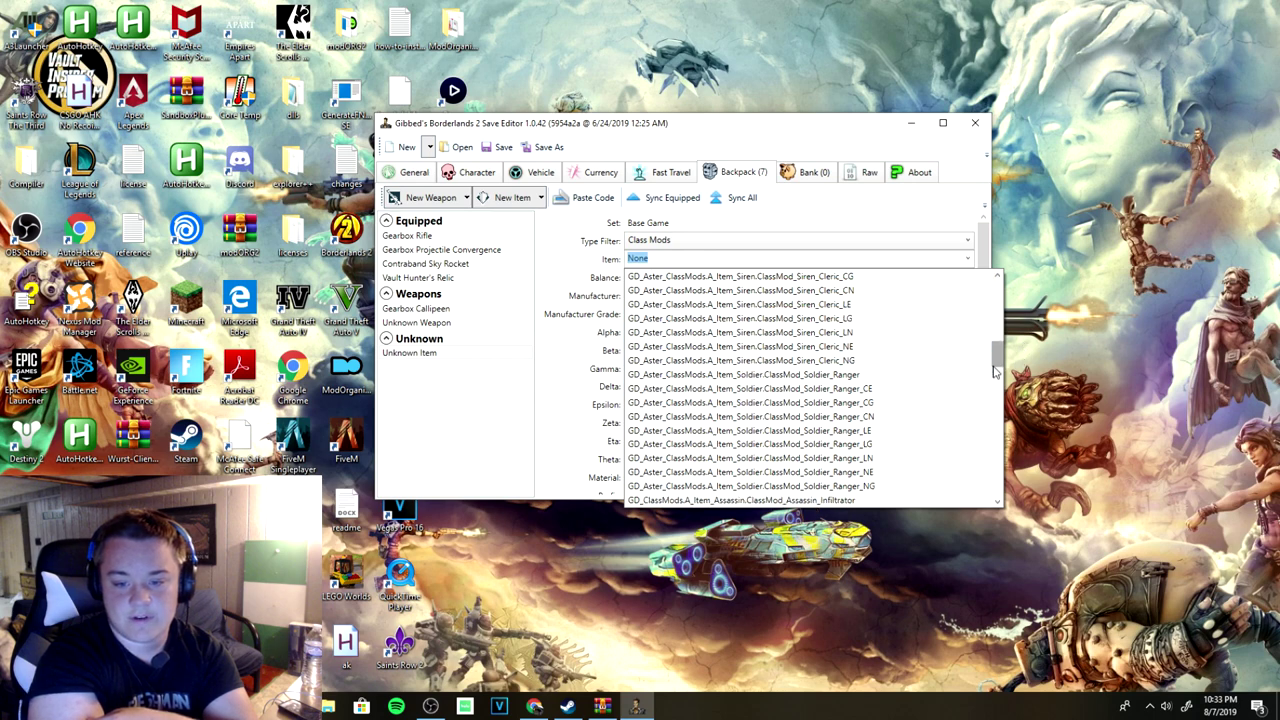
drag(998, 365, 990, 420)
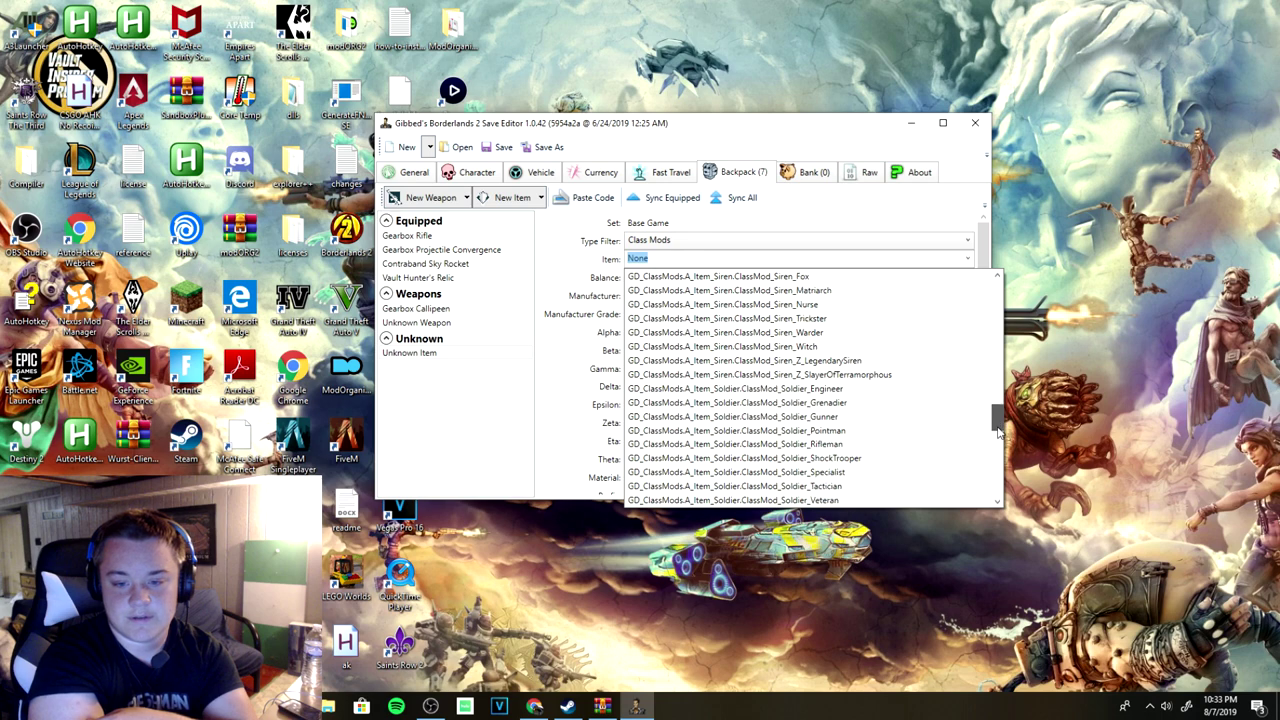
click(815, 390)
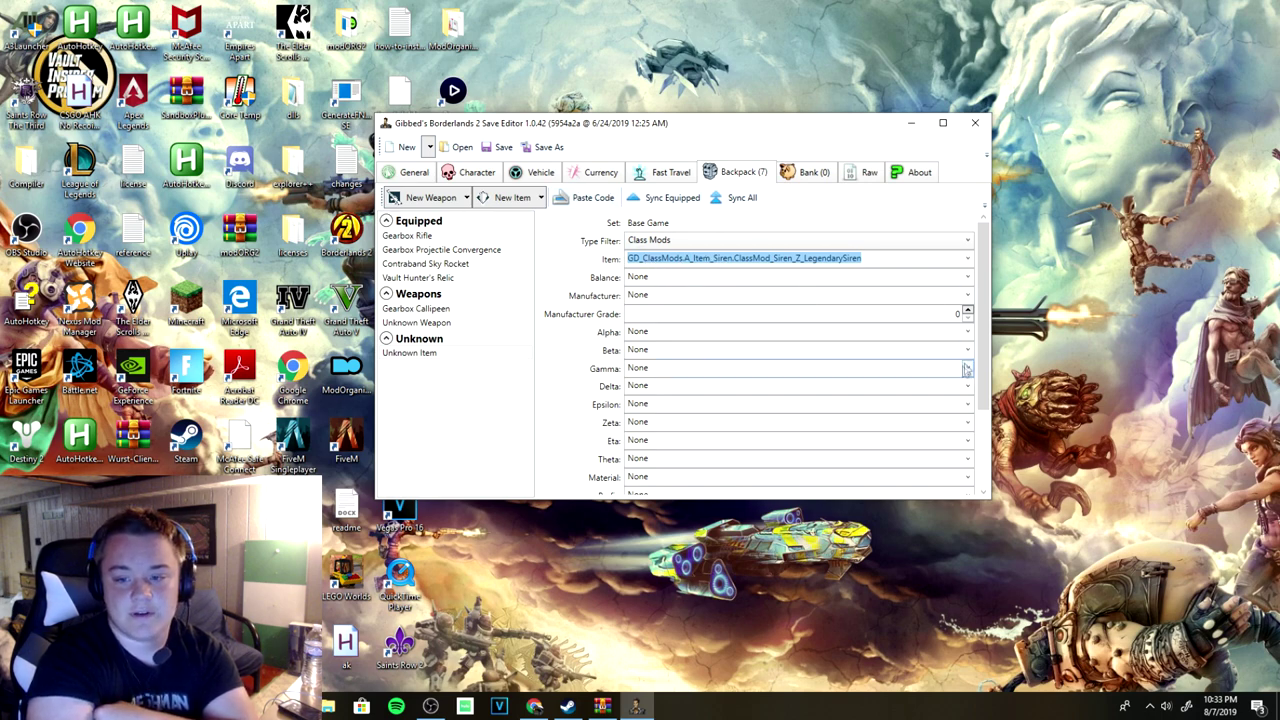
Keep the class mod's Gamma part at None and mark the class mod as equipped
click(968, 368)
click(968, 368)
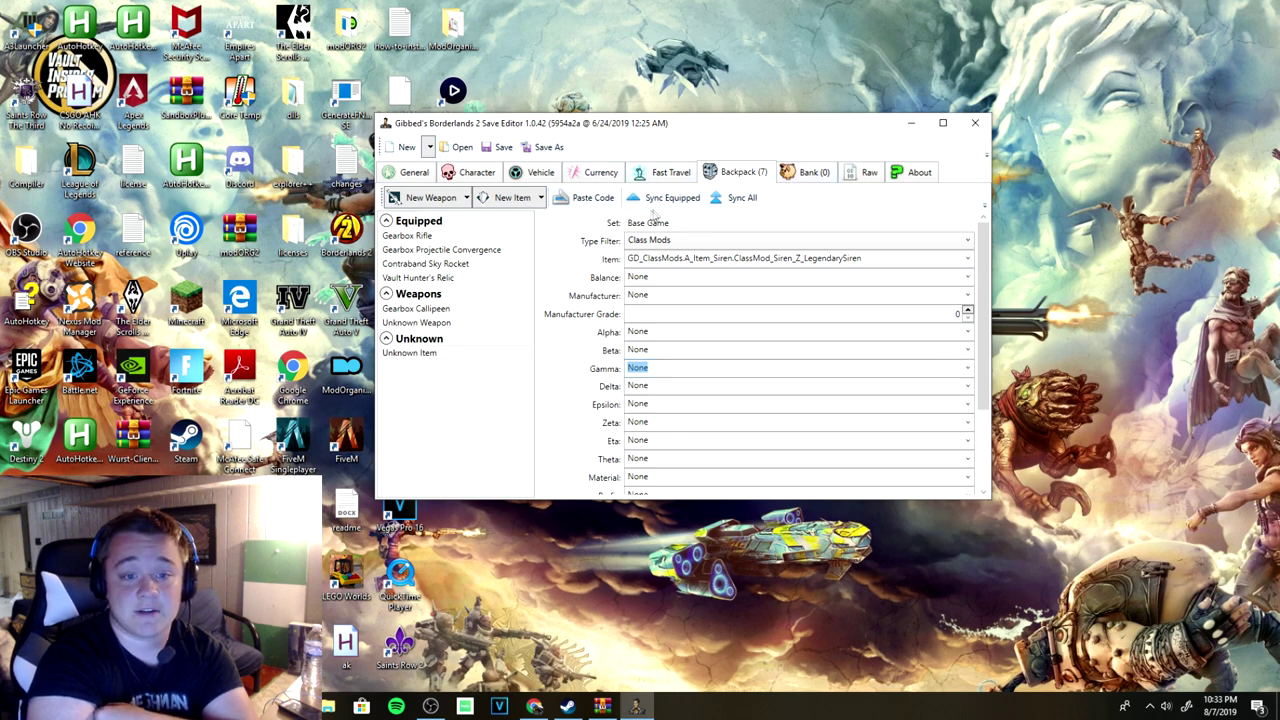
scroll(643, 348, down, 3)
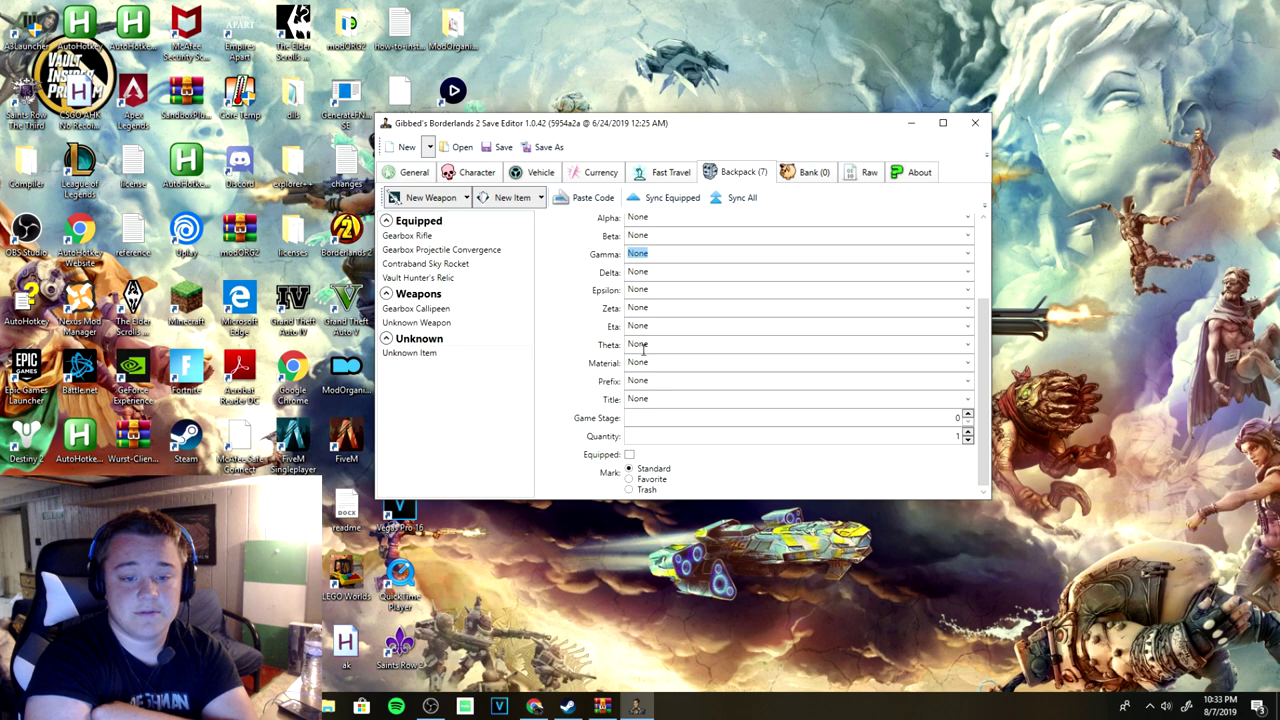
click(629, 455)
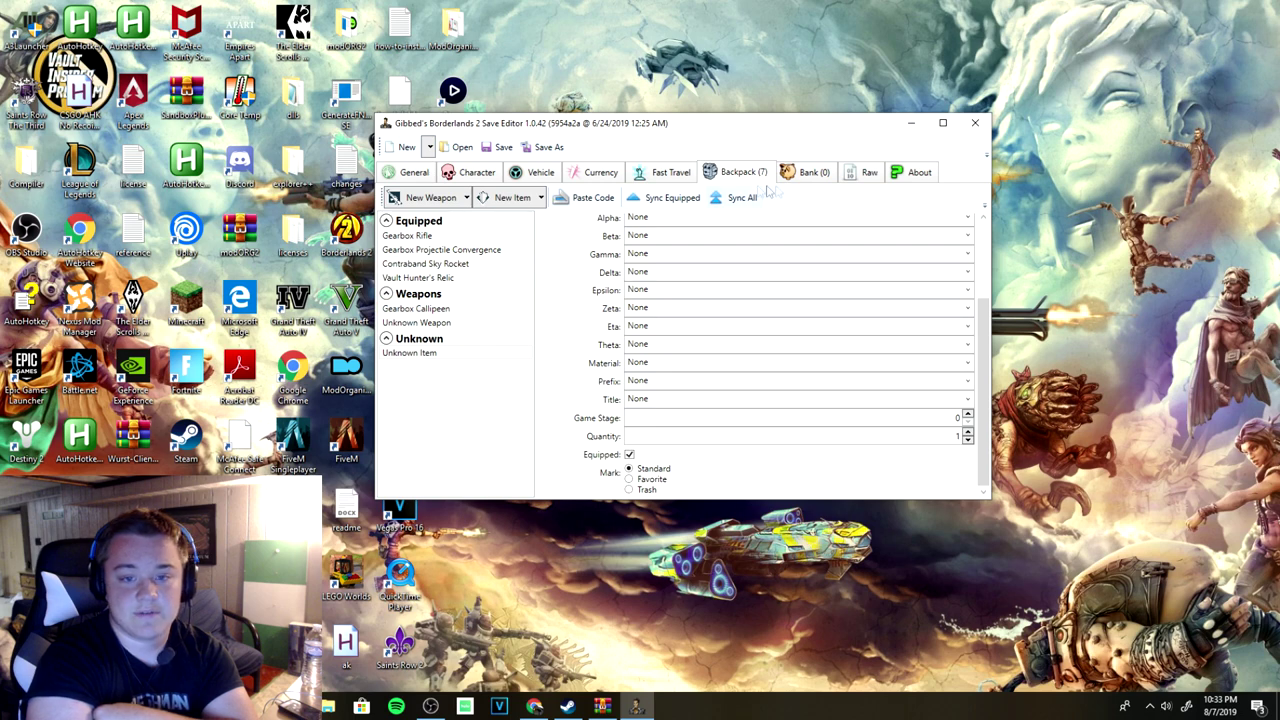
Look over the bank contents, the backpack item, the editor's credits and the raw save data
click(808, 174)
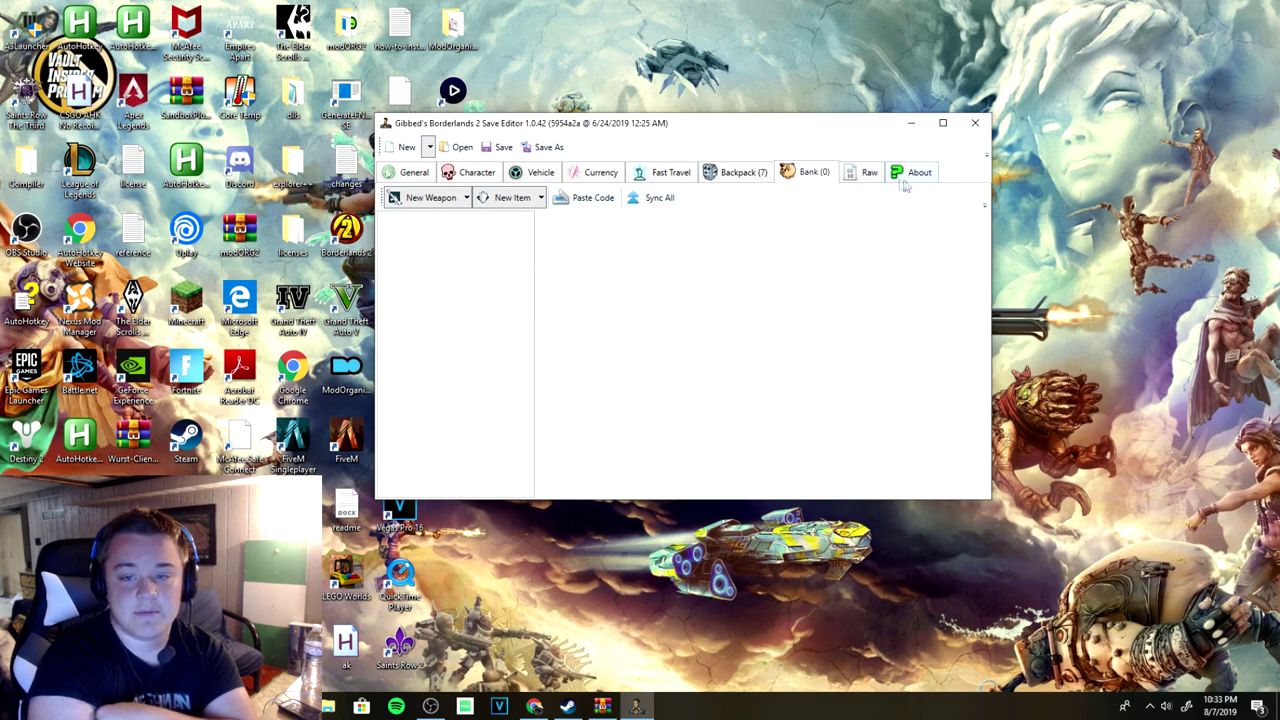
click(737, 176)
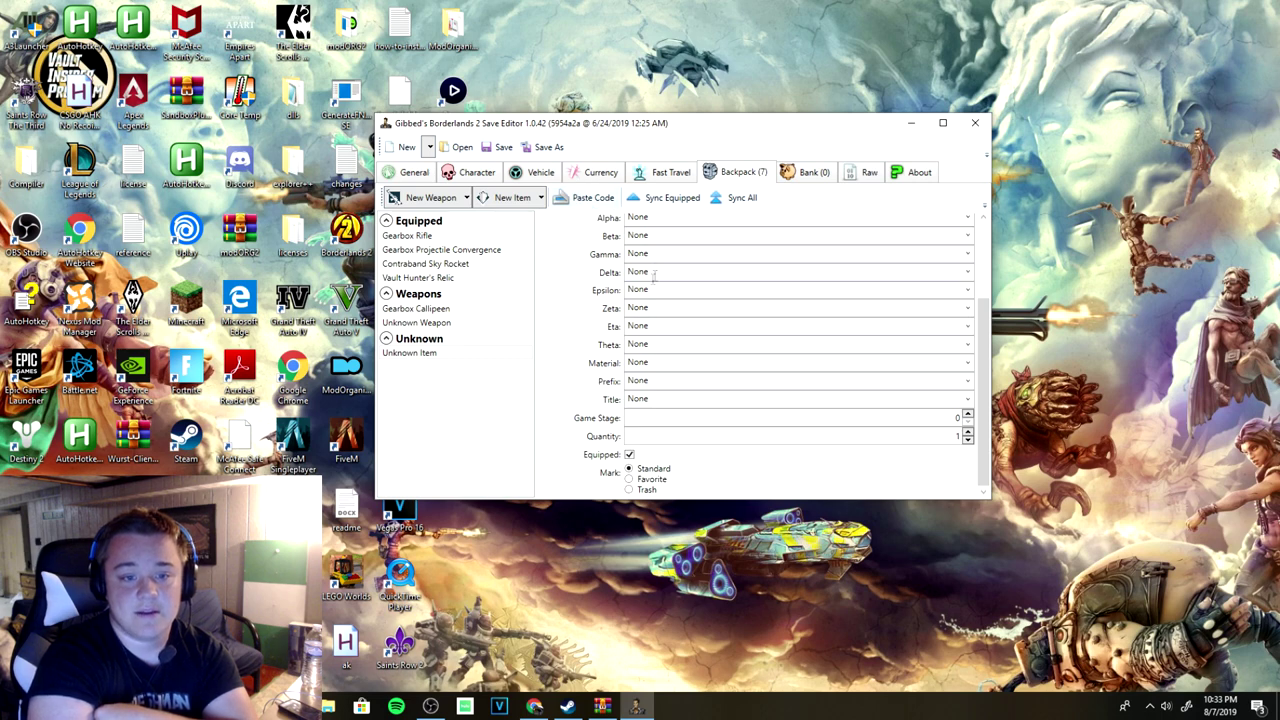
scroll(645, 292, up, 3)
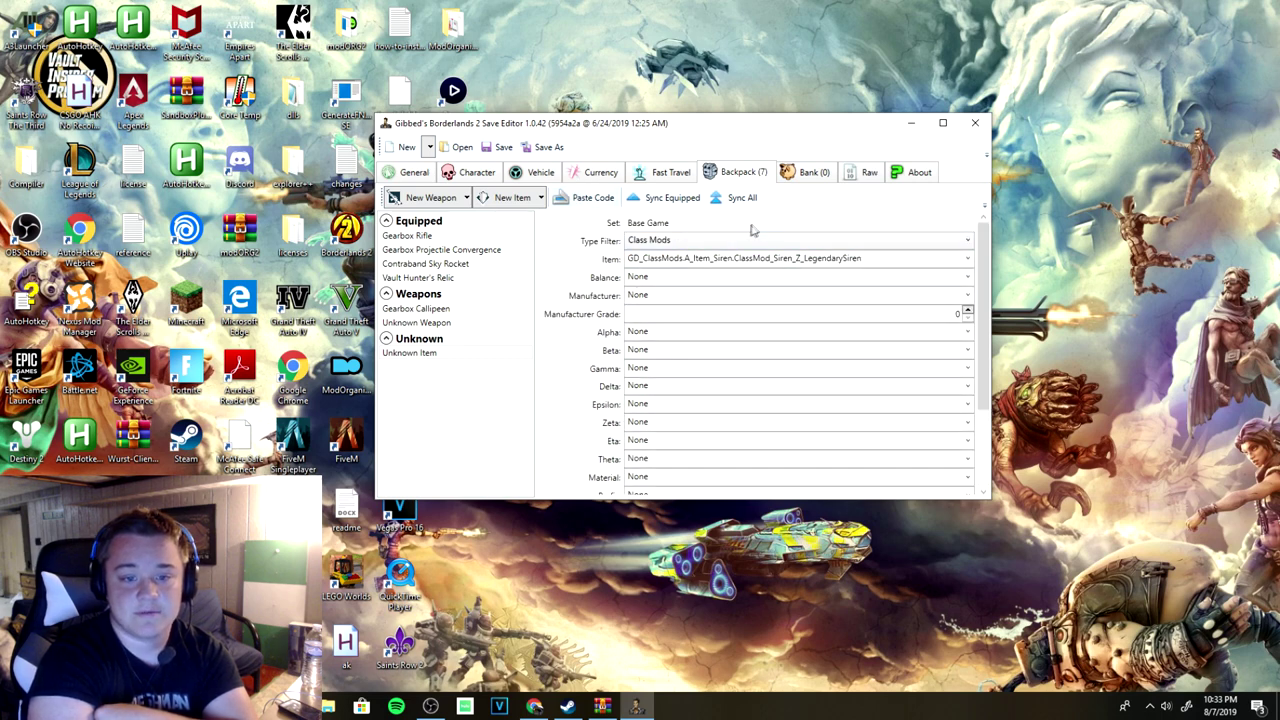
click(910, 174)
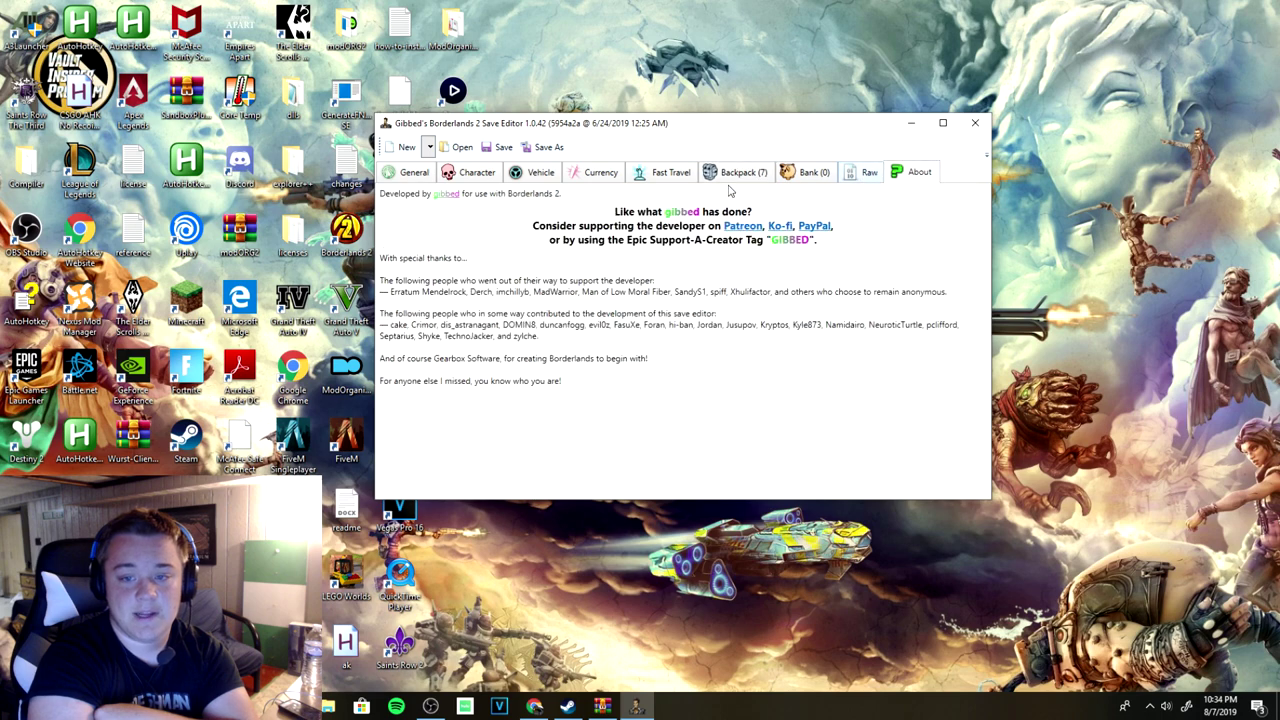
click(866, 172)
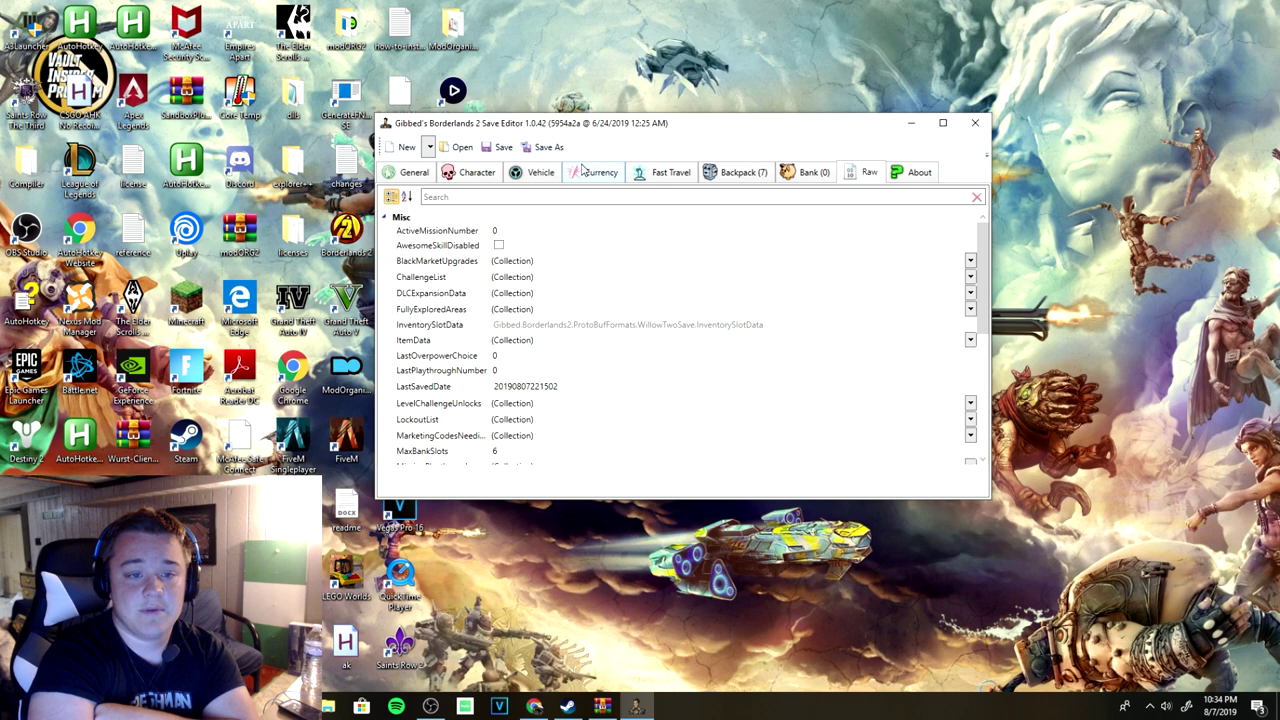
Save the edited character over Save0002.sav in the first SaveData profile folder, replacing the existing file
click(545, 147)
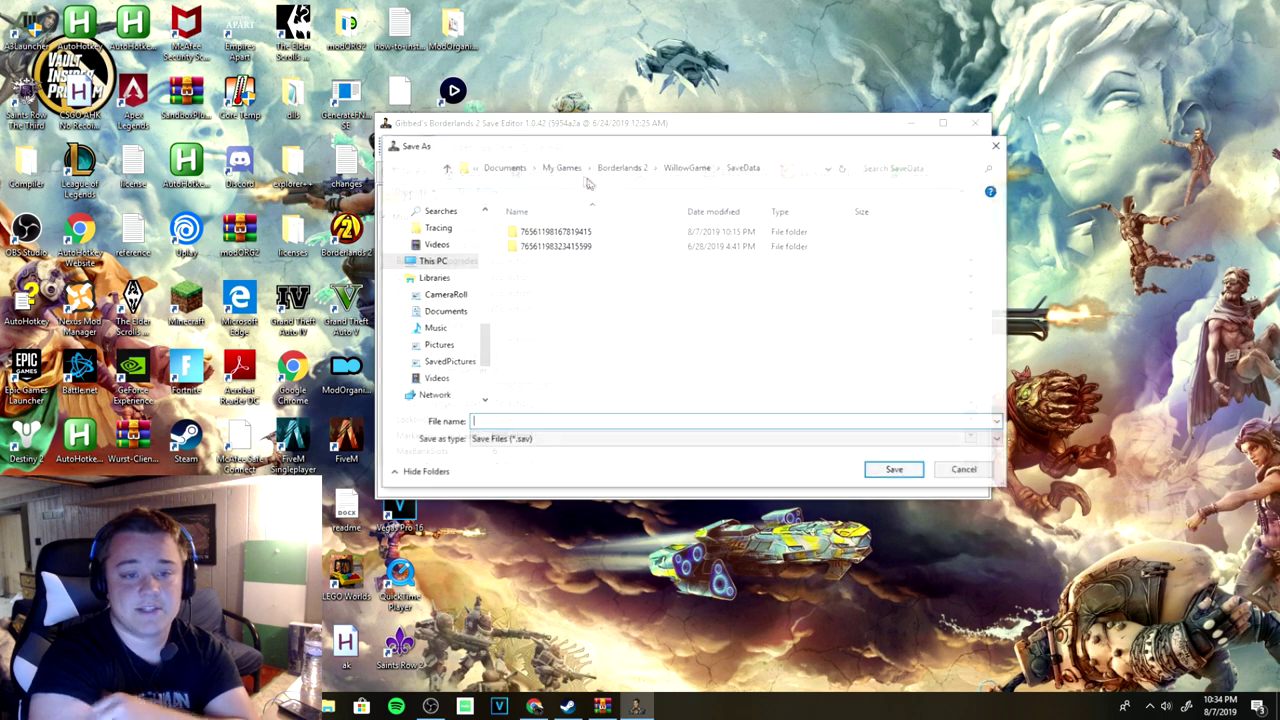
double_click(589, 232)
double_click(577, 246)
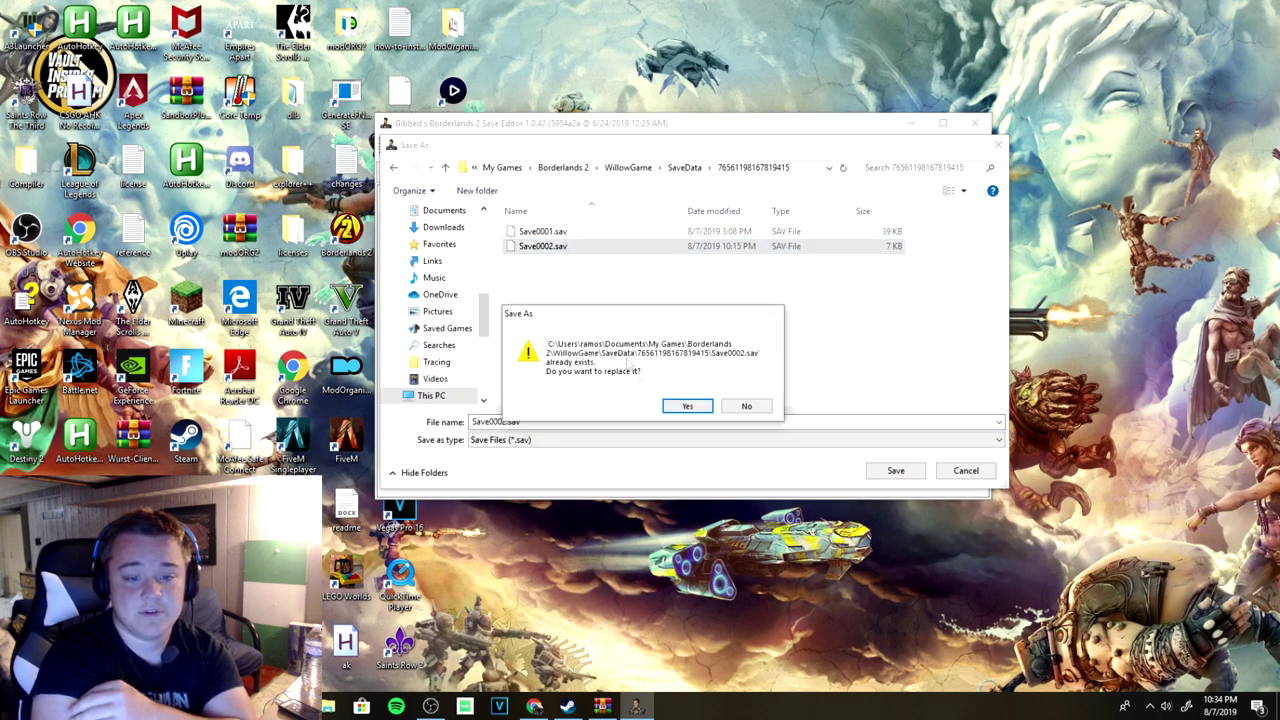
click(687, 407)
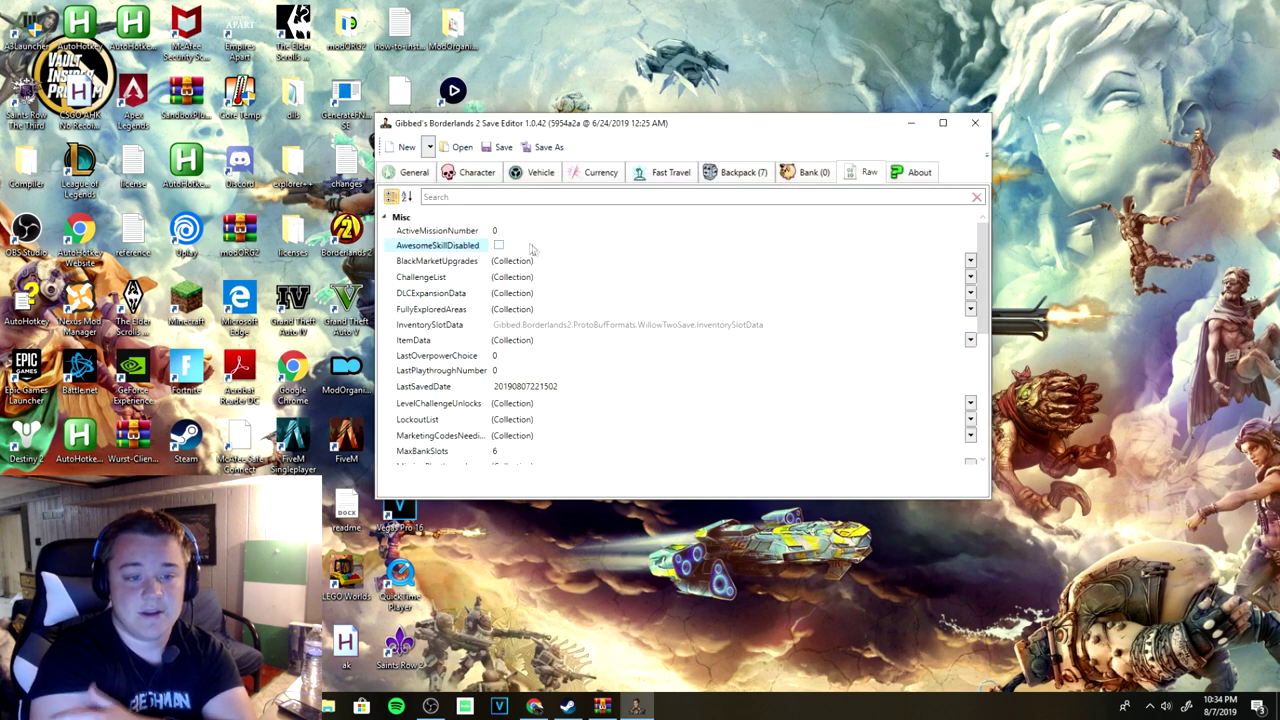
Examine the raw save properties down to PlotMissionNumber and ReceivedDefaultWeapon
scroll(603, 272, down, 8)
click(605, 270)
click(554, 287)
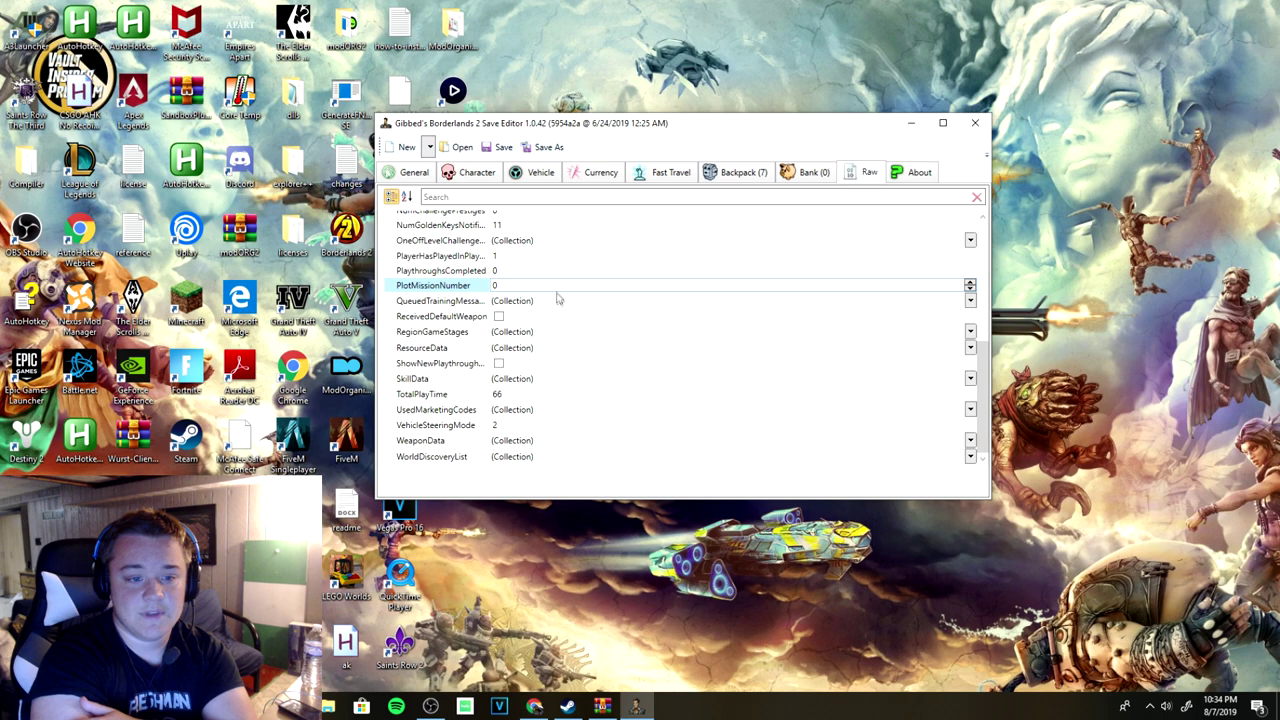
click(503, 318)
Save the file again and close the save editor
click(494, 149)
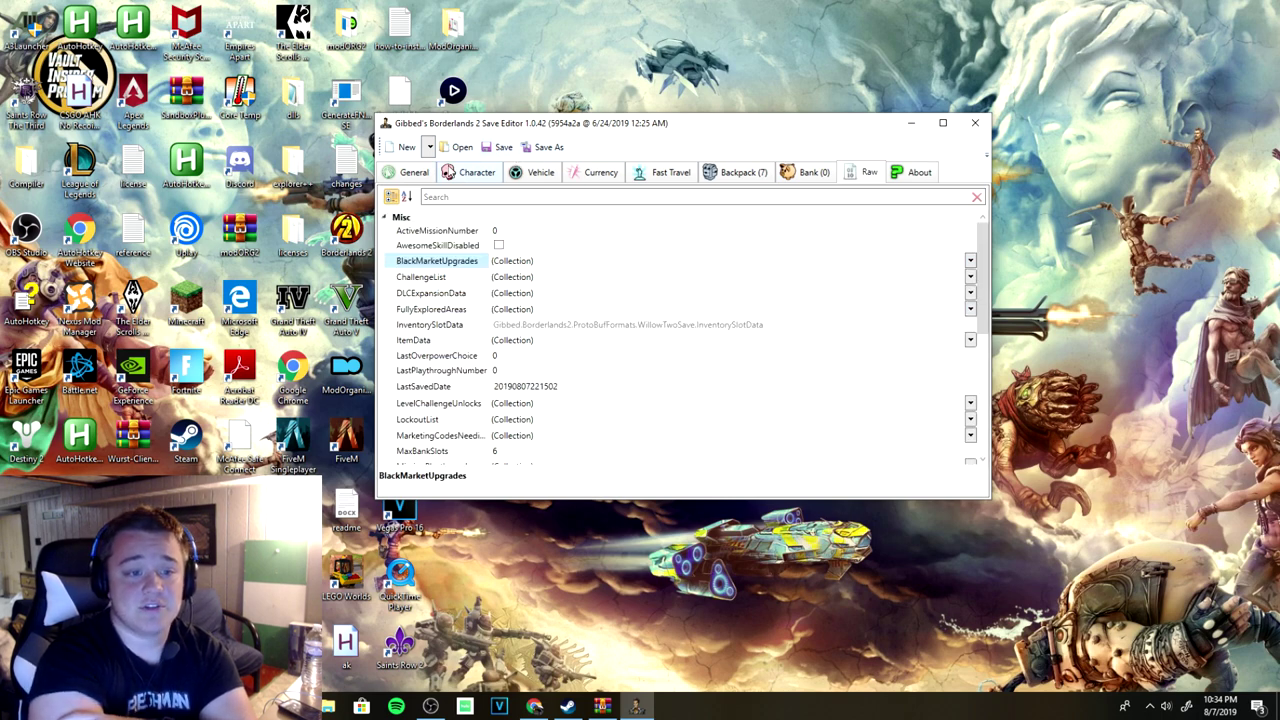
click(455, 172)
click(968, 125)
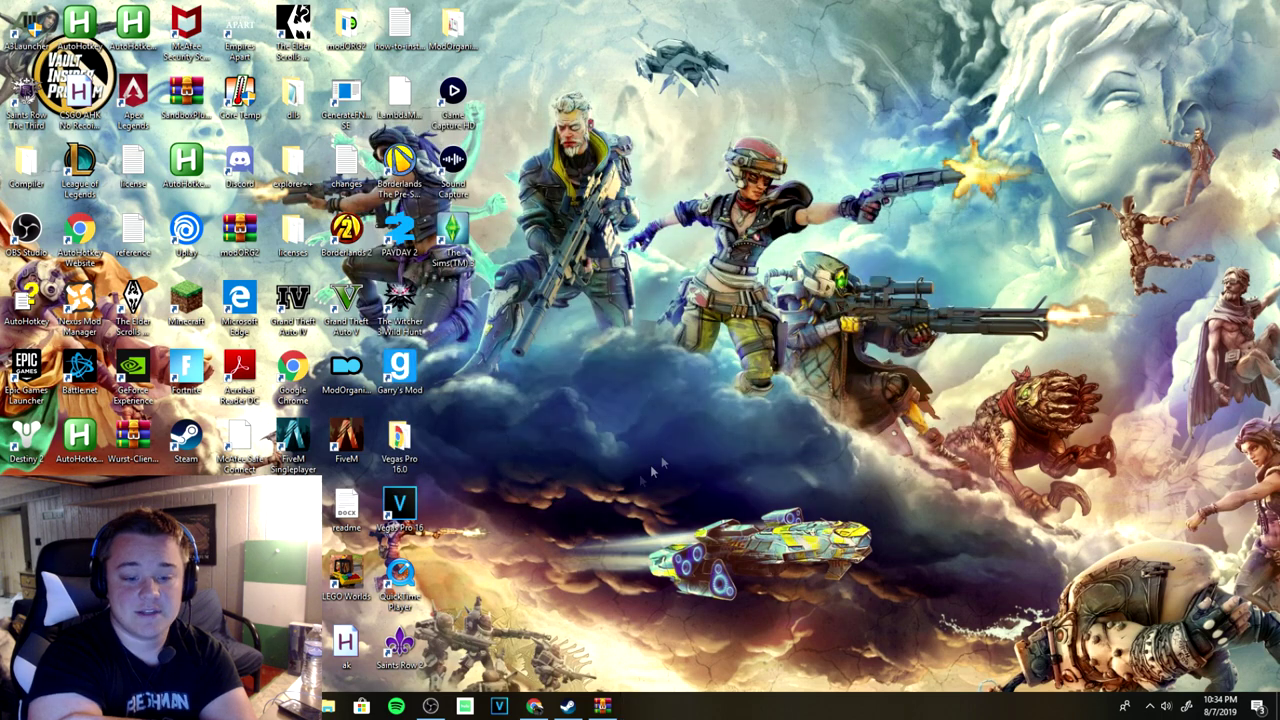
Launch Borderlands 2 from the Steam library and continue the edited character's game, accepting the downloadable content notice
click(567, 706)
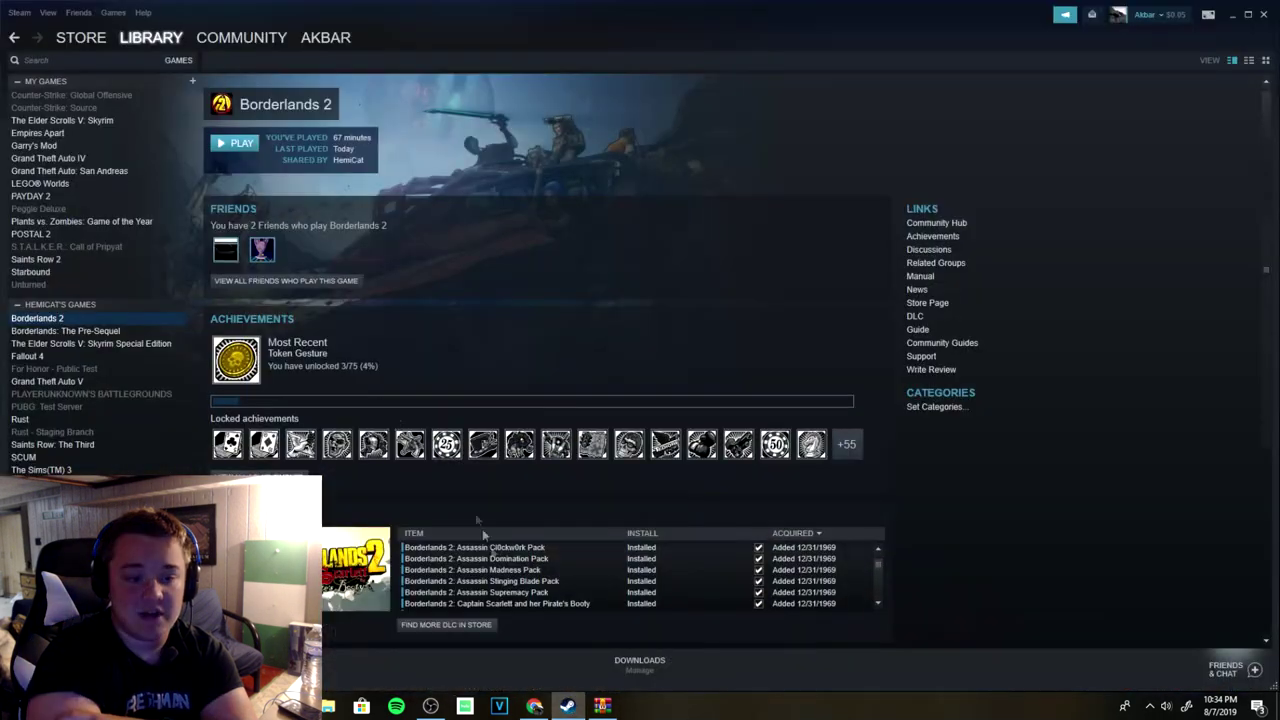
click(240, 143)
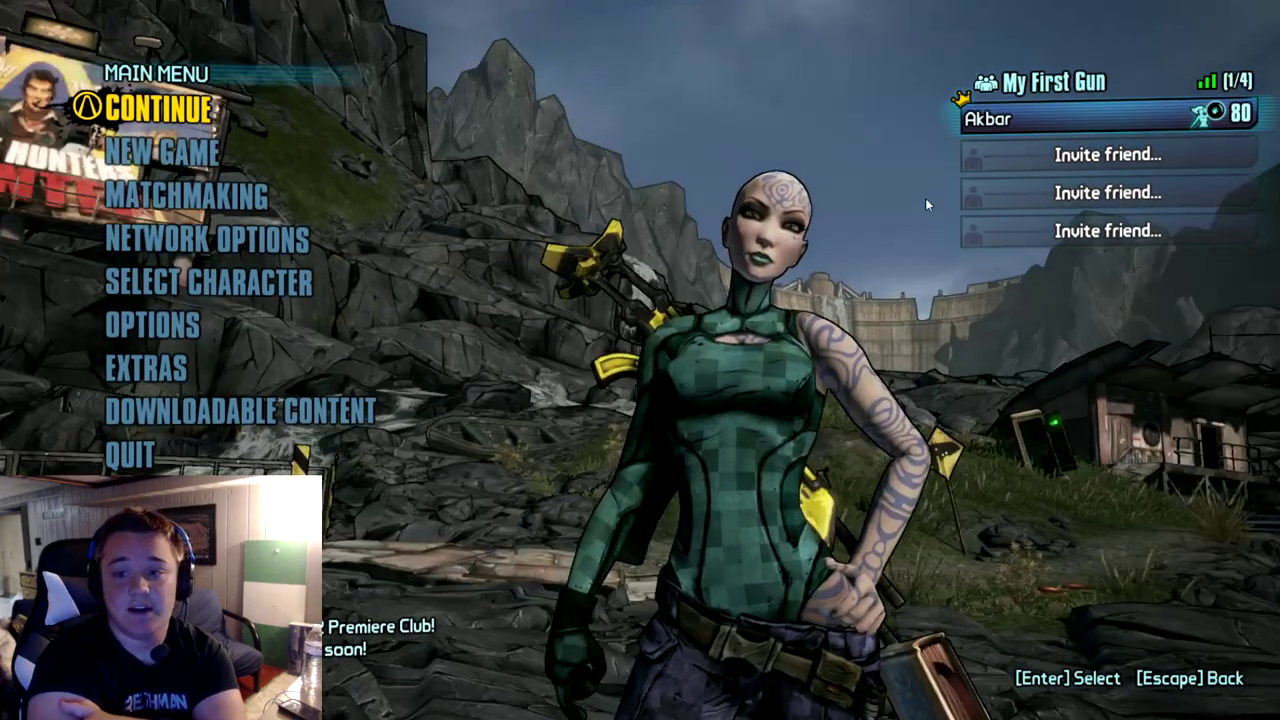
click(188, 118)
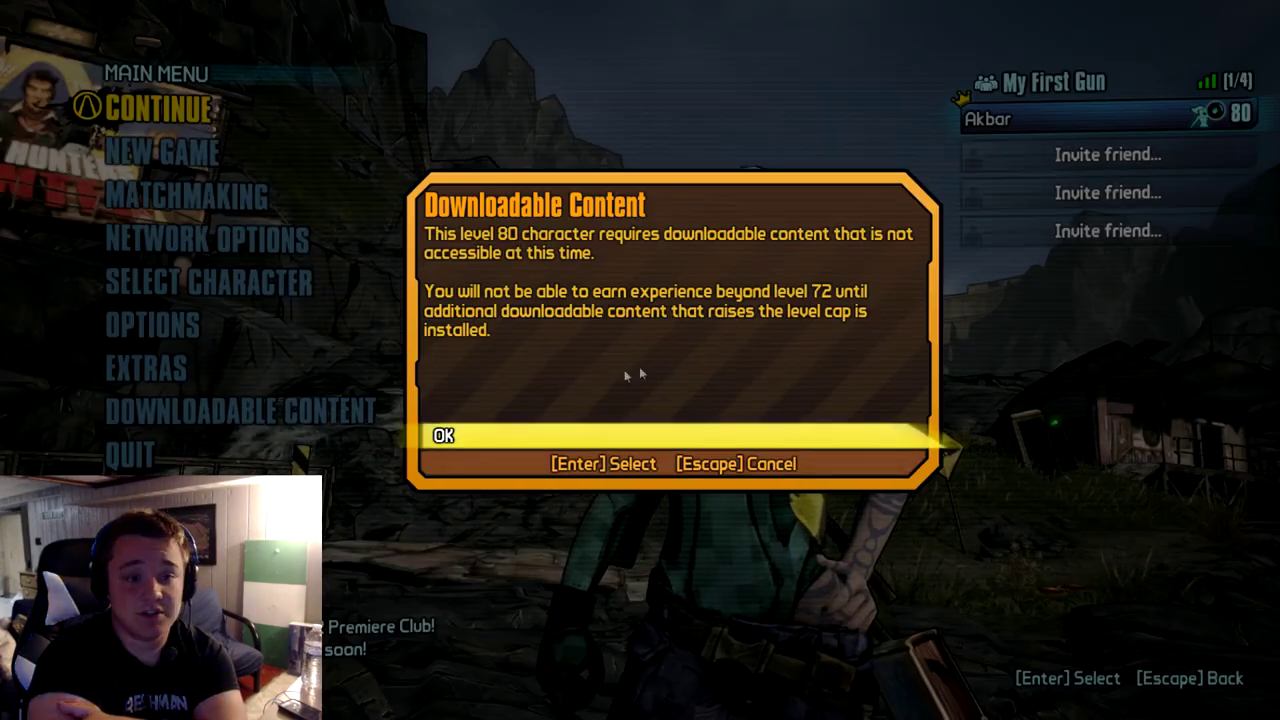
click(503, 437)
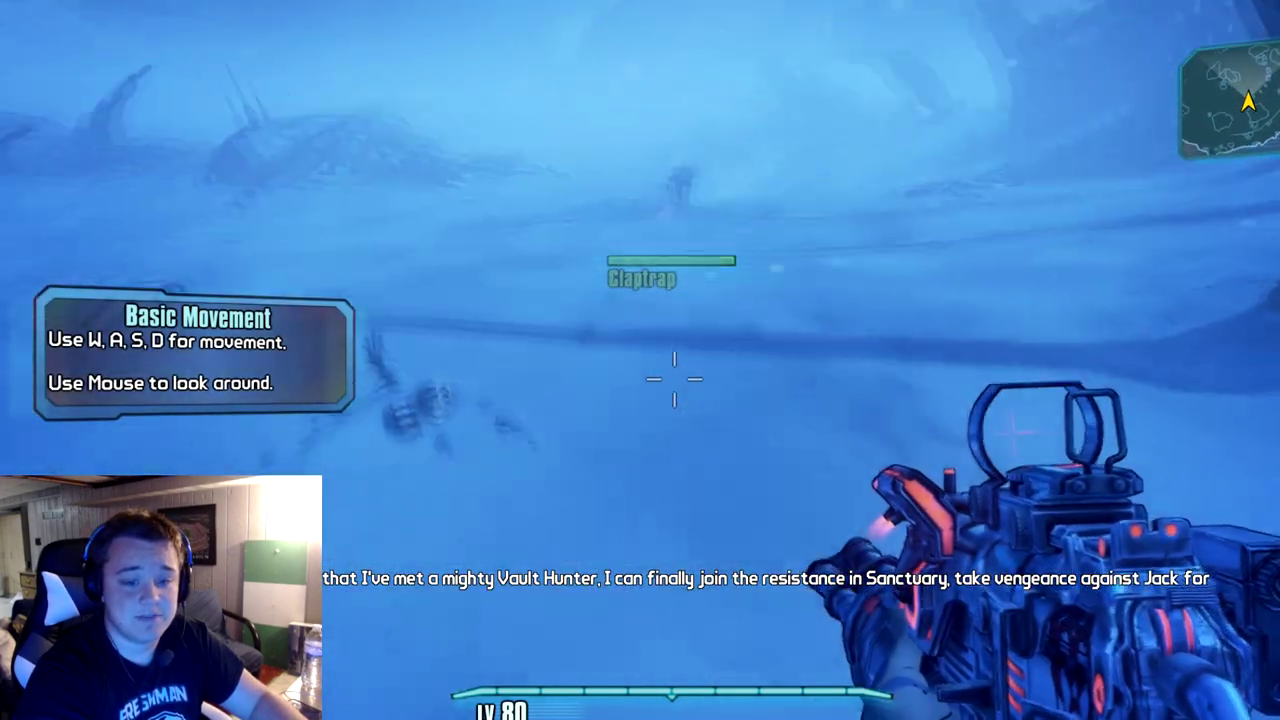
Open the character's inventory and compare the equipped Vladof Swift Spinigun with the Gearbox Rifle in the backpack
key(m)
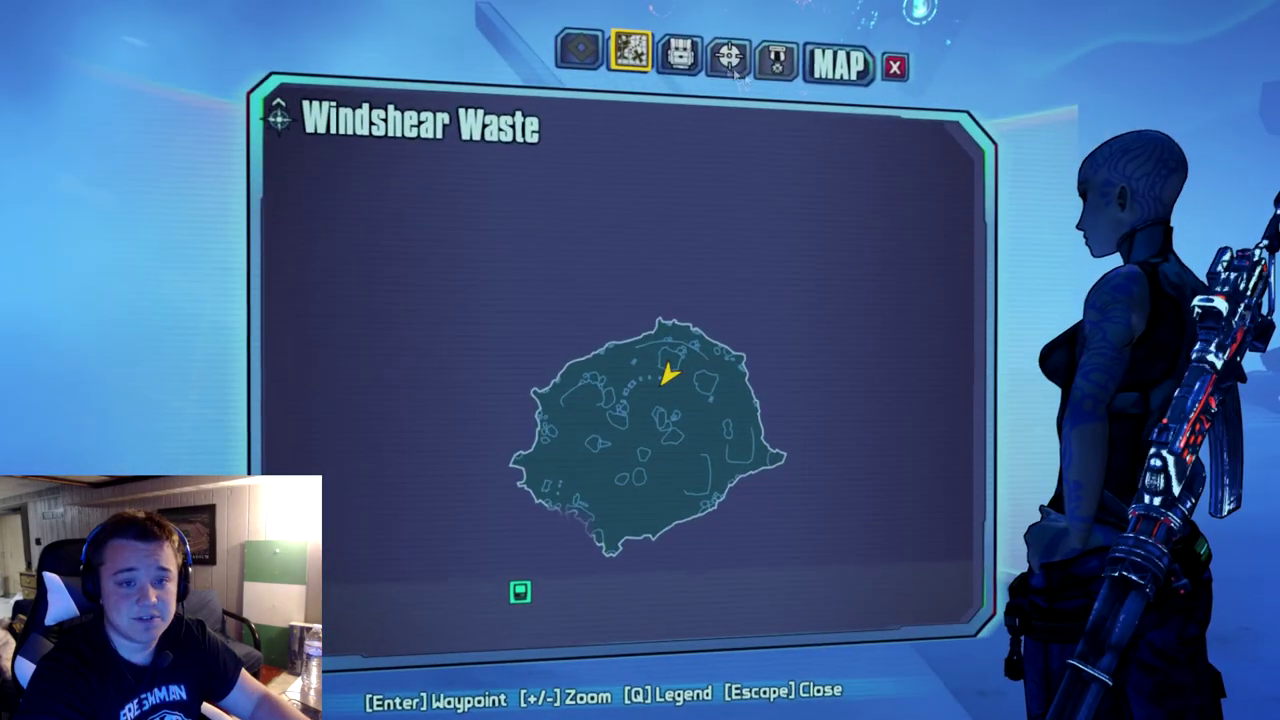
key(i)
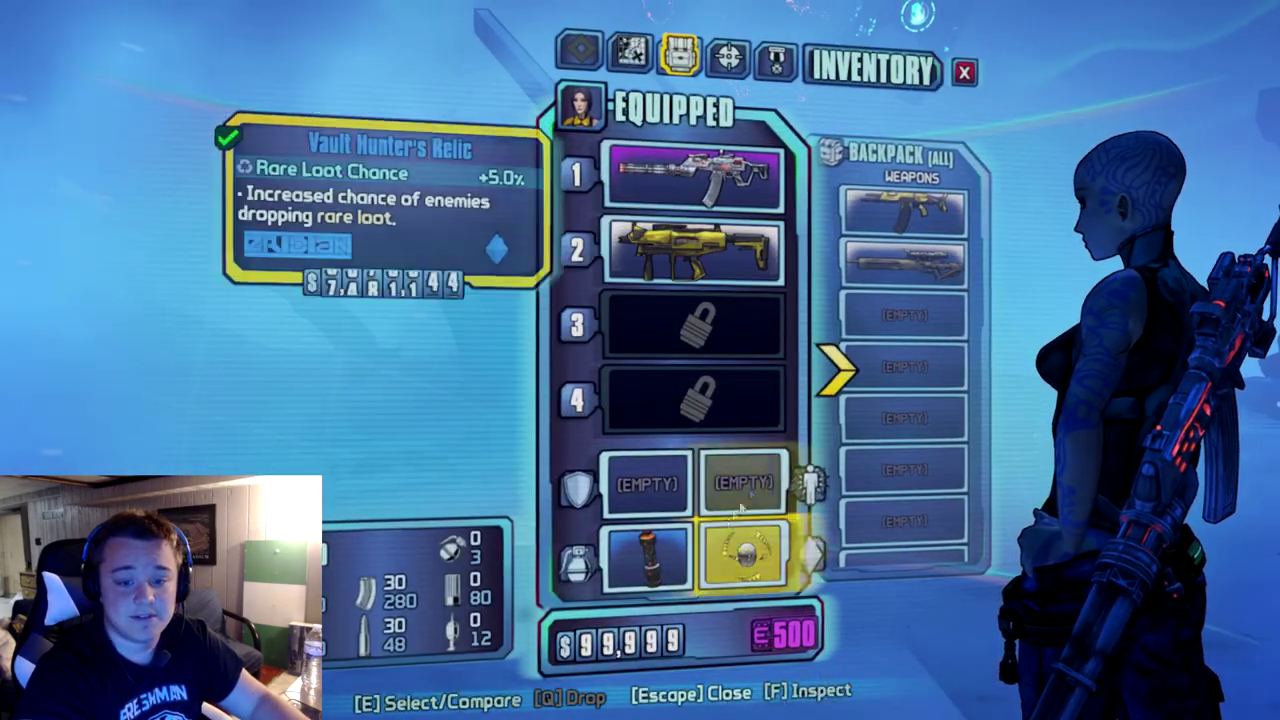
click(727, 178)
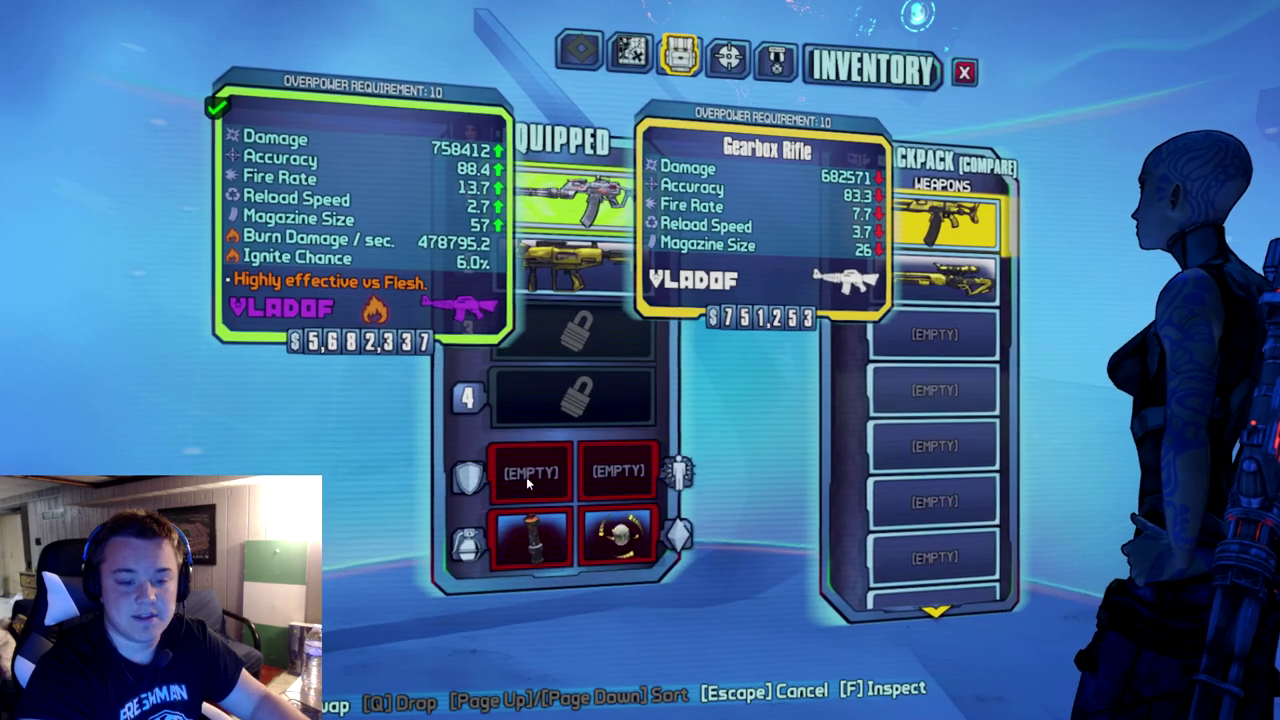
click(708, 462)
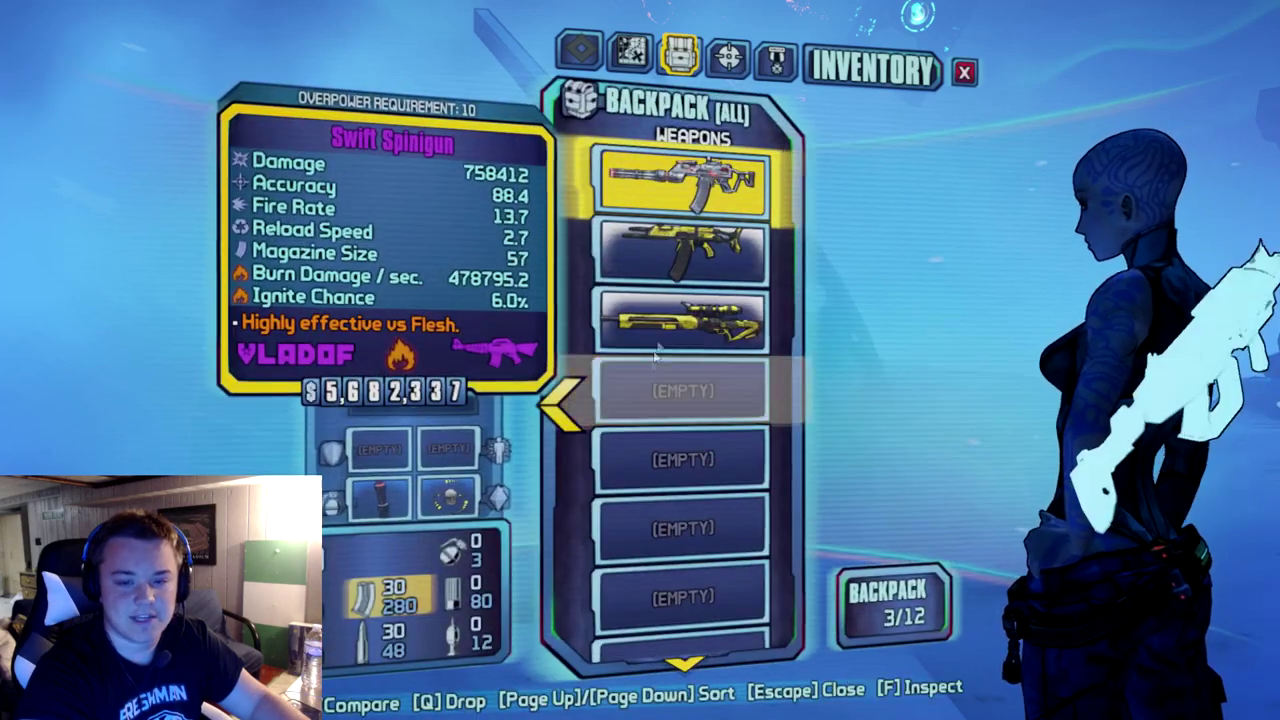
key(e)
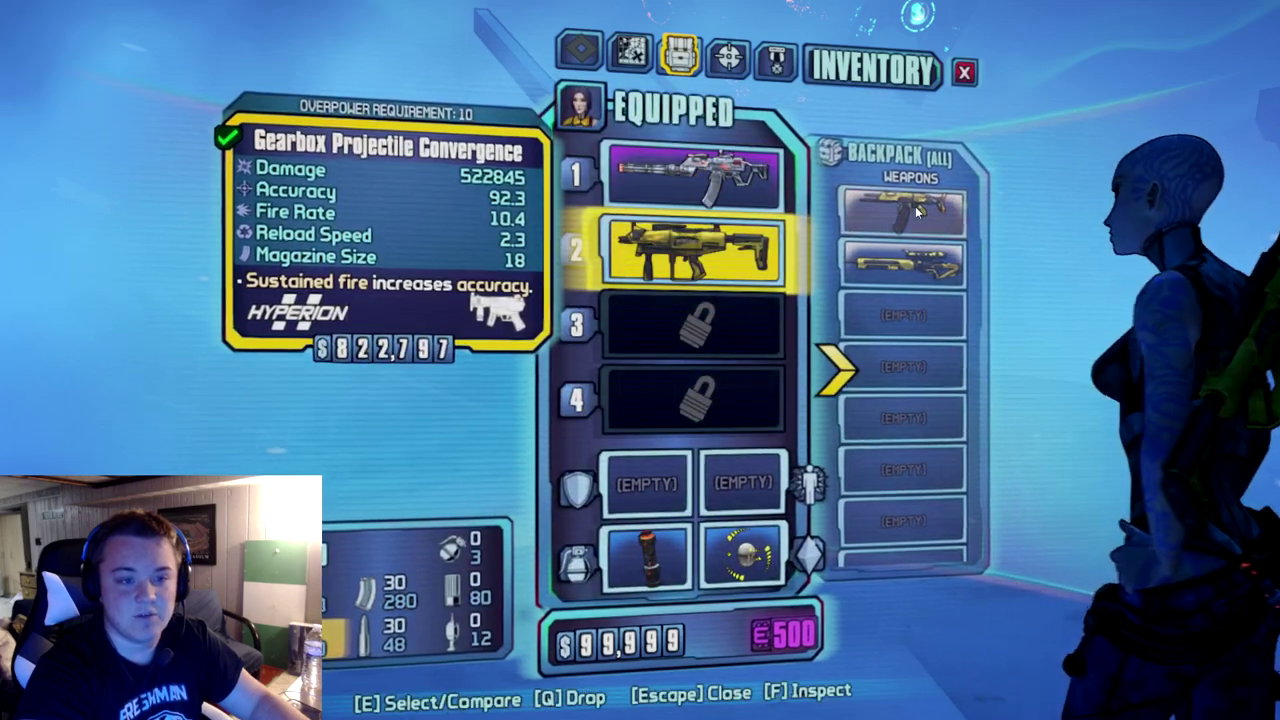
Compare the Gearbox Rifle with the Gearbox Callipeen and equip the Callipeen in the first weapon slot
mouse_move(872, 223)
click(665, 255)
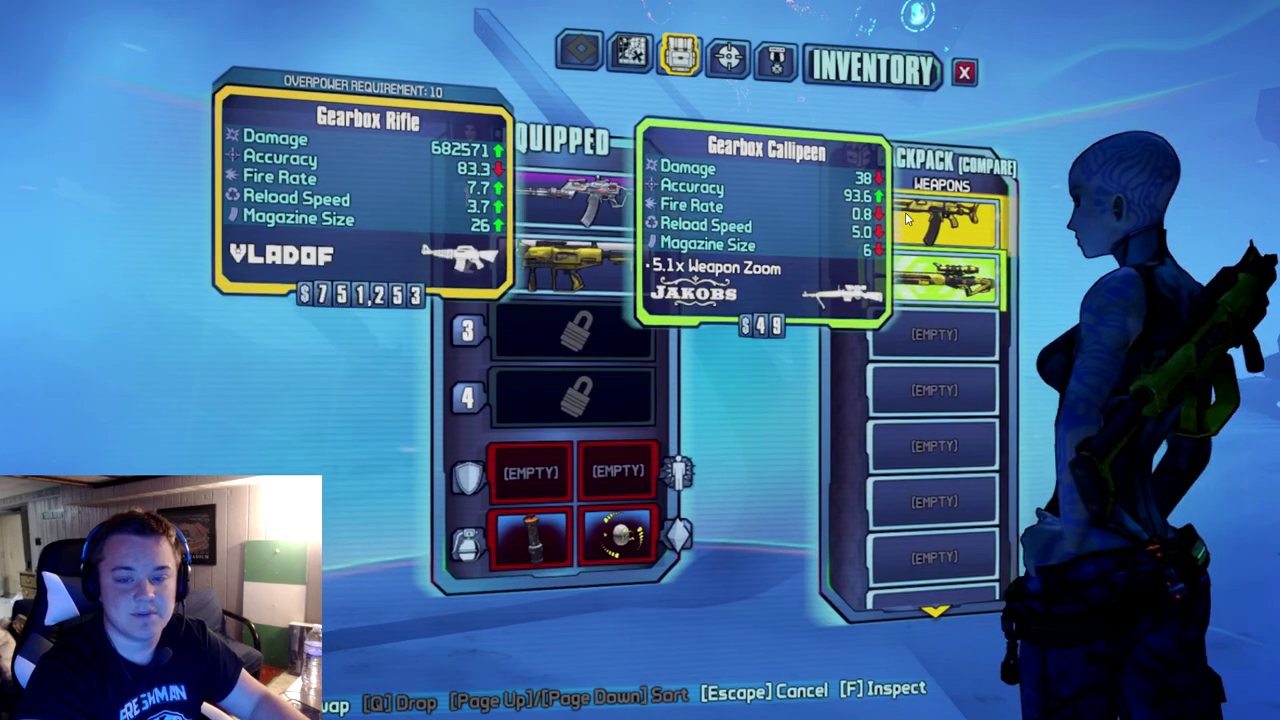
key(e)
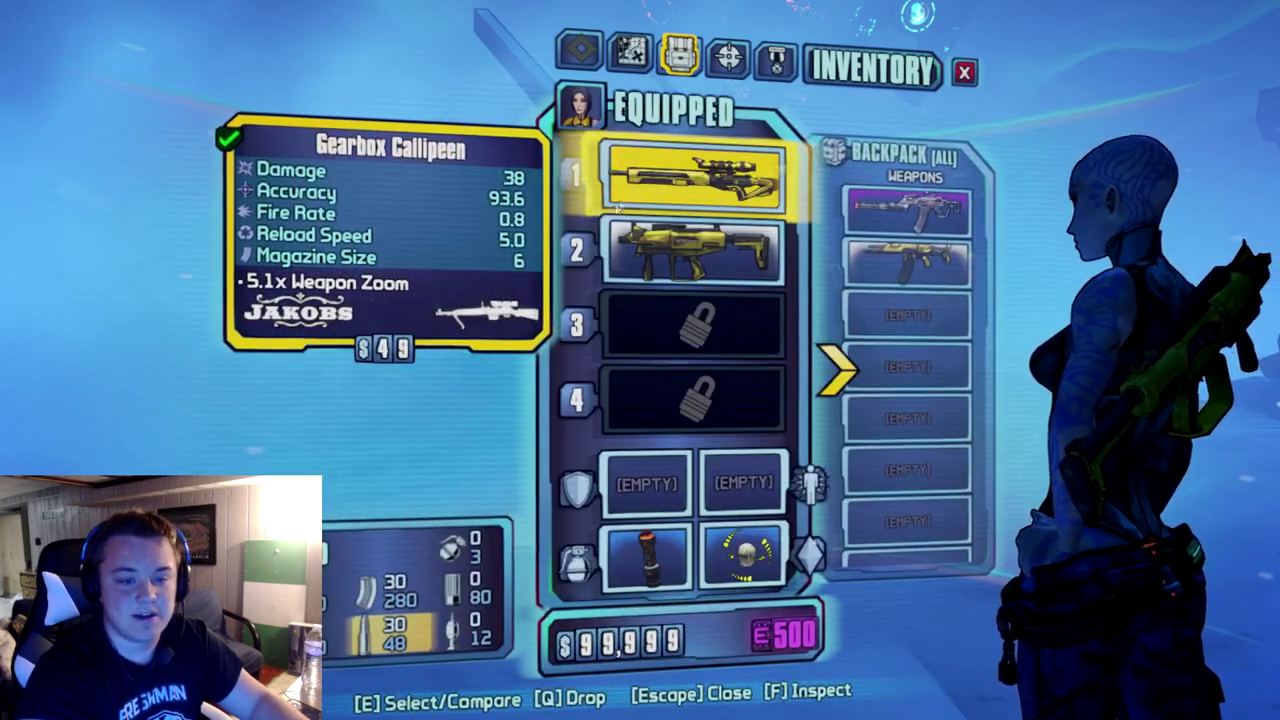
Equip the Swift Spinigun in the first weapon slot and test-fire it in the game world
click(676, 187)
key(e)
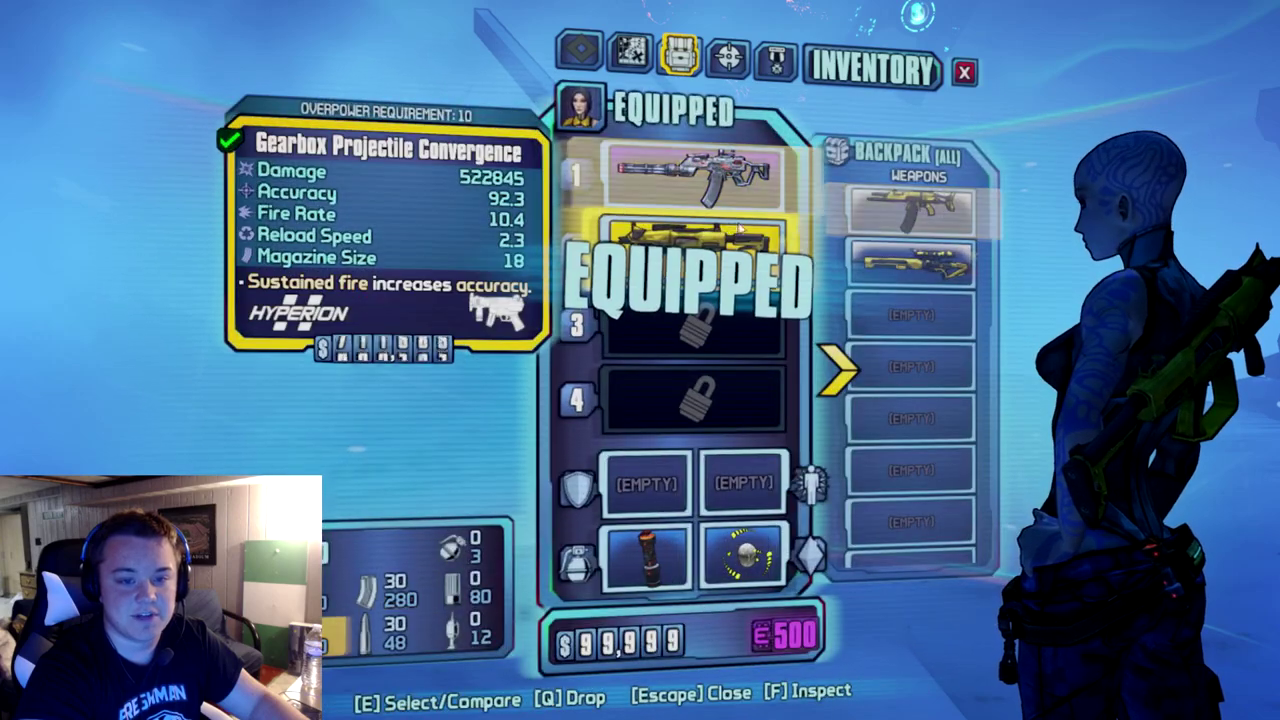
key(Escape)
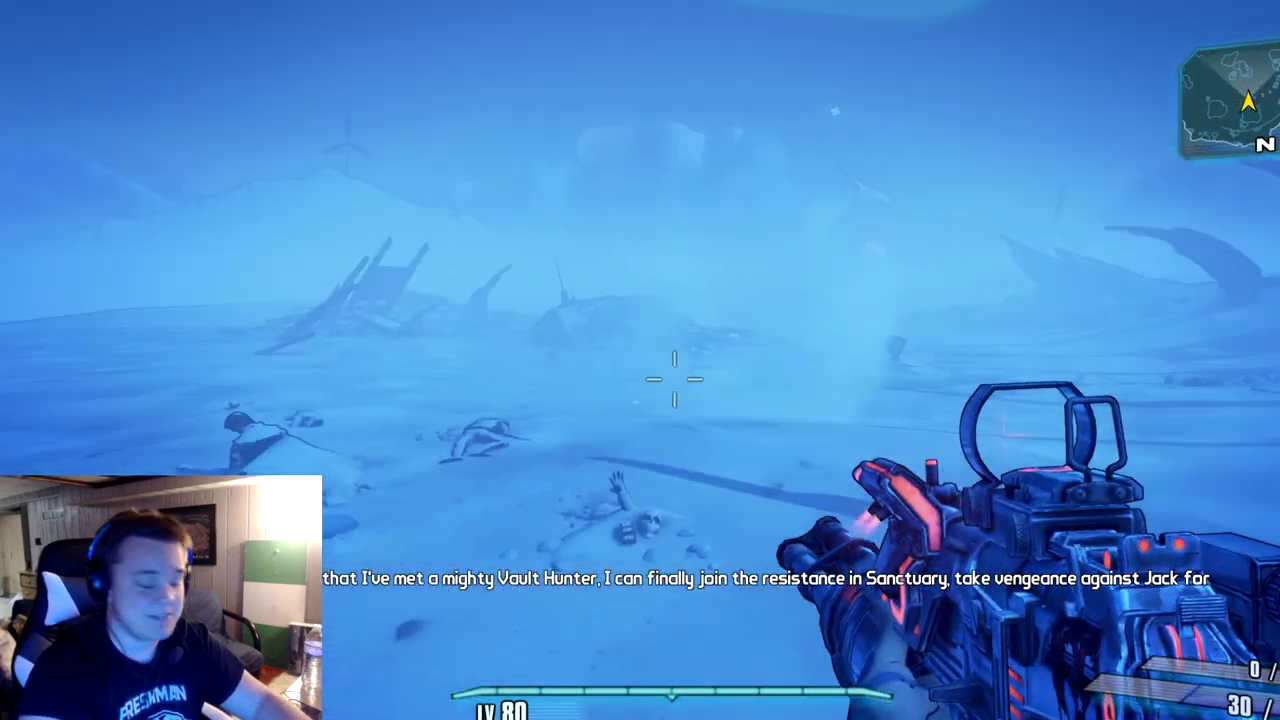
click(640, 360)
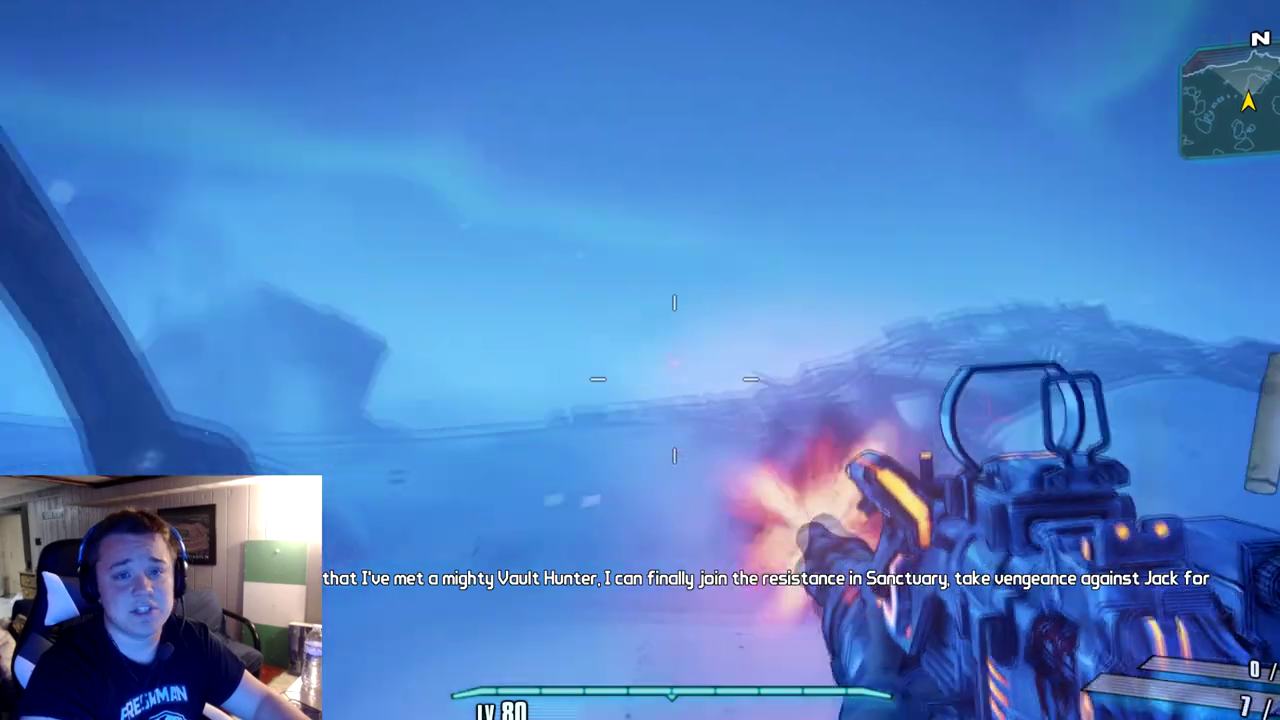